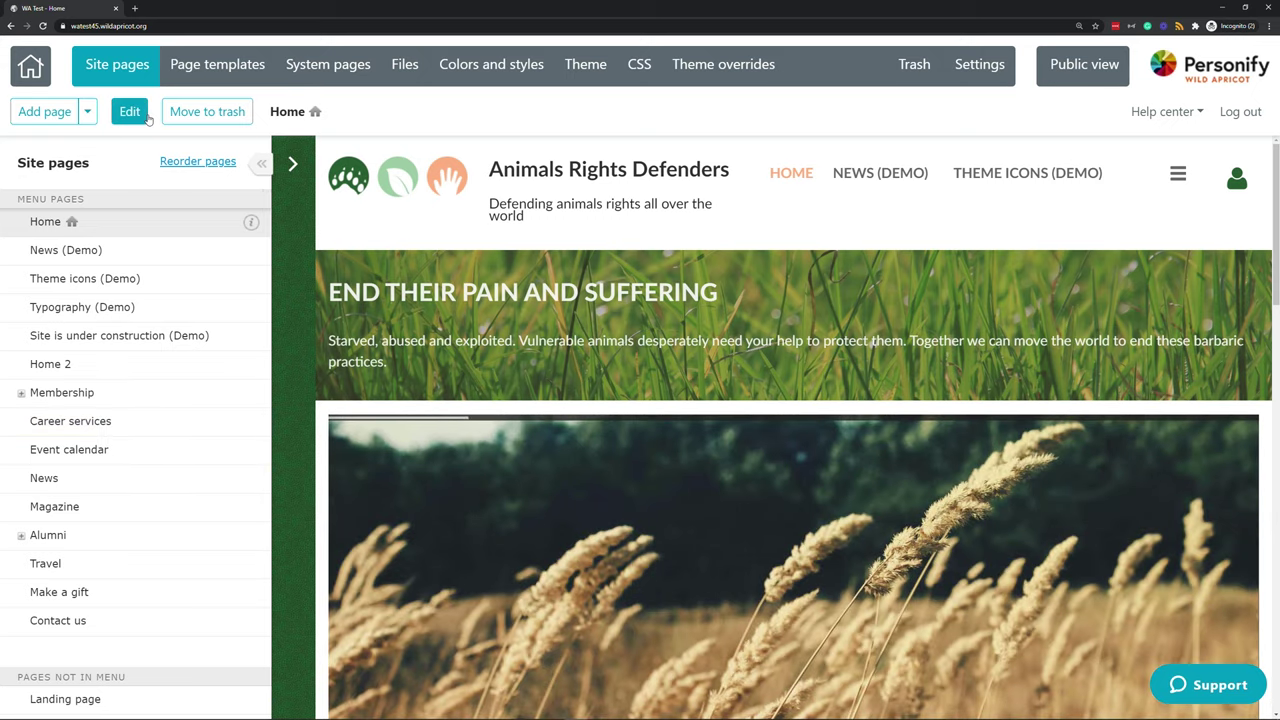
Step: Add a new site page named "Test Page" with the page URL Test-Page
left_click(55, 120)
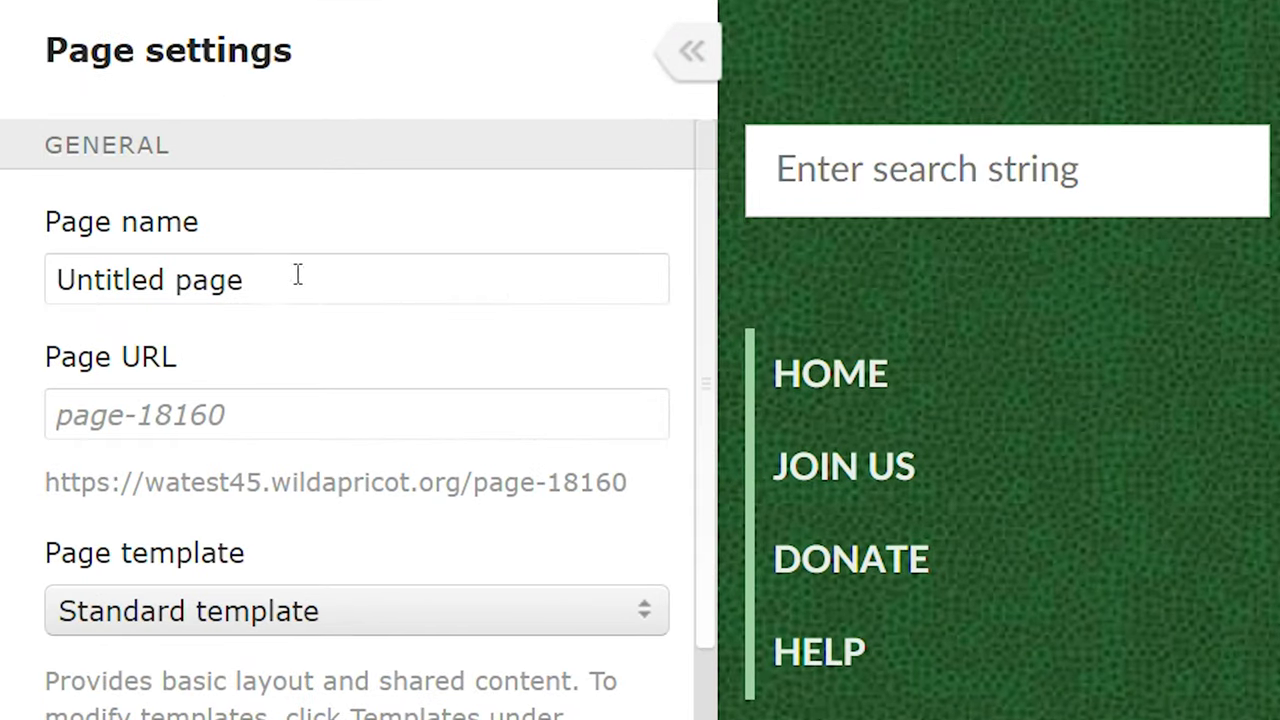
left_click_drag(294, 277, 6, 277)
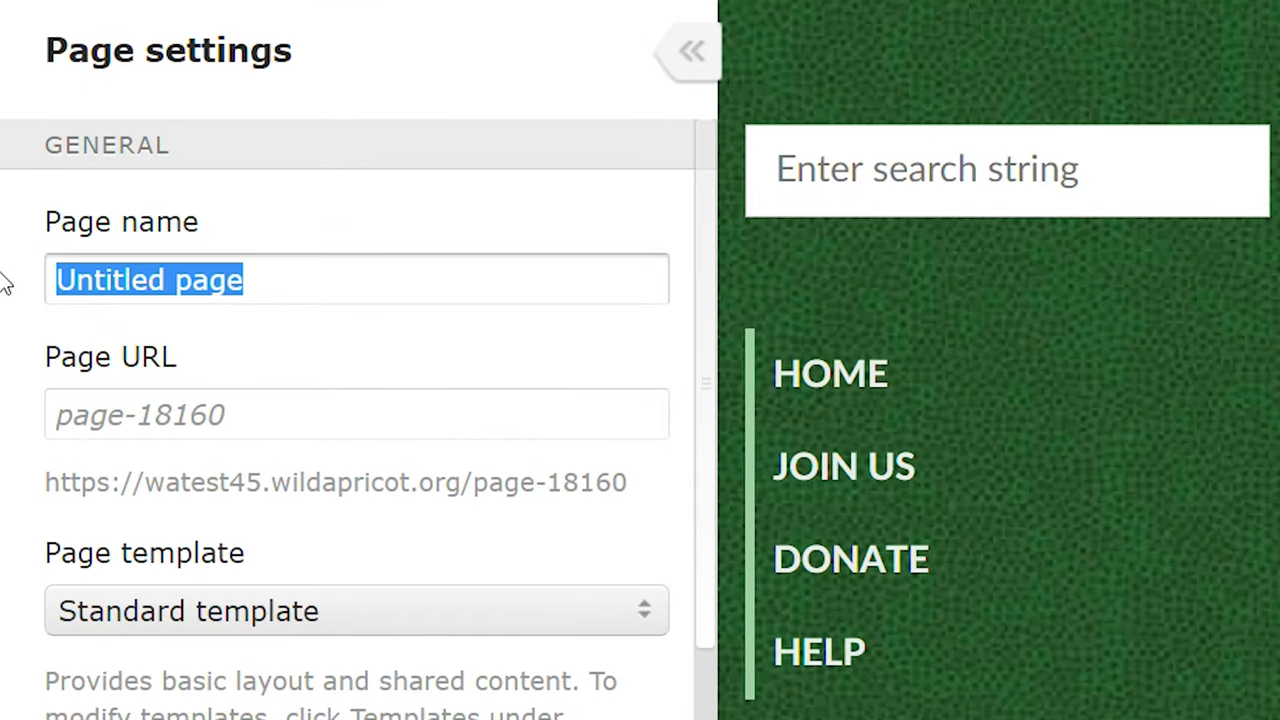
type("Test Page")
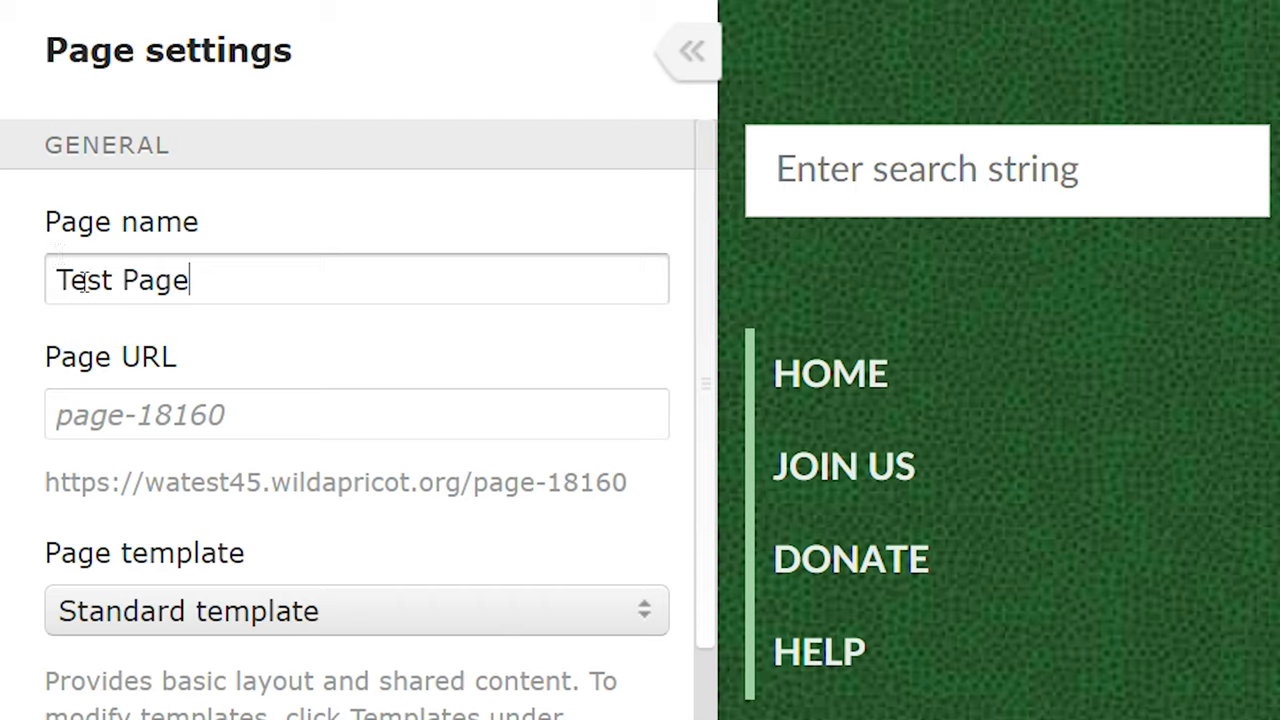
left_click(413, 415)
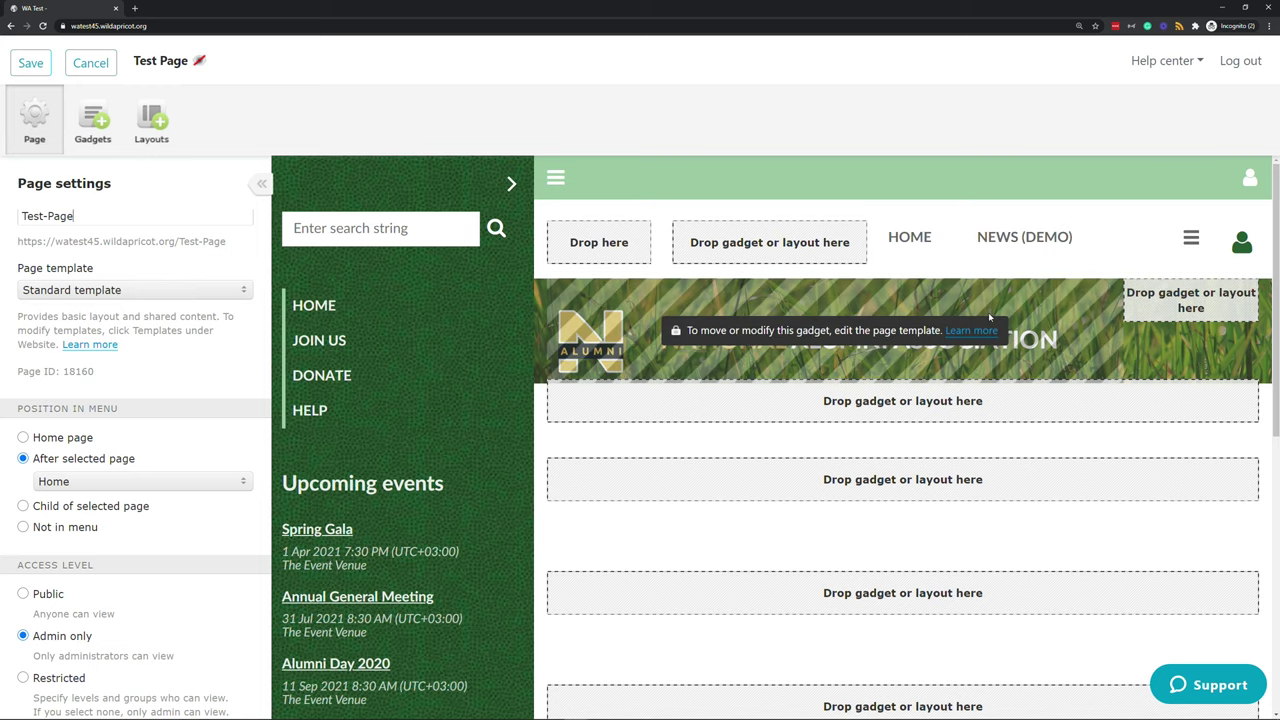
Step: Try the Restricted access level, toggling all membership levels, all member groups and the Regular membership level on and off
scroll(223, 537, "down", 3)
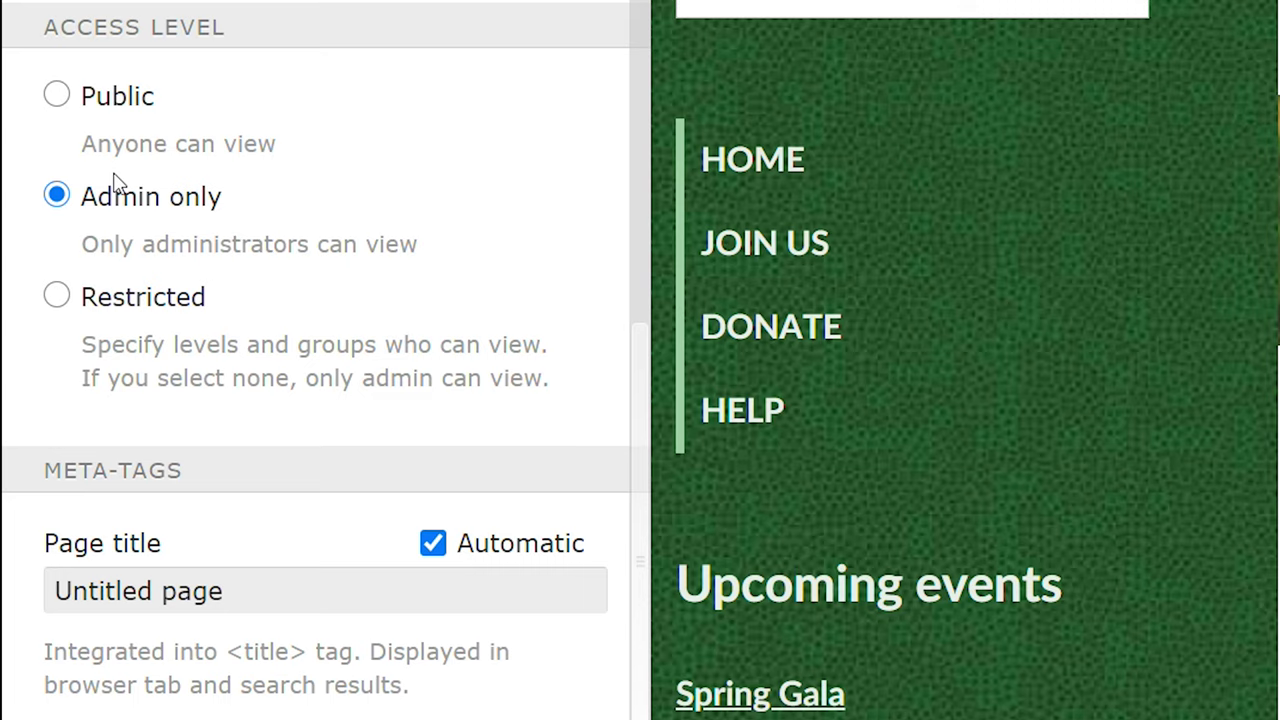
left_click(136, 309)
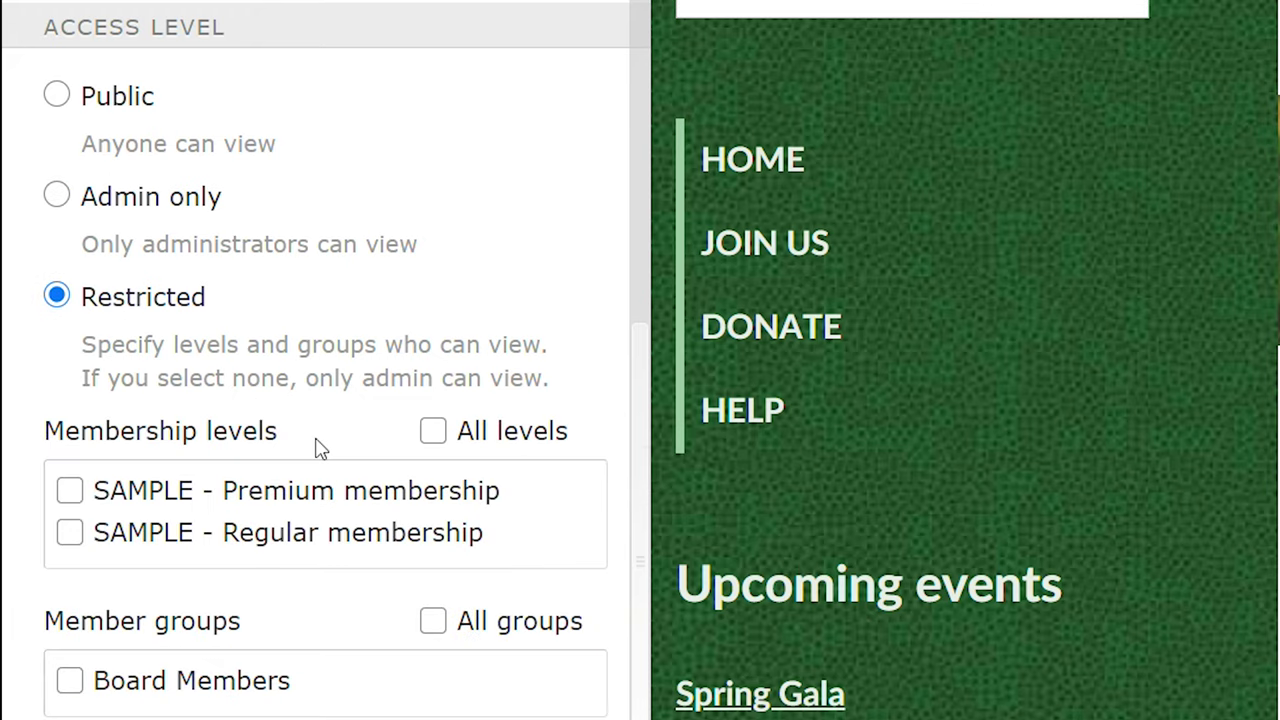
left_click(441, 454)
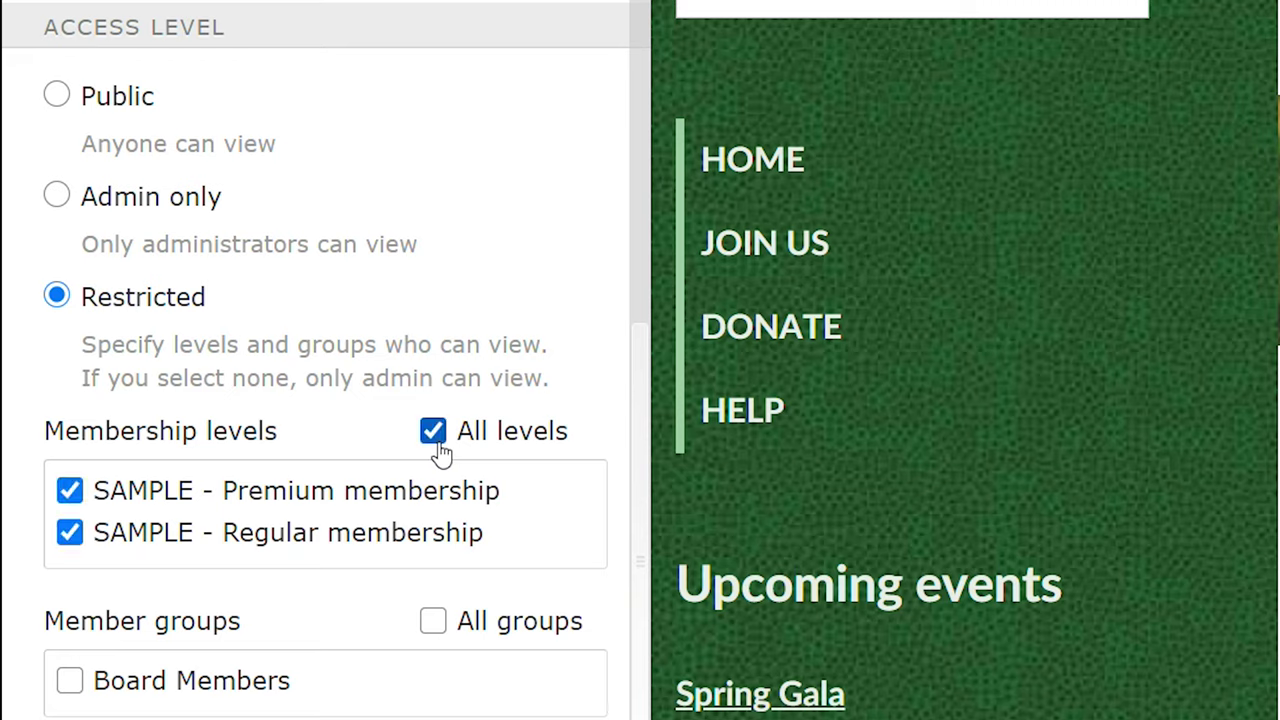
left_click(440, 453)
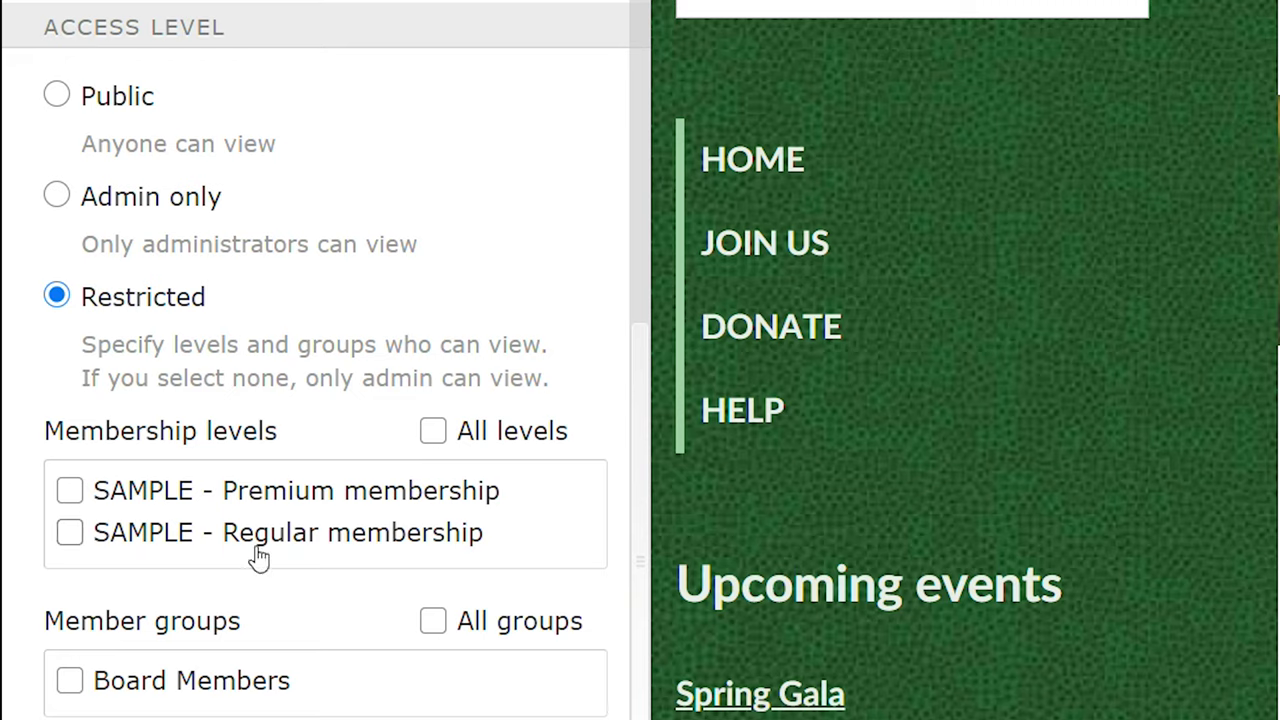
left_click(432, 625)
left_click(432, 625)
left_click(70, 533)
left_click(70, 532)
Step: Set the page's access level to Public and review its meta-tag settings
left_click(57, 104)
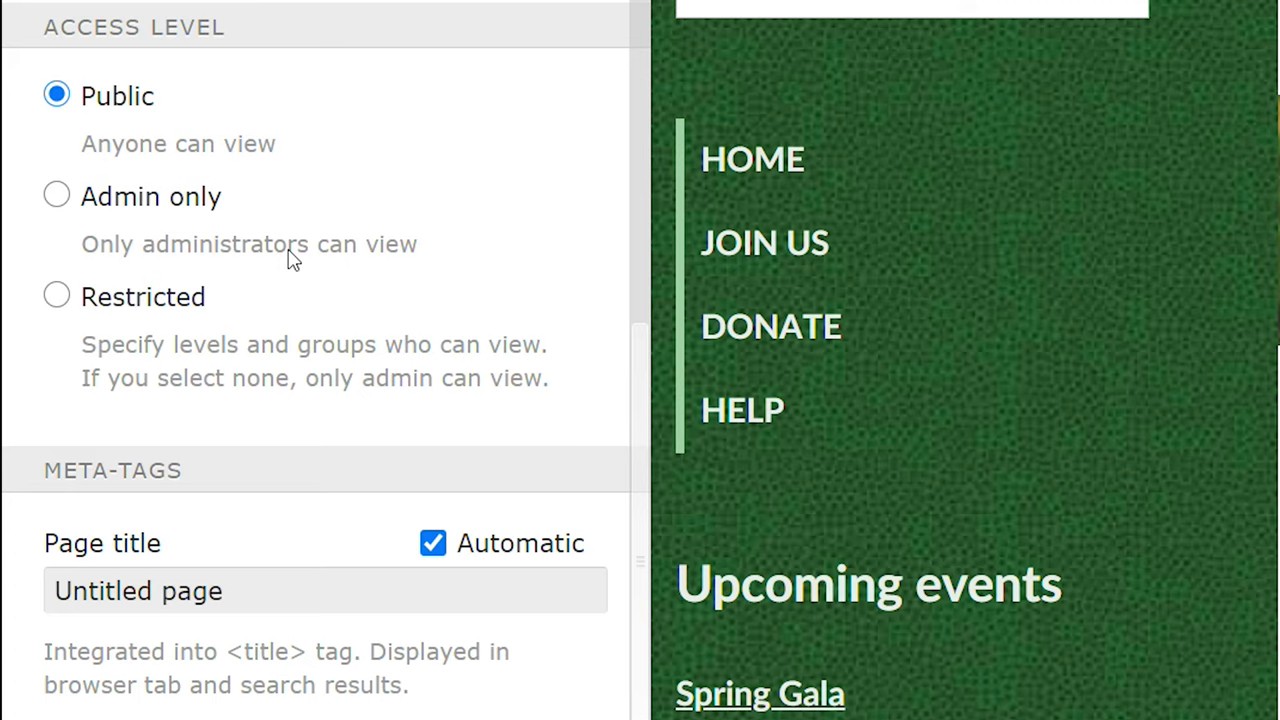
scroll(268, 200, "down", 2)
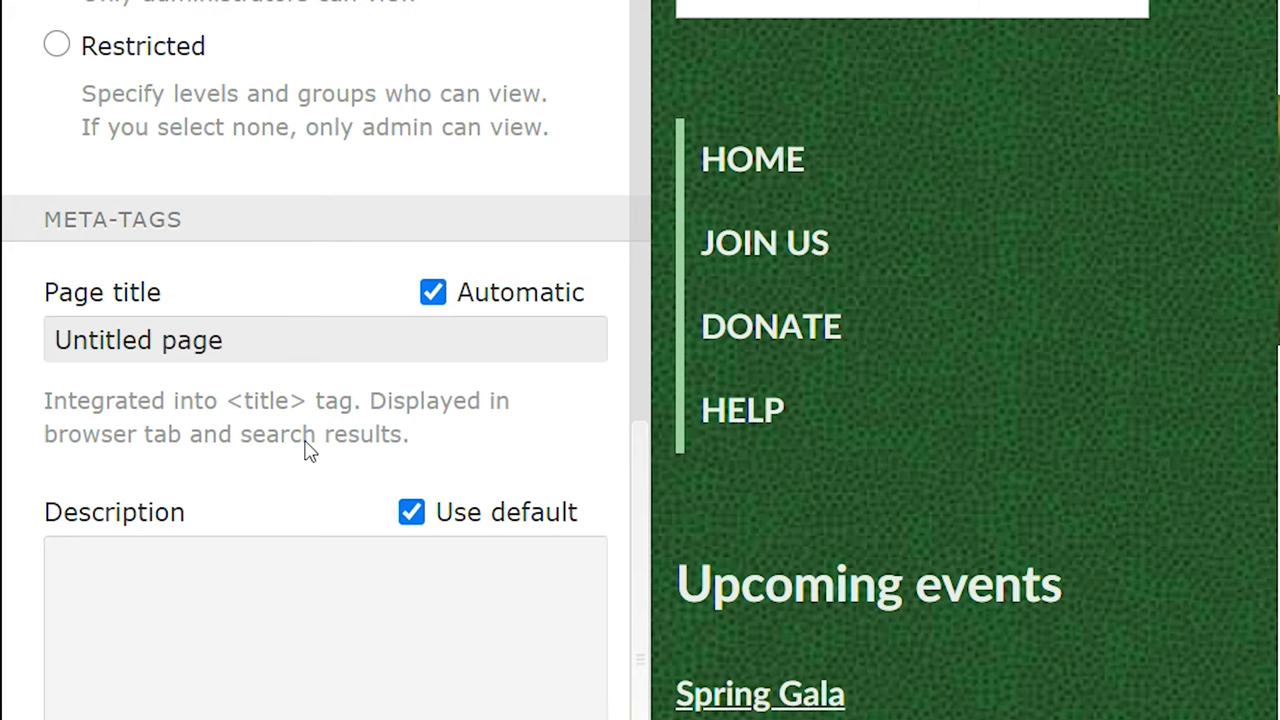
scroll(308, 445, "down", 2)
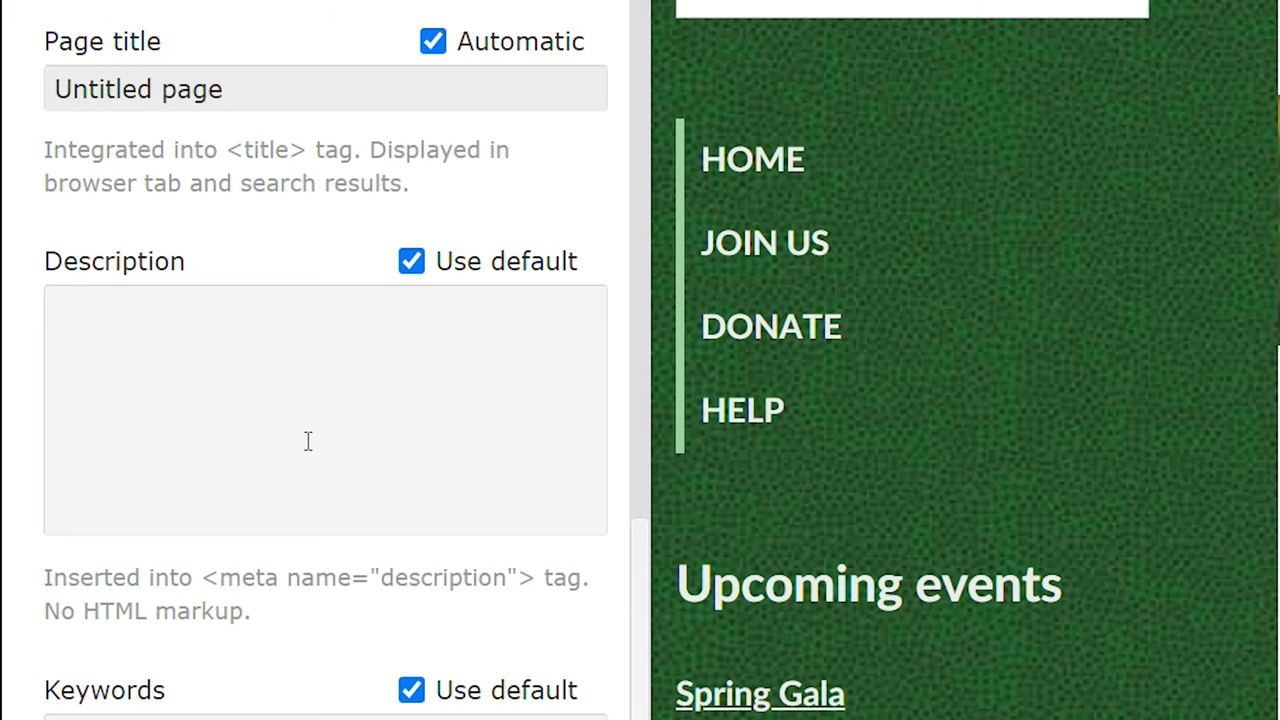
scroll(308, 441, "down", 2)
scroll(314, 509, "down", 1)
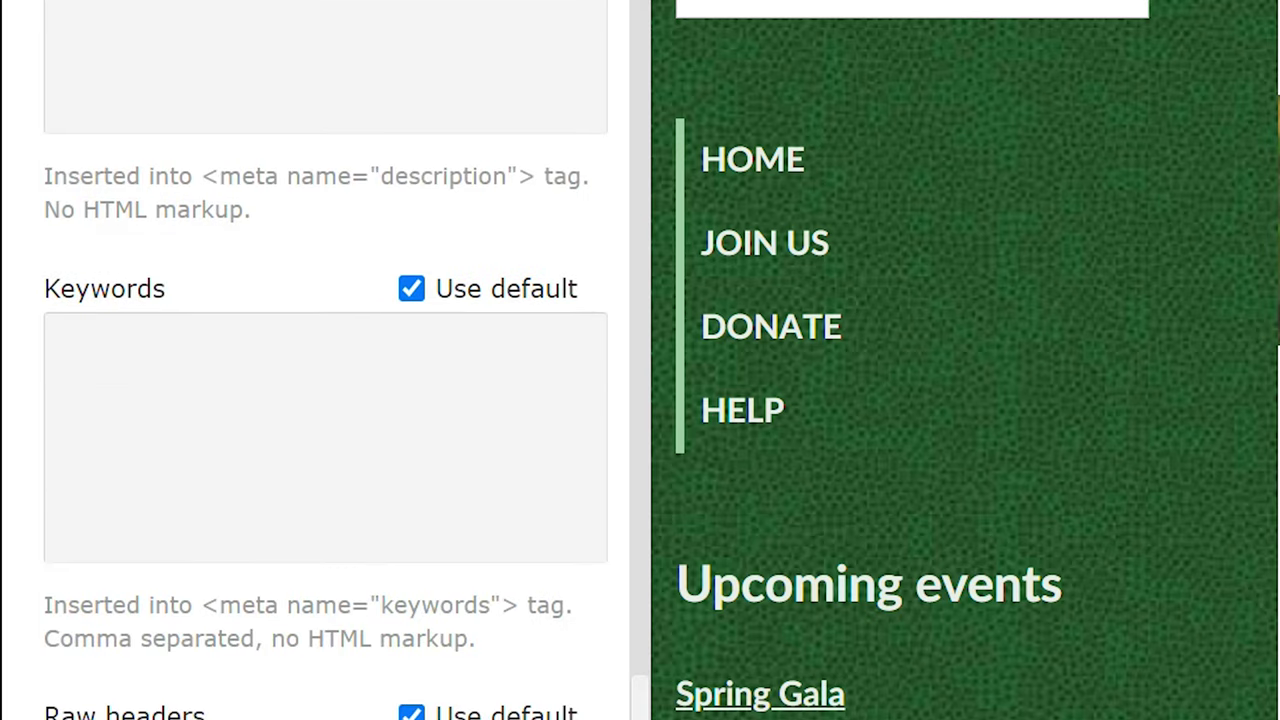
scroll(351, 654, "up", 2)
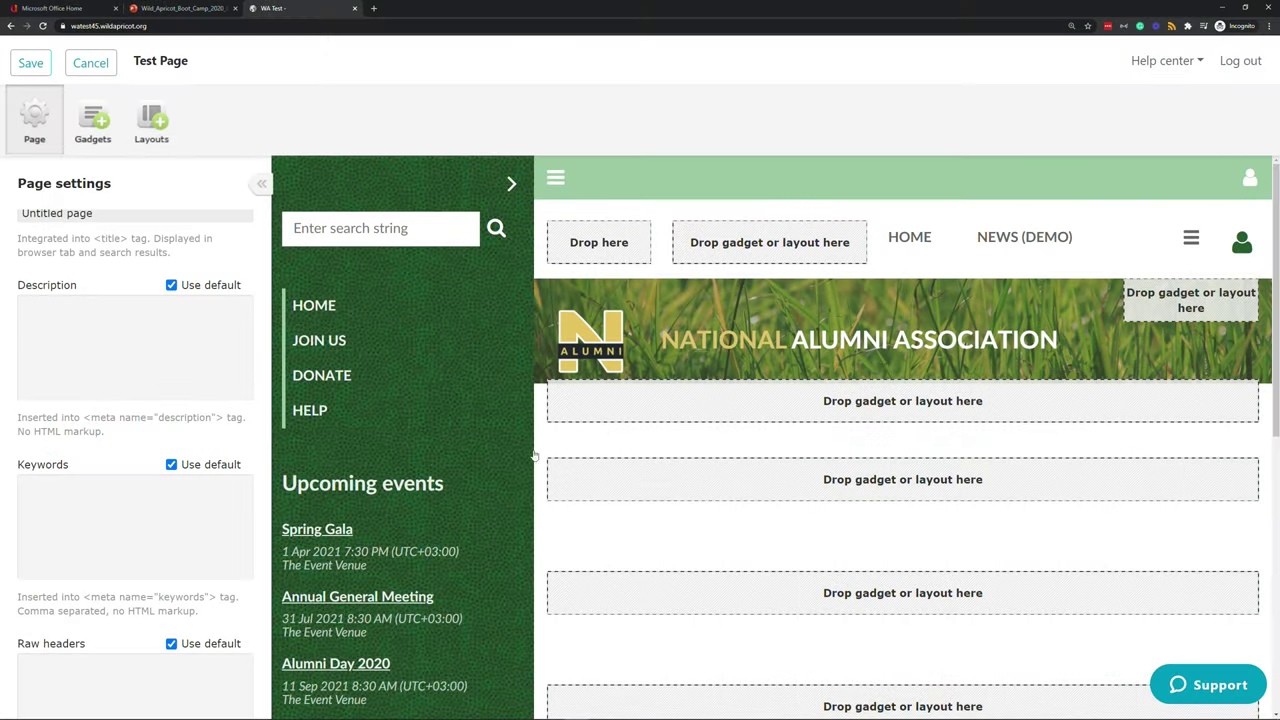
Step: Add a Content gadget to the second empty placeholder below the banner and enter "Hello world!" in it
left_click(116, 133)
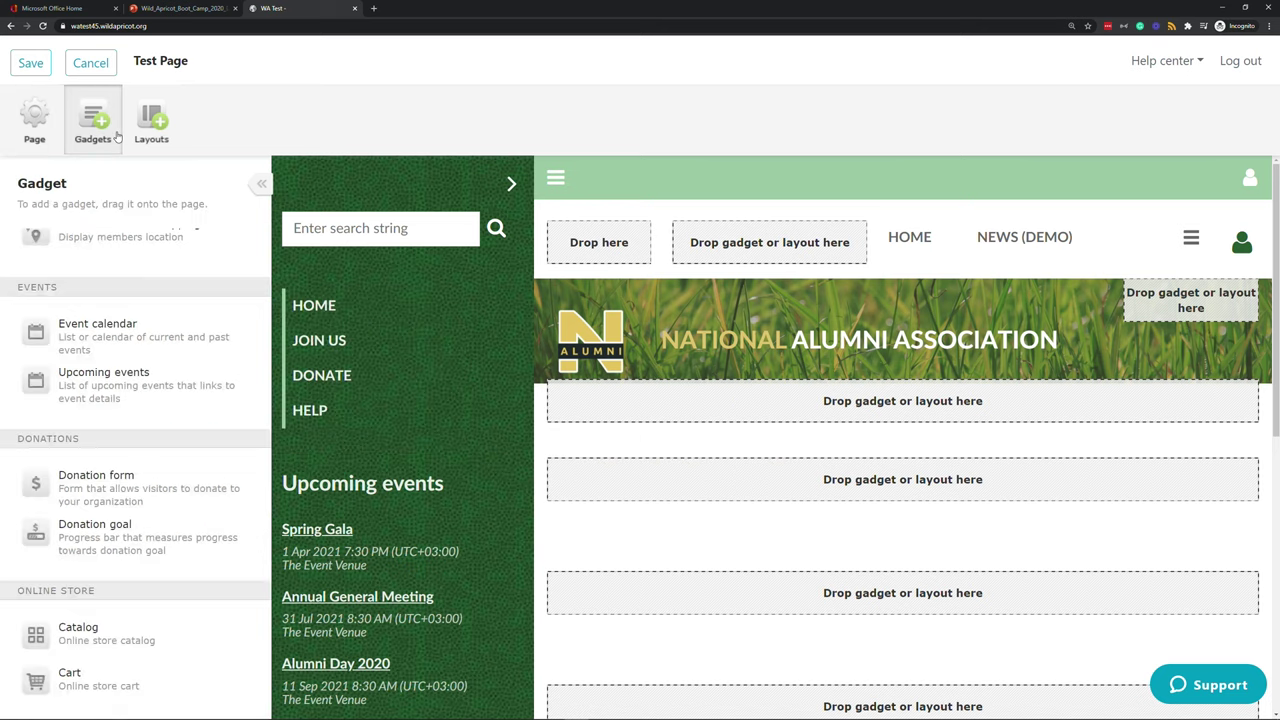
left_click_drag(266, 258, 286, 226)
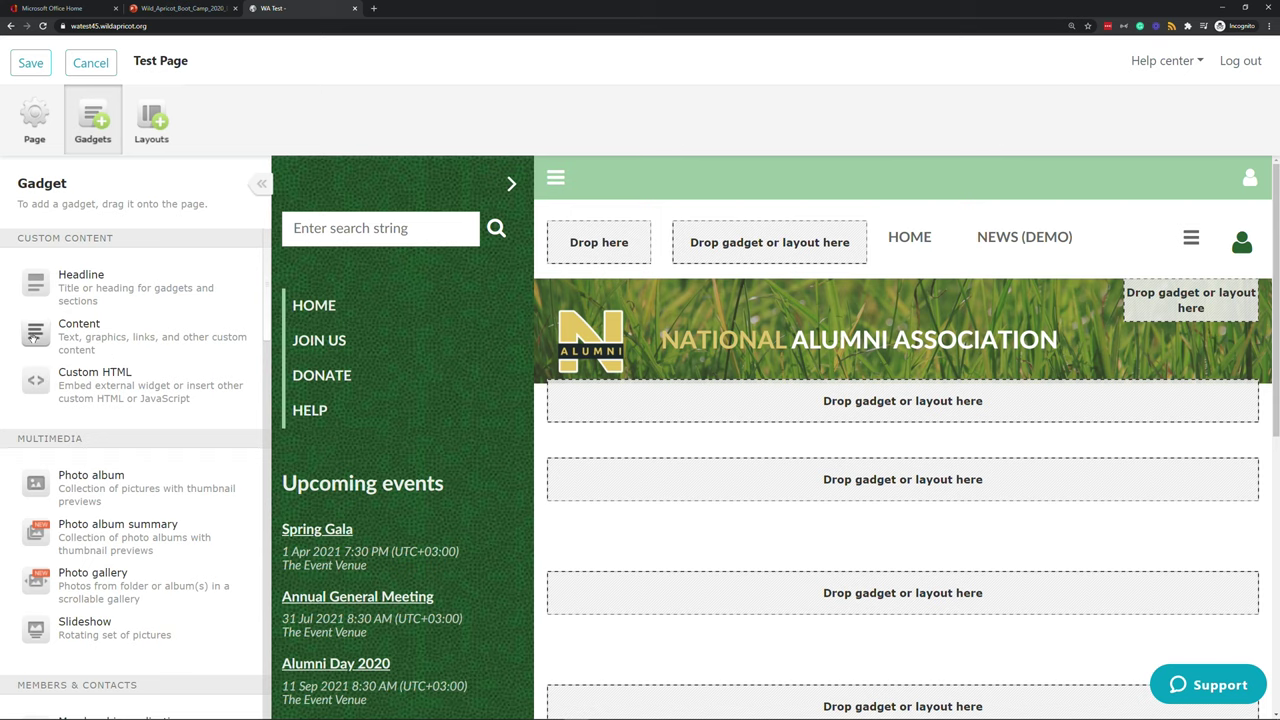
left_click_drag(40, 333, 769, 479)
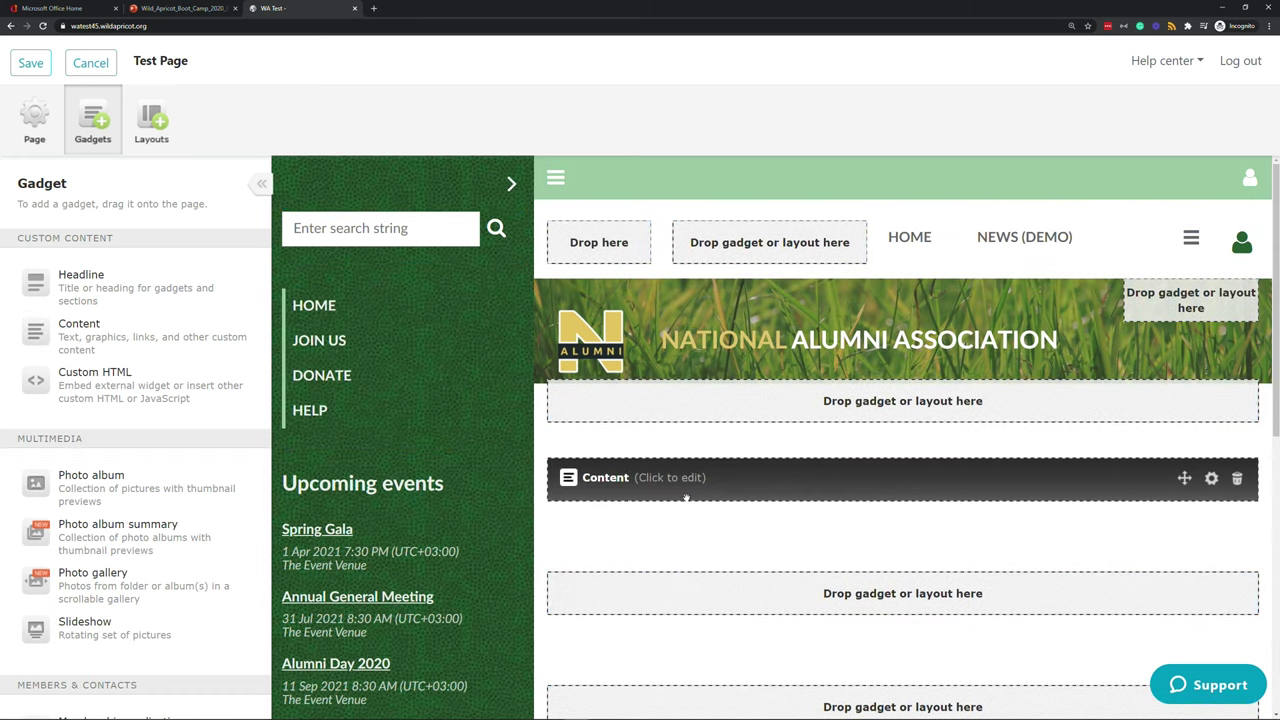
mouse_move(733, 488)
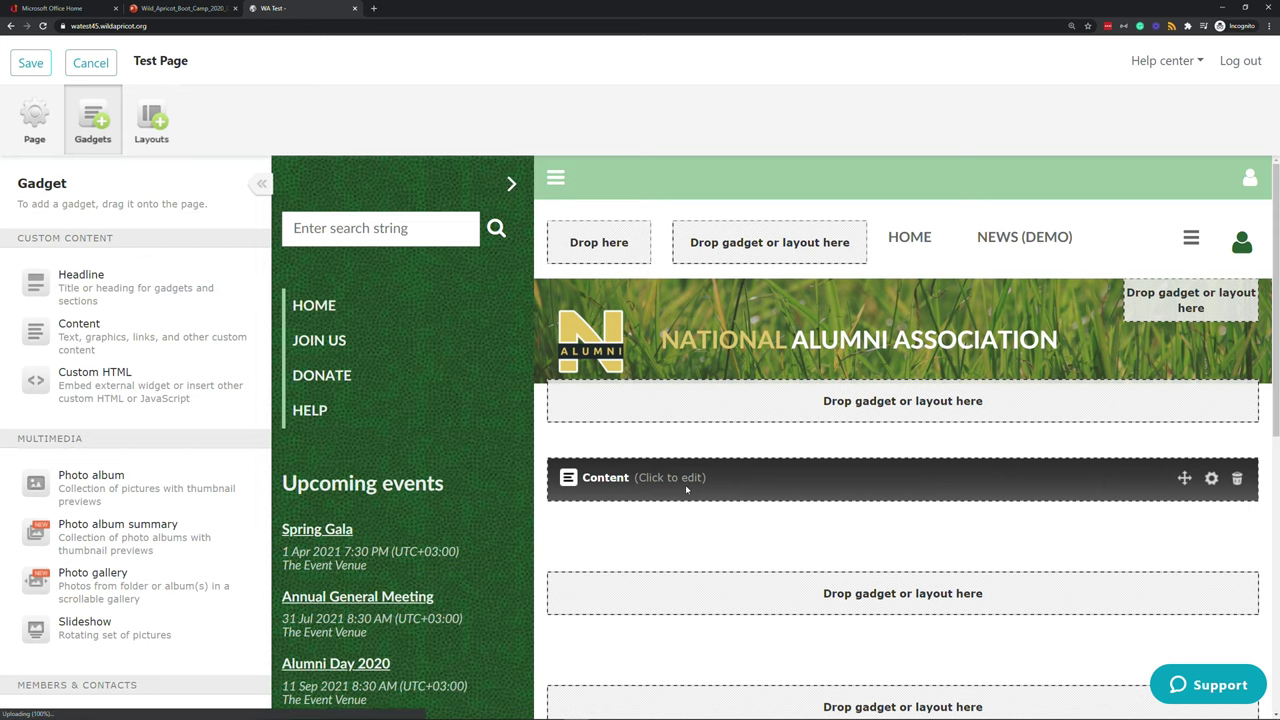
left_click(685, 484)
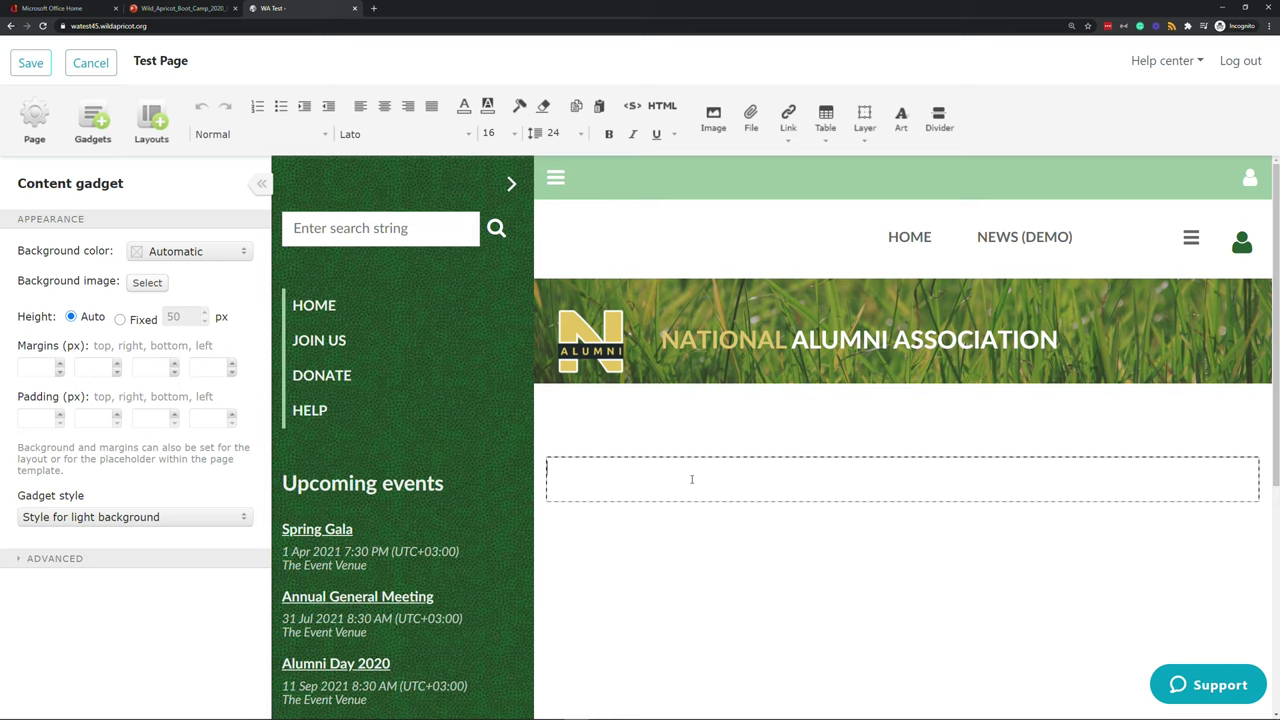
type("Hello world!")
Step: Insert imageWA.png from the Pictures folder after the "Hello world!" text
left_click(714, 146)
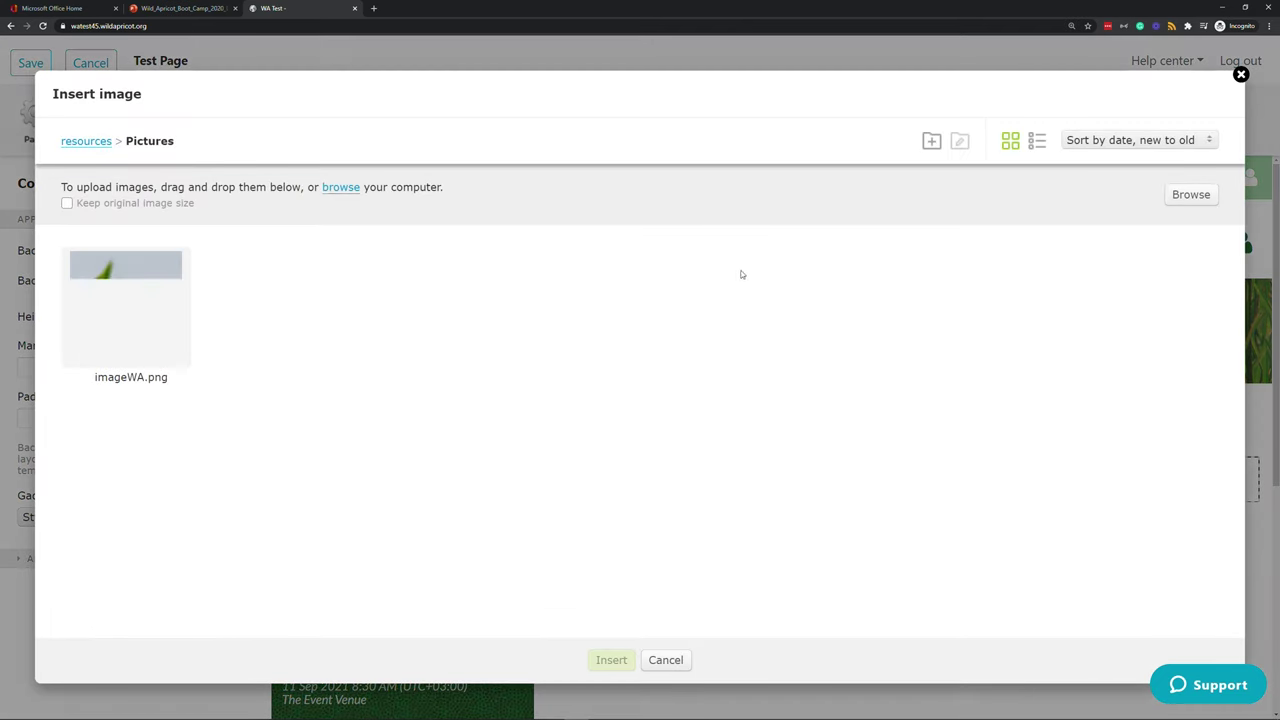
left_click(143, 325)
left_click(611, 660)
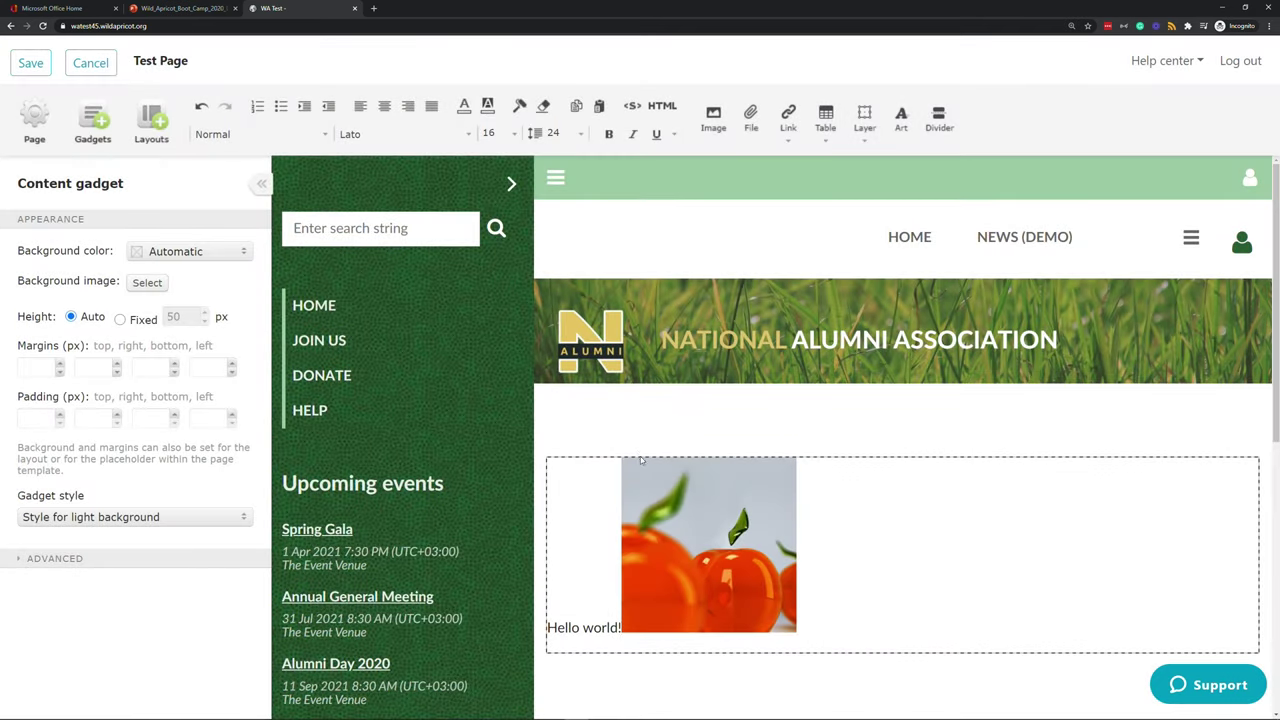
Step: Review the inserted image's text flow options and set its margins to 10 px
mouse_move(651, 478)
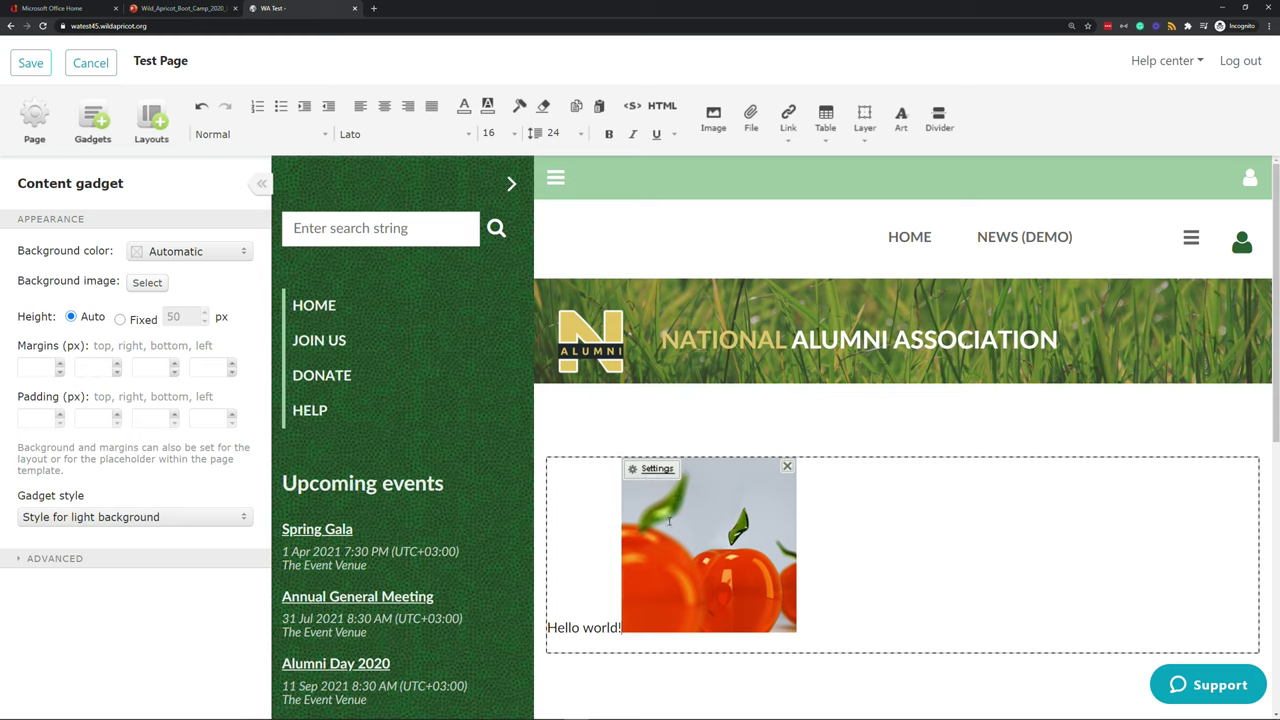
left_click(700, 508)
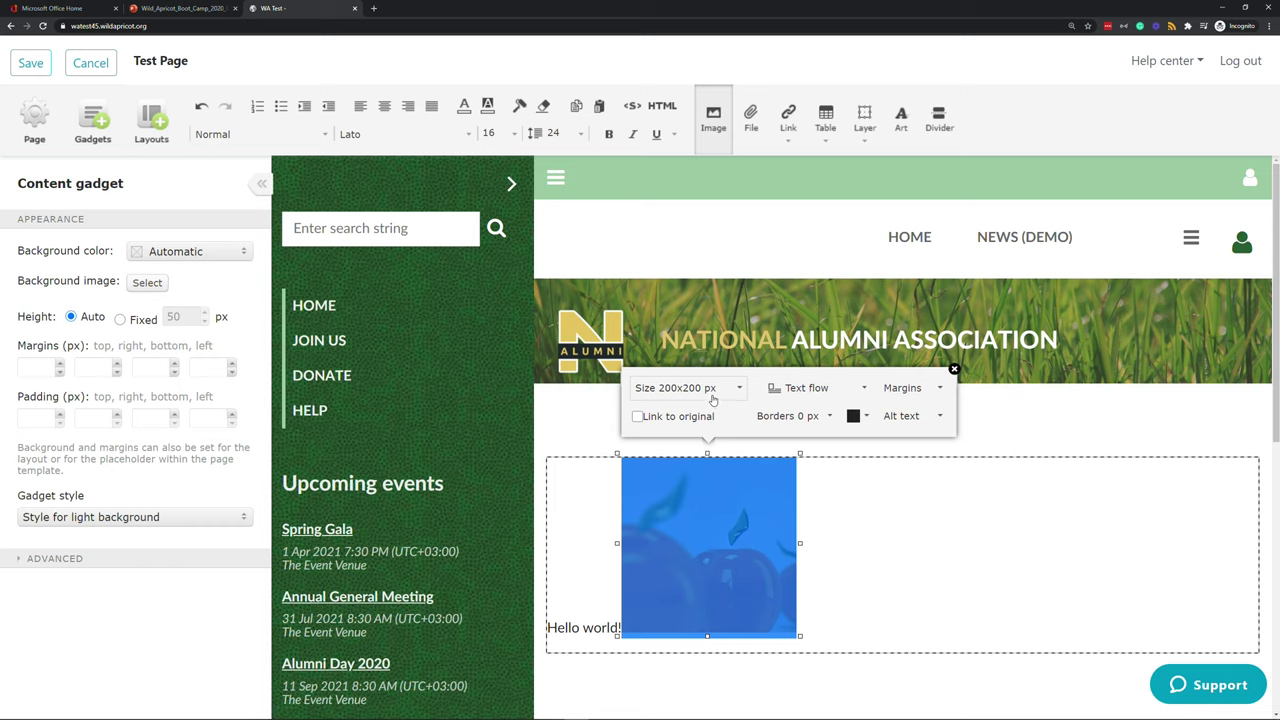
left_click(813, 390)
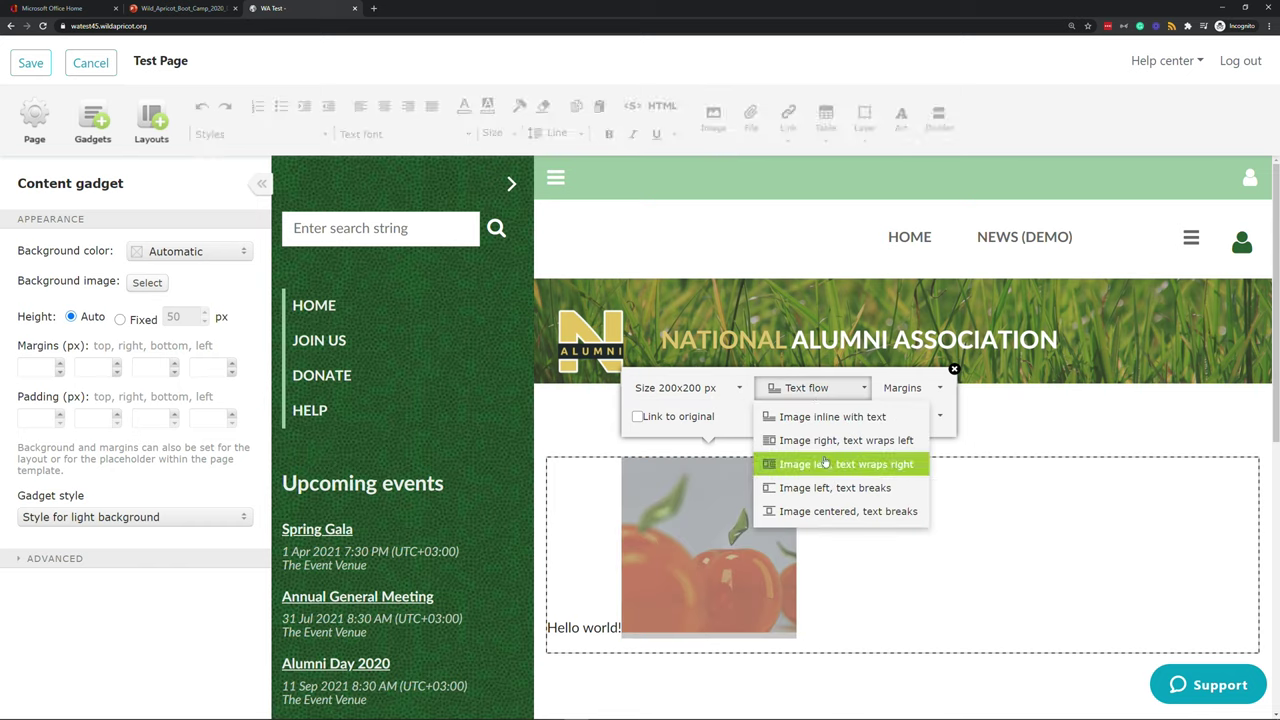
left_click(845, 511)
left_click(1000, 409)
left_click(1010, 435)
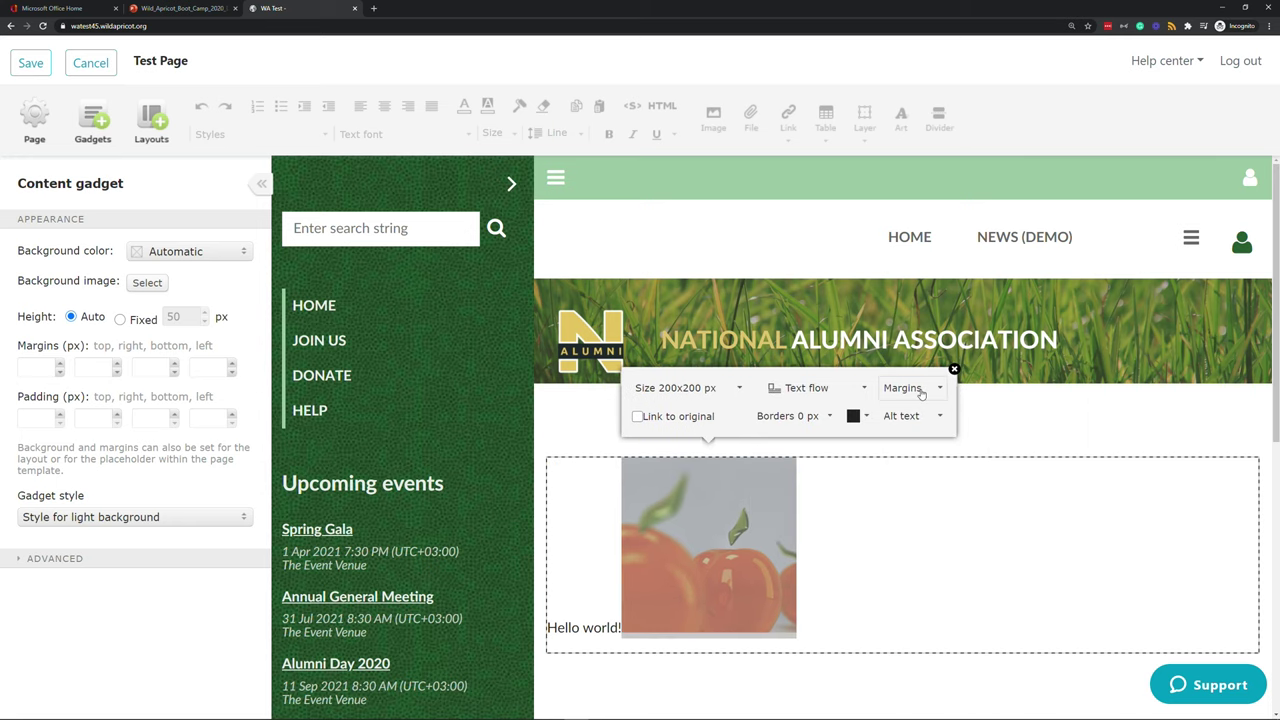
left_click(920, 393)
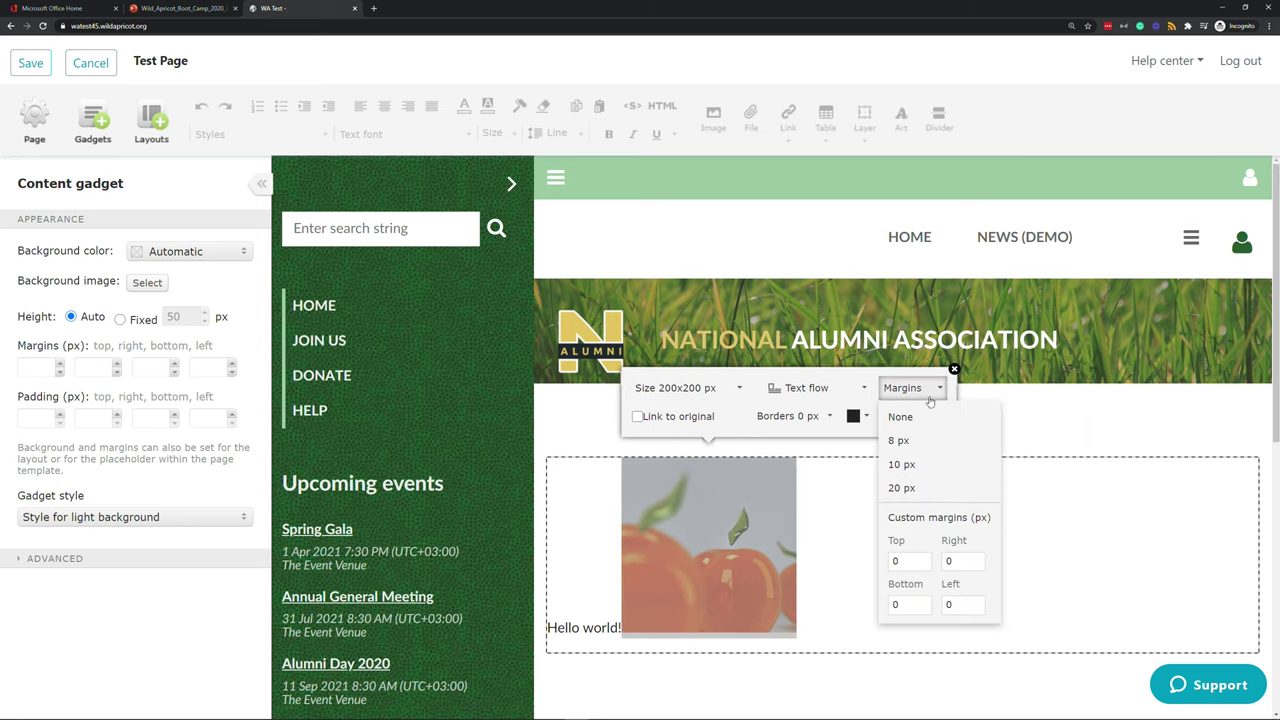
left_click(938, 464)
Step: Give the image a 3 px border in the grey colour CCCCCC
left_click(836, 430)
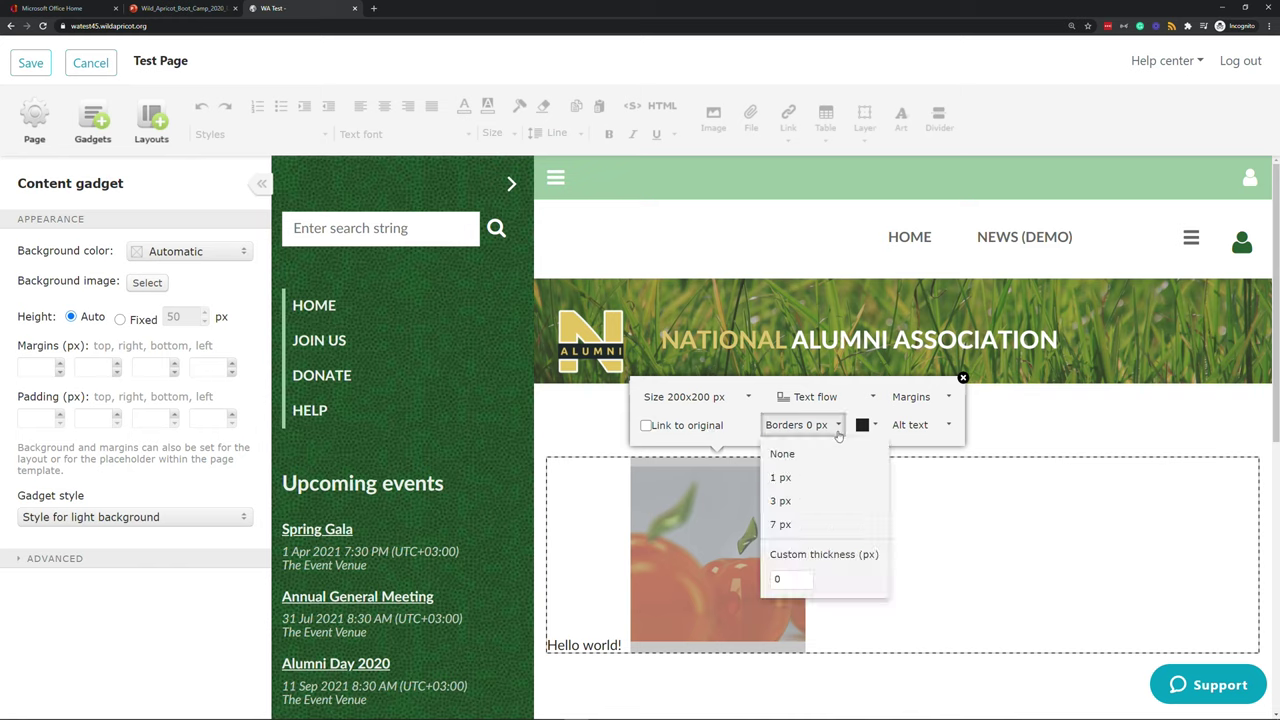
left_click(816, 505)
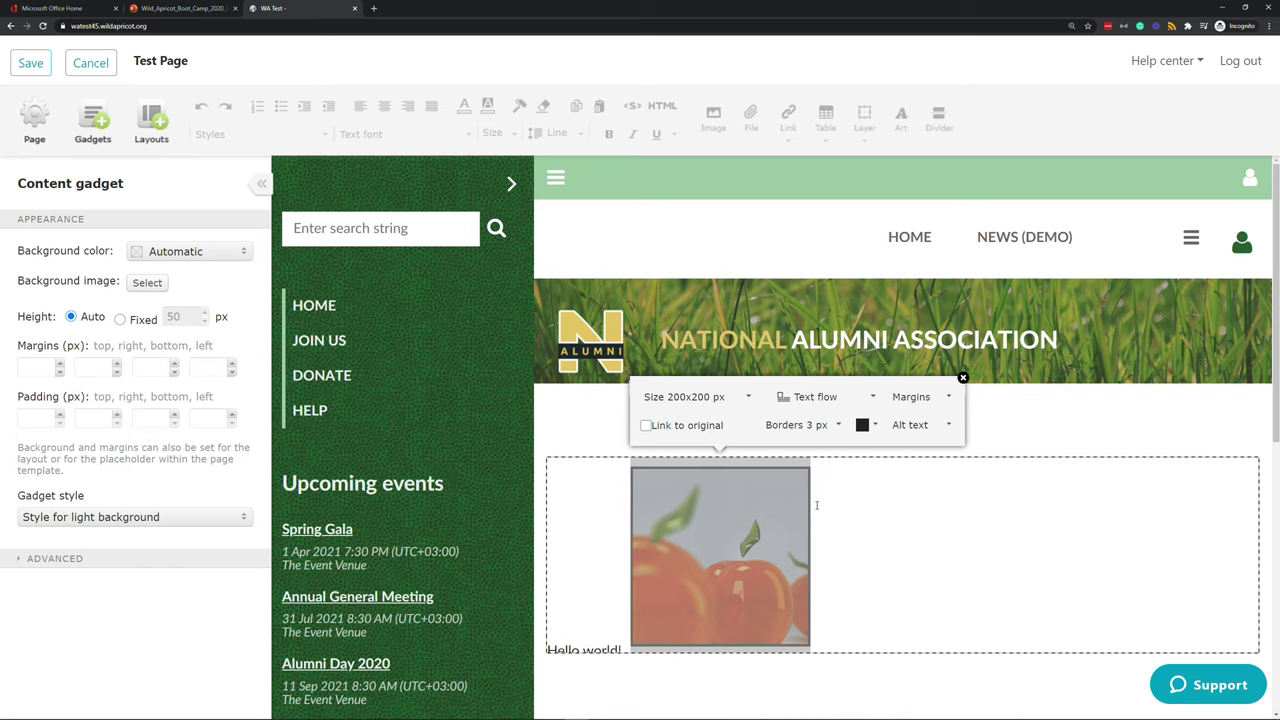
left_click(875, 427)
left_click(907, 486)
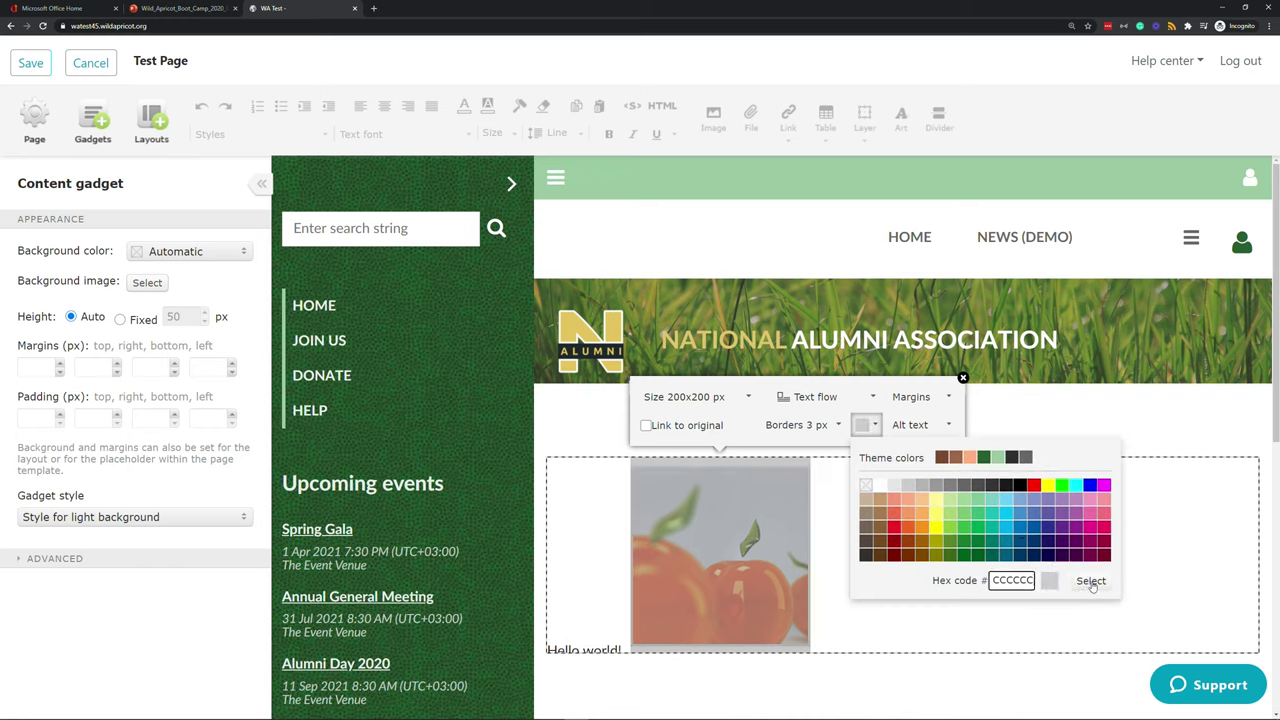
left_click(1090, 581)
Step: Look at the image's alt text setting and close the image settings
left_click(915, 425)
left_click(944, 456)
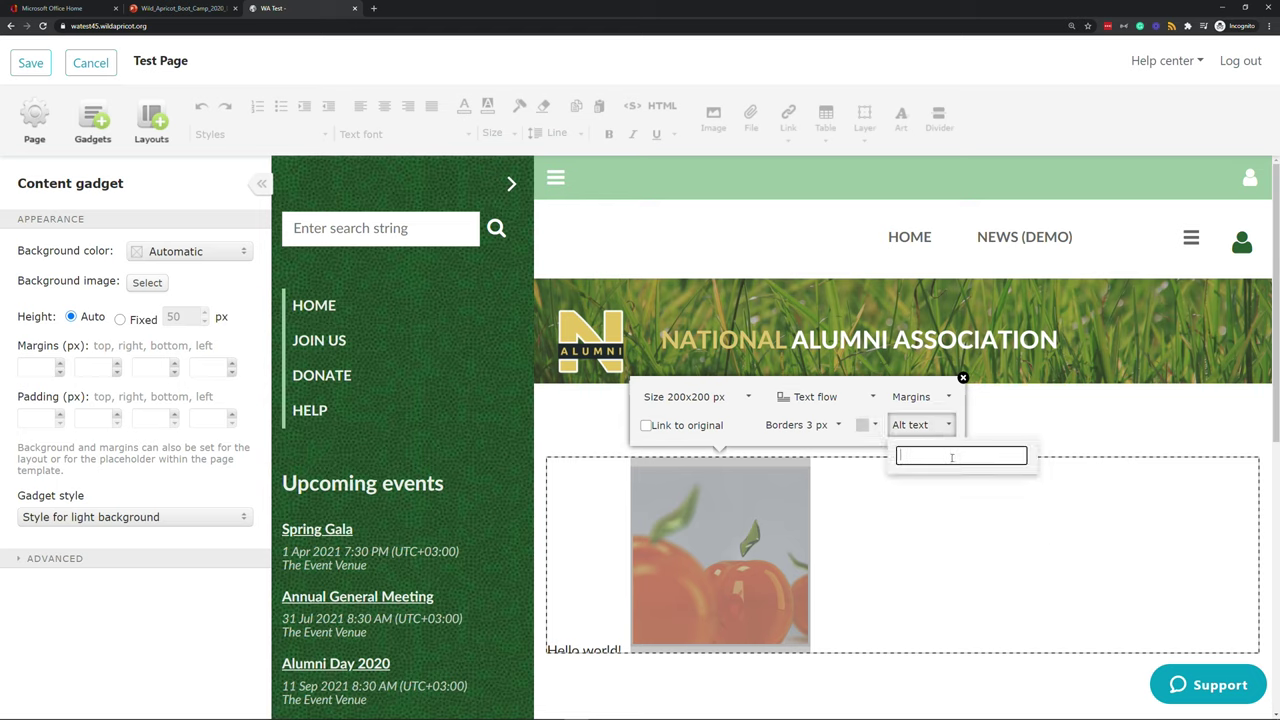
left_click(963, 378)
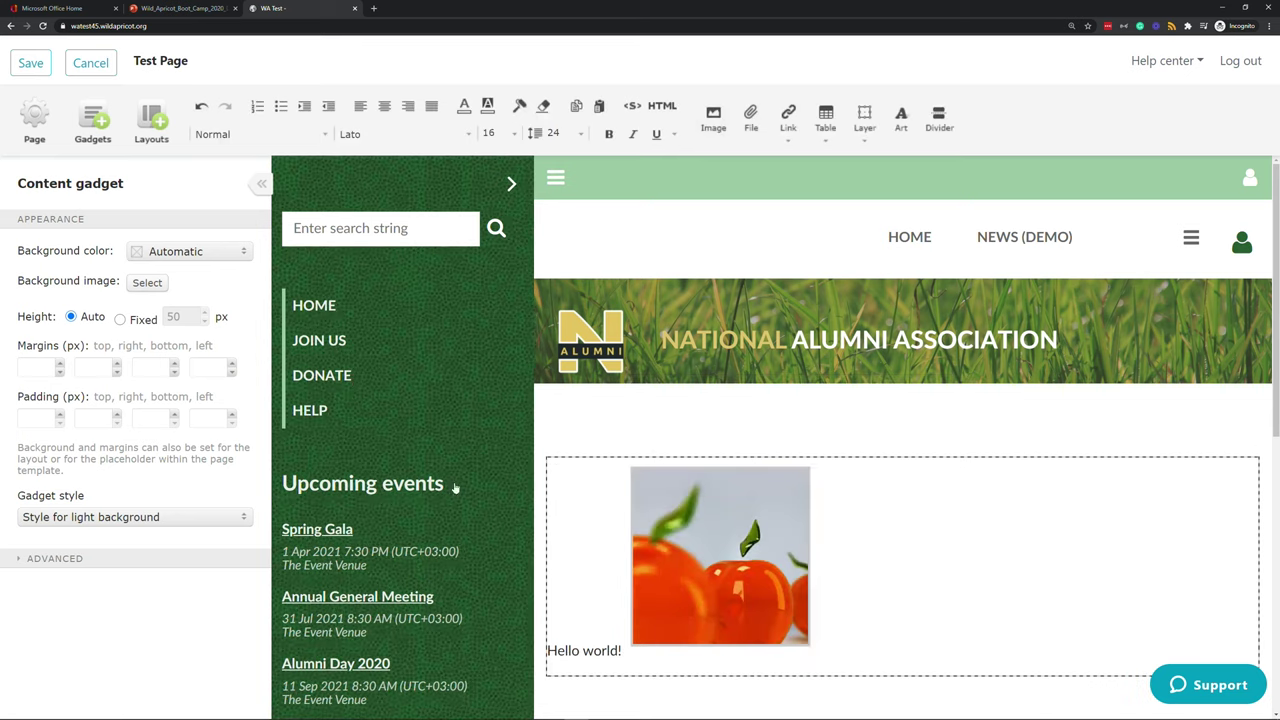
Step: Set the Content gadget's background color to #E6E6E6
left_click(623, 447)
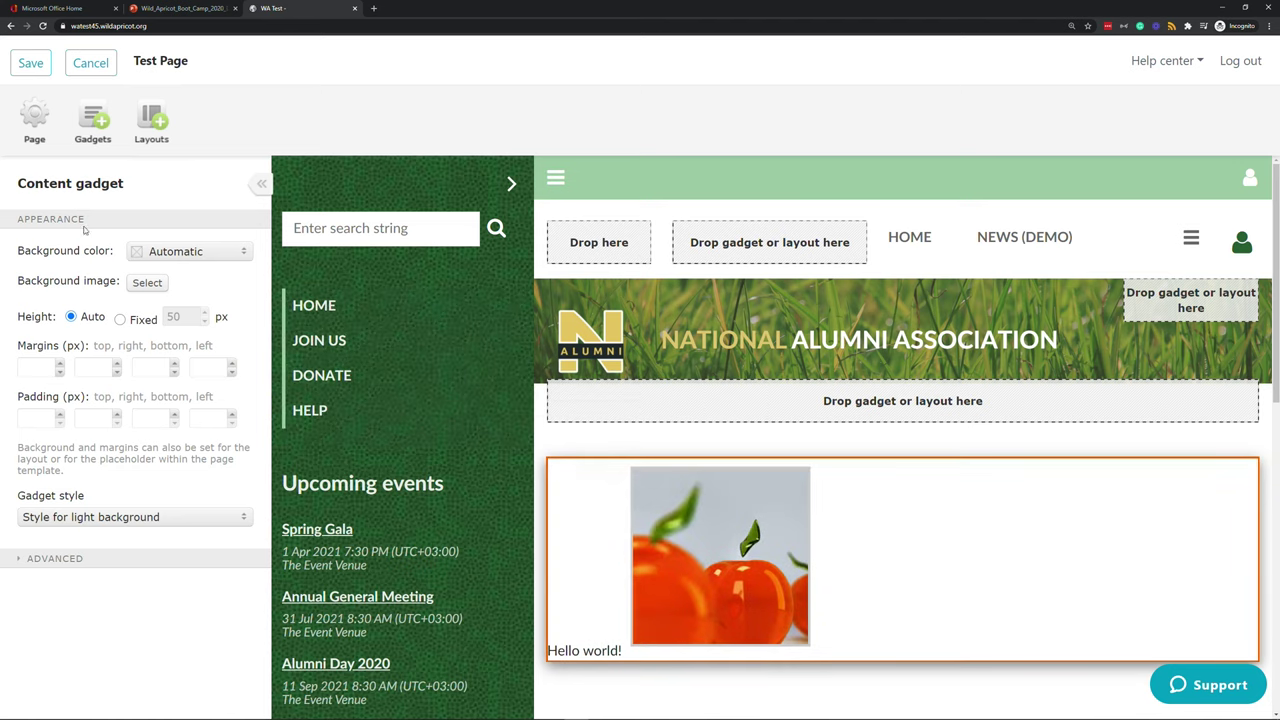
left_click(187, 262)
left_click(168, 313)
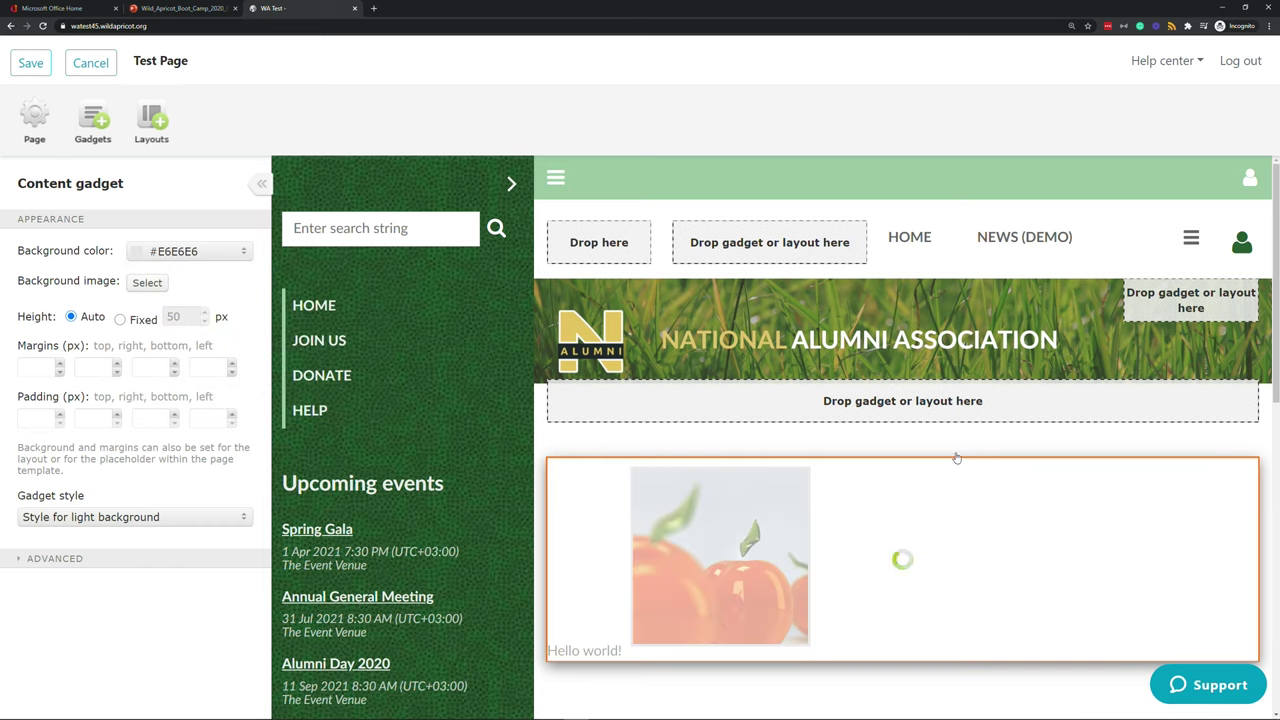
Step: Apply imageWA.png from the Pictures folder in the site files as the Content gadget's background image
left_click(147, 283)
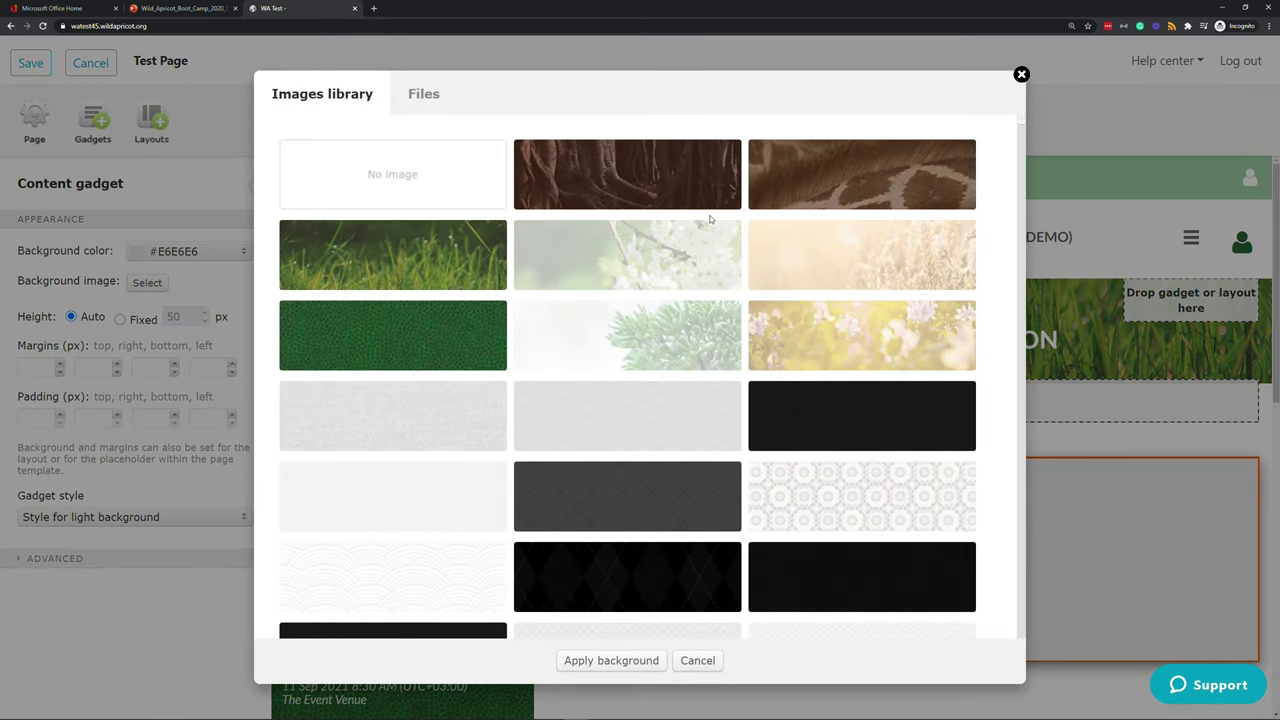
left_click(431, 107)
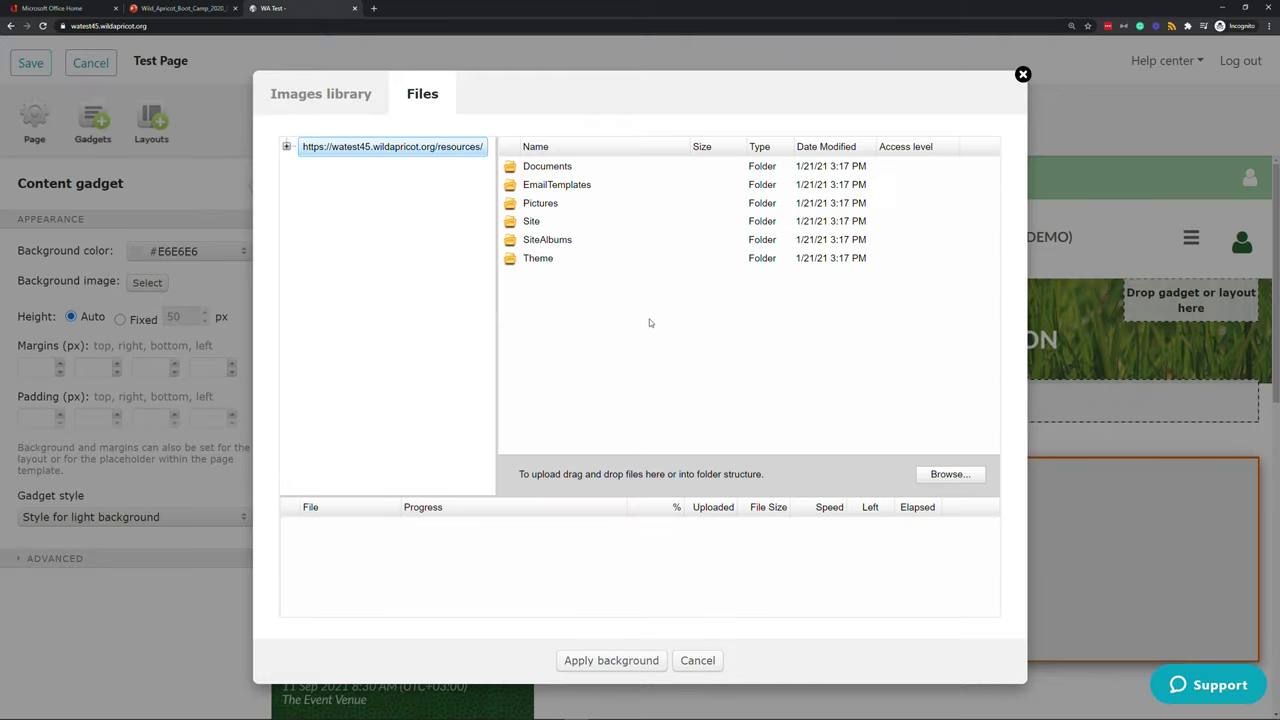
double_click(545, 203)
left_click(548, 176)
left_click(620, 661)
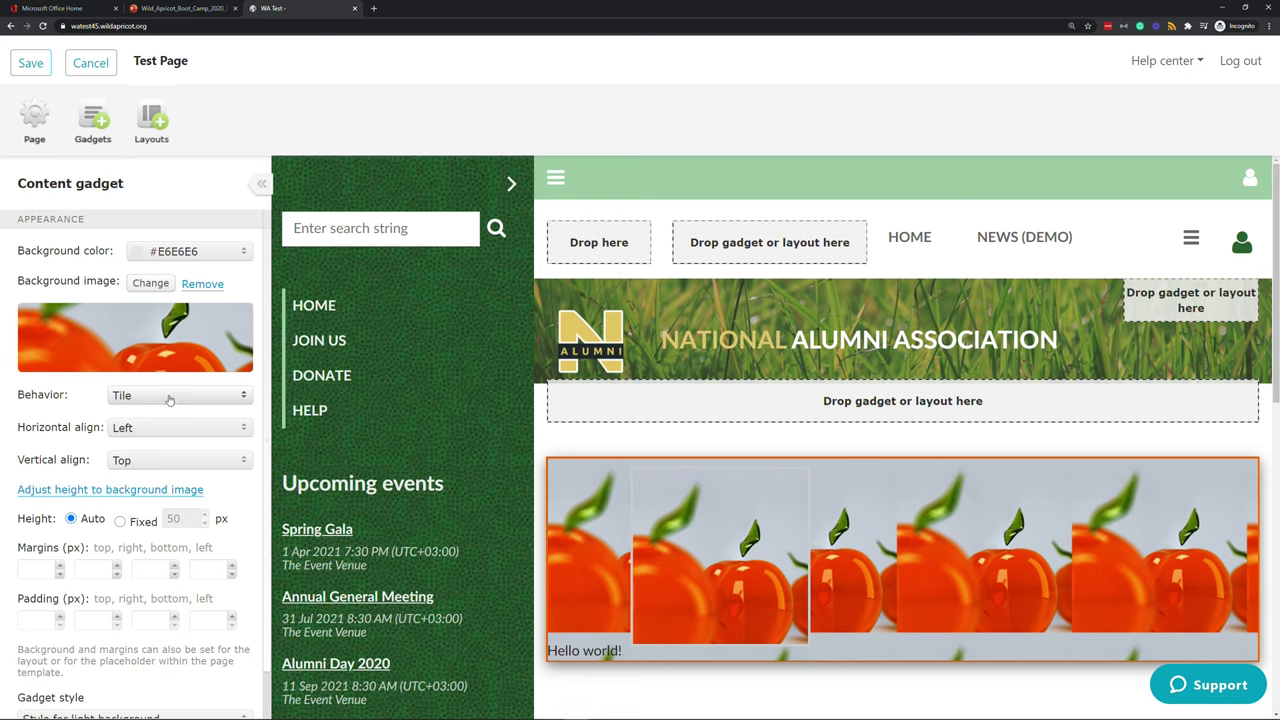
Step: Set the Content gadget's left margin to 40 px and remove its background image
scroll(165, 400, "down", 1)
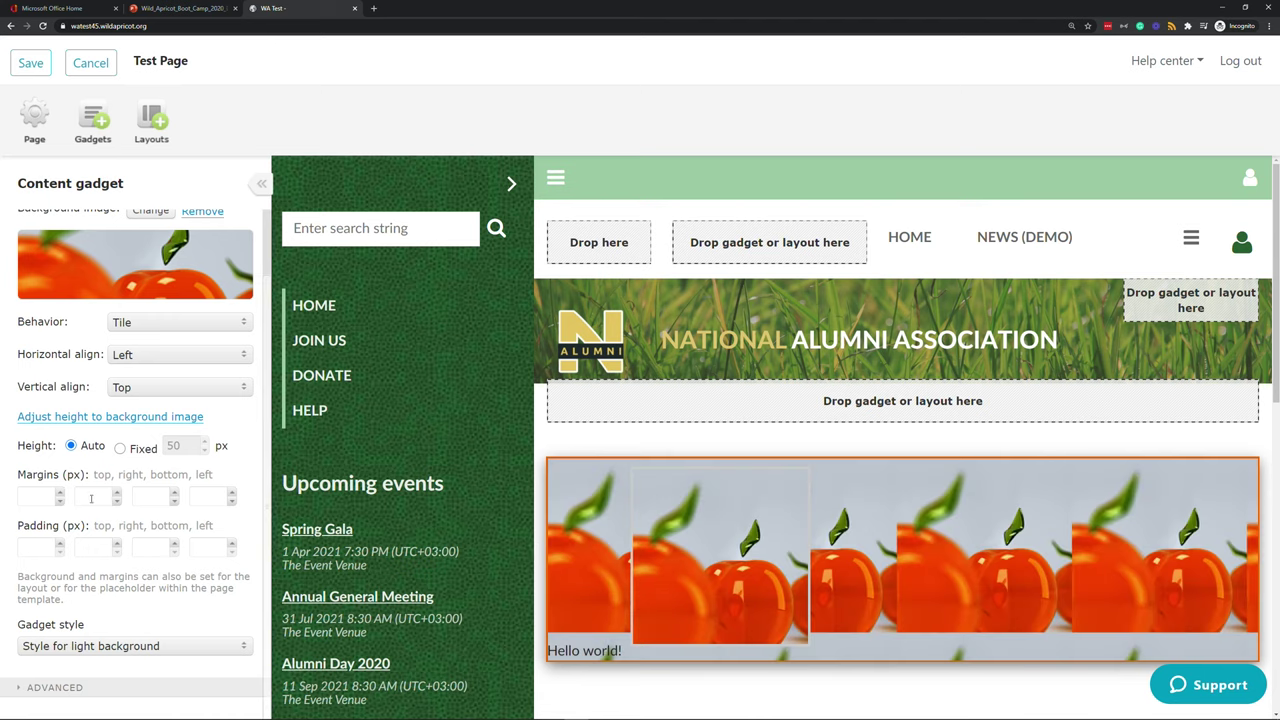
left_click(203, 495)
type("40")
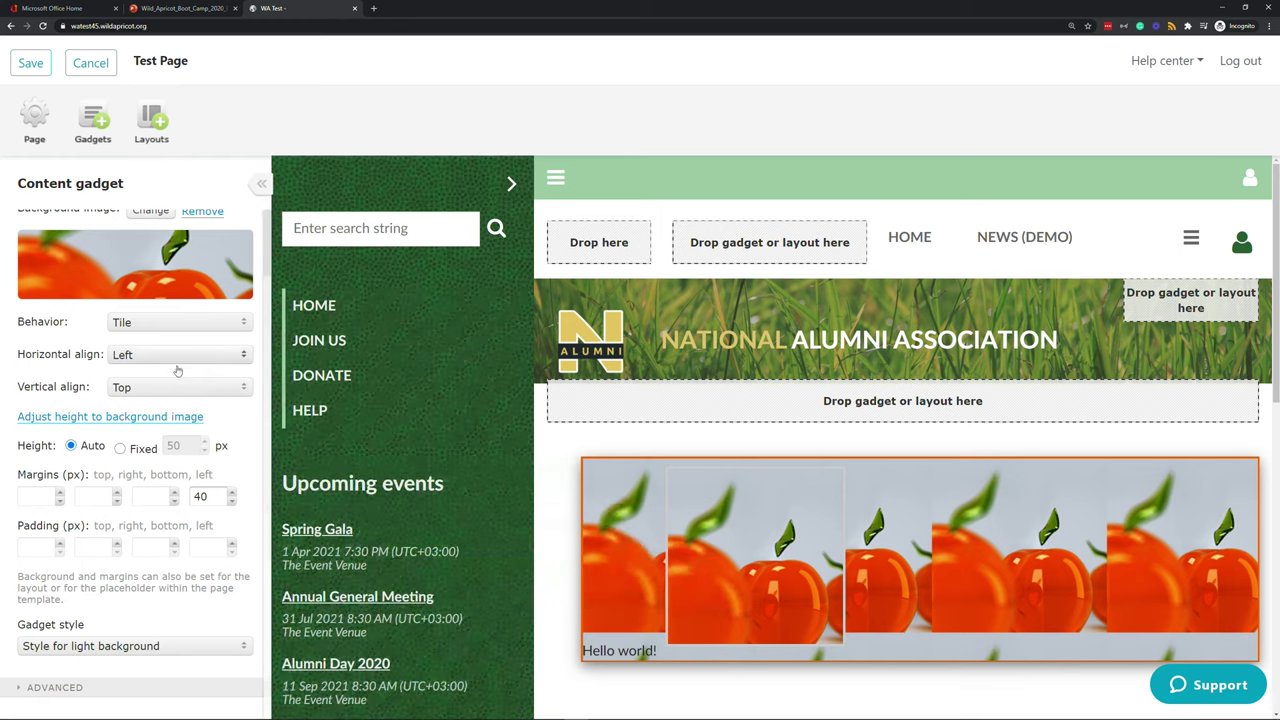
left_click(196, 214)
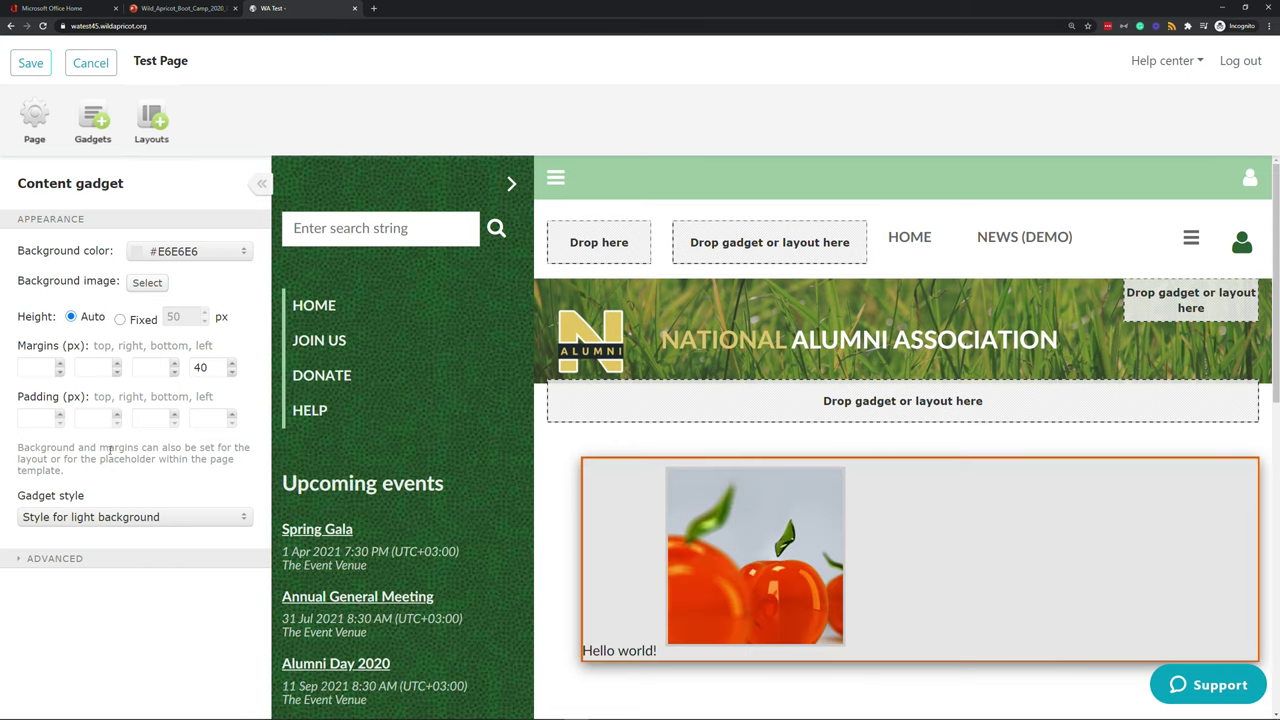
Step: Set the Content gadget's top, right, bottom and left padding to 20 px each
left_click(38, 418)
type("20")
left_click(86, 420)
type("20")
left_click(148, 420)
type("20")
left_click(205, 420)
type("20")
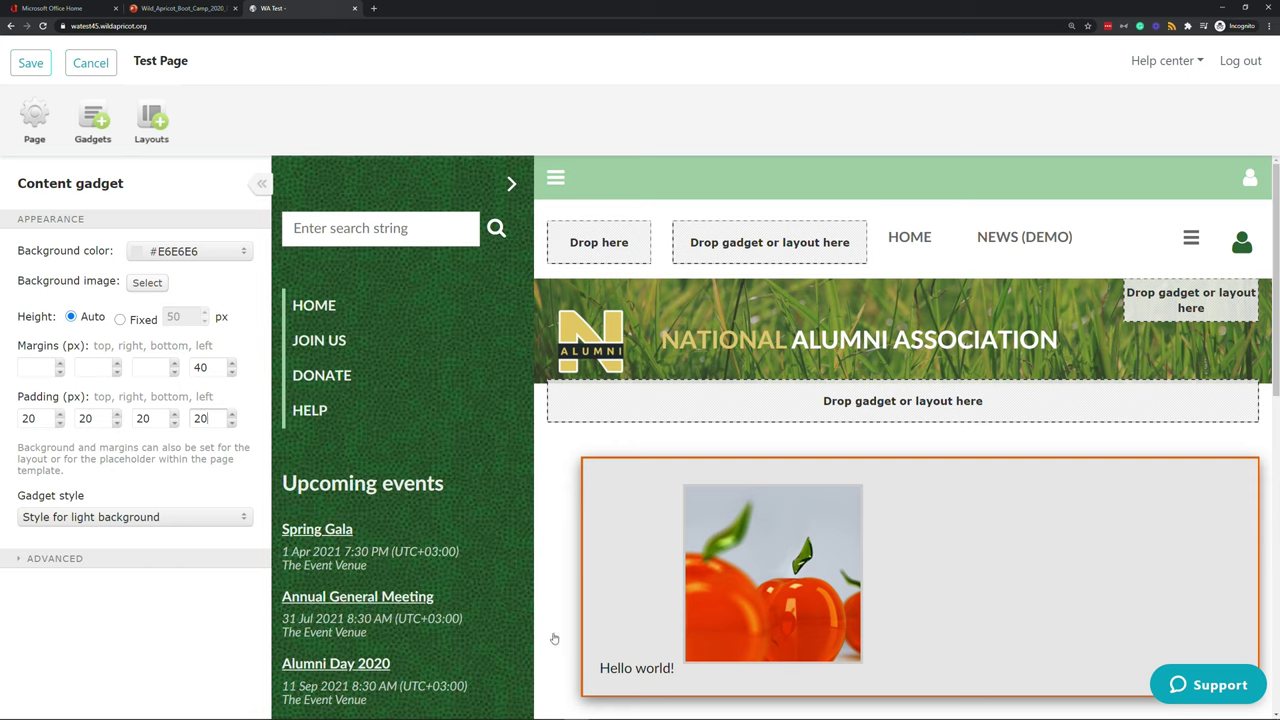
Step: Expand the Content gadget's advanced settings and look over the HTML ID, CSS class and inline style fields
left_click(170, 558)
scroll(160, 540, "down", 1)
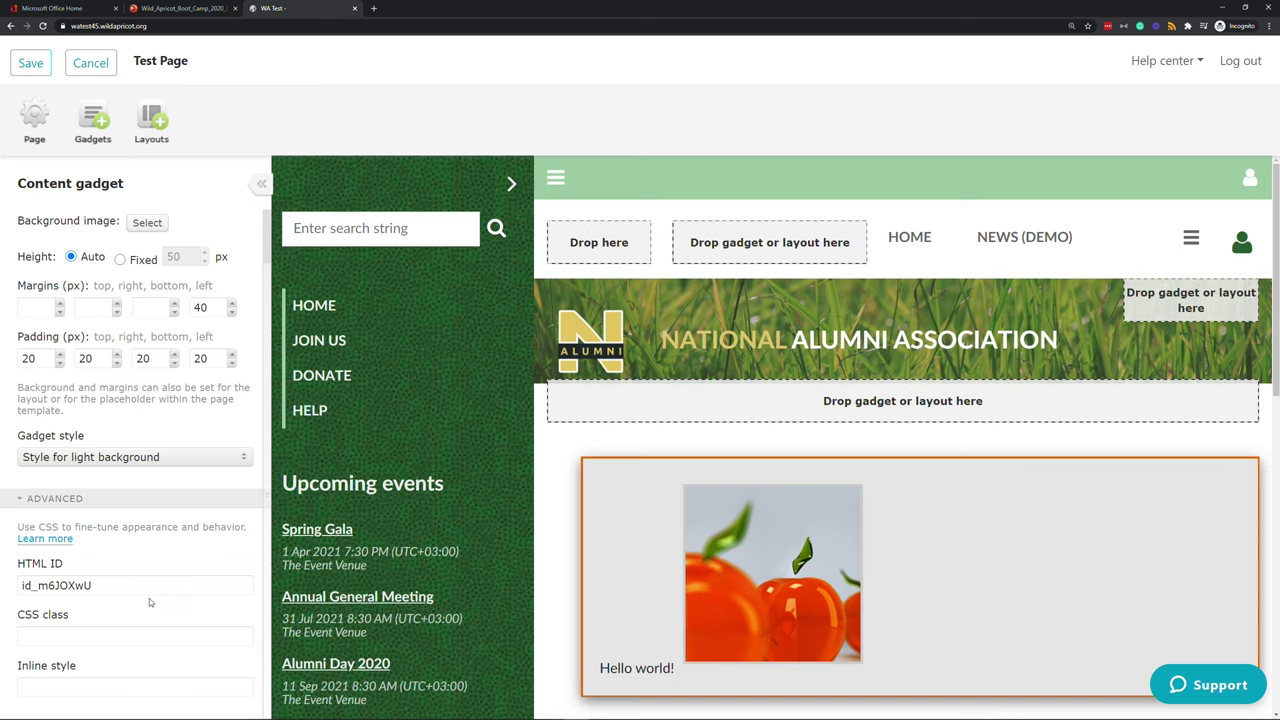
scroll(149, 598, "up", 1)
Step: Add a Membership application gadget to the page directly below the Content gadget
scroll(562, 487, "down", 3)
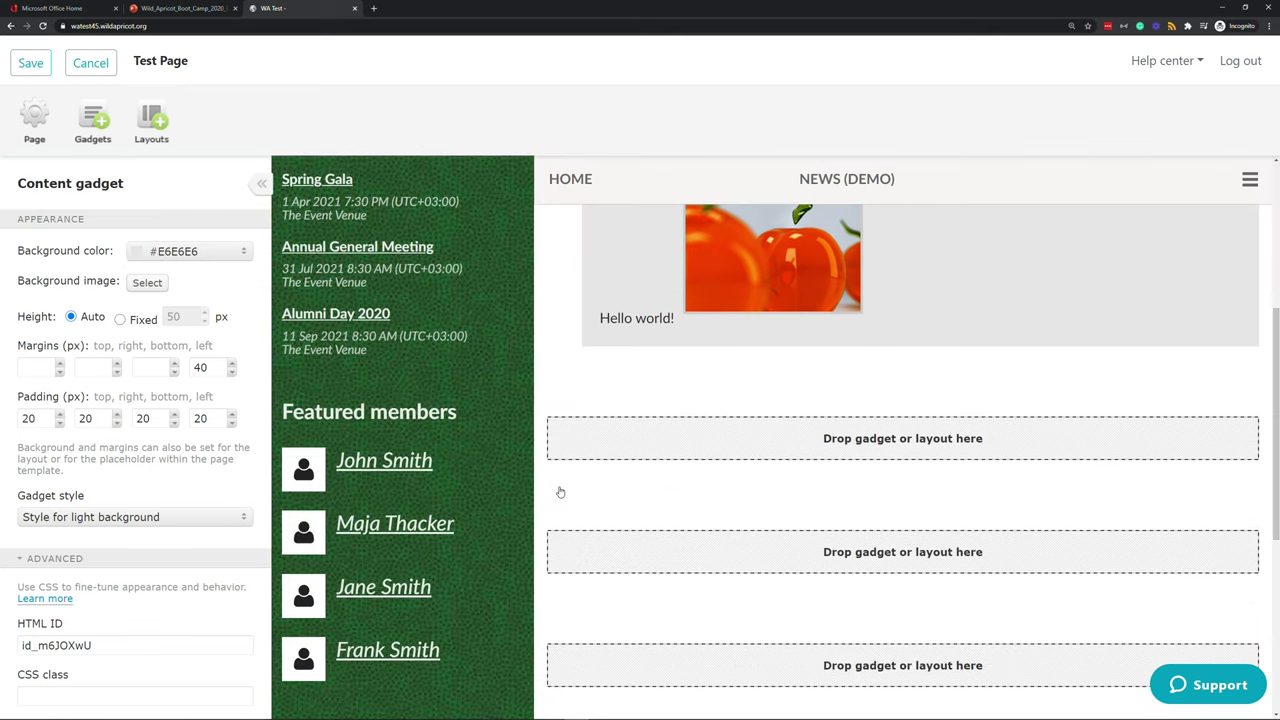
left_click(94, 130)
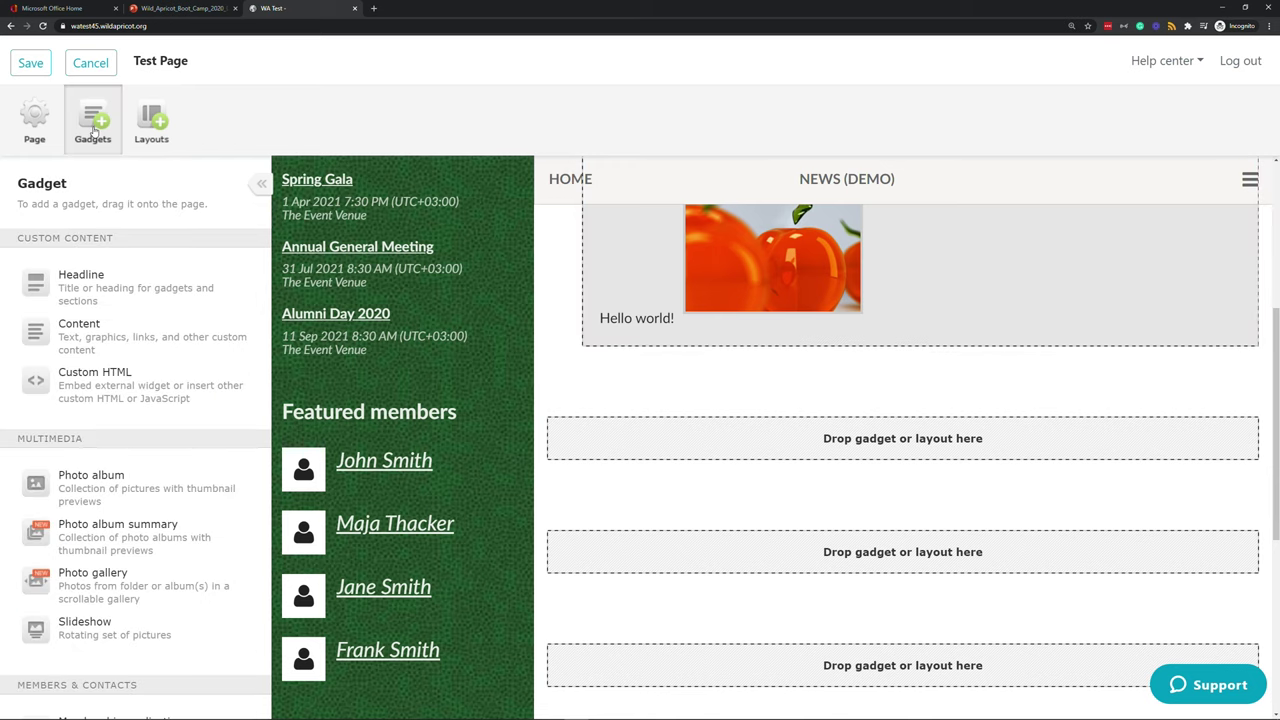
scroll(60, 440, "down", 3)
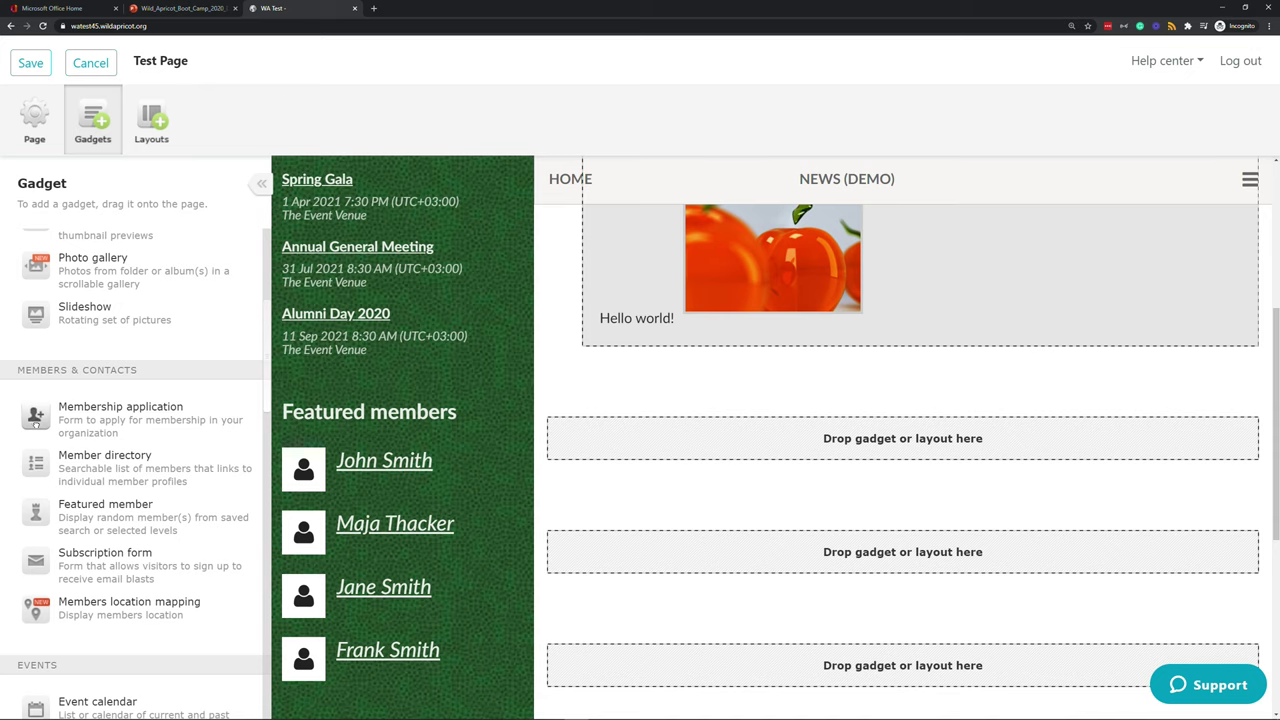
left_click_drag(35, 420, 791, 343)
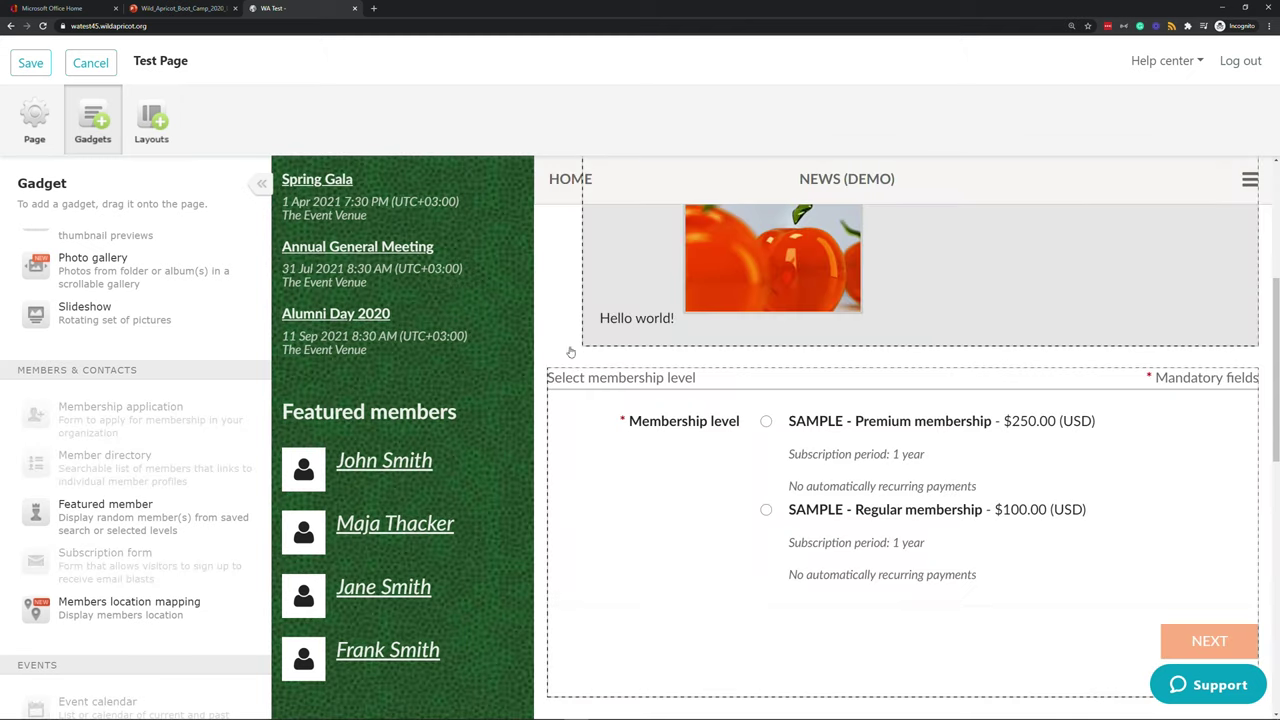
Step: Set the Membership application gadget's level order to Manual (drag and drop) and move the Regular level above the Premium level
left_click(643, 485)
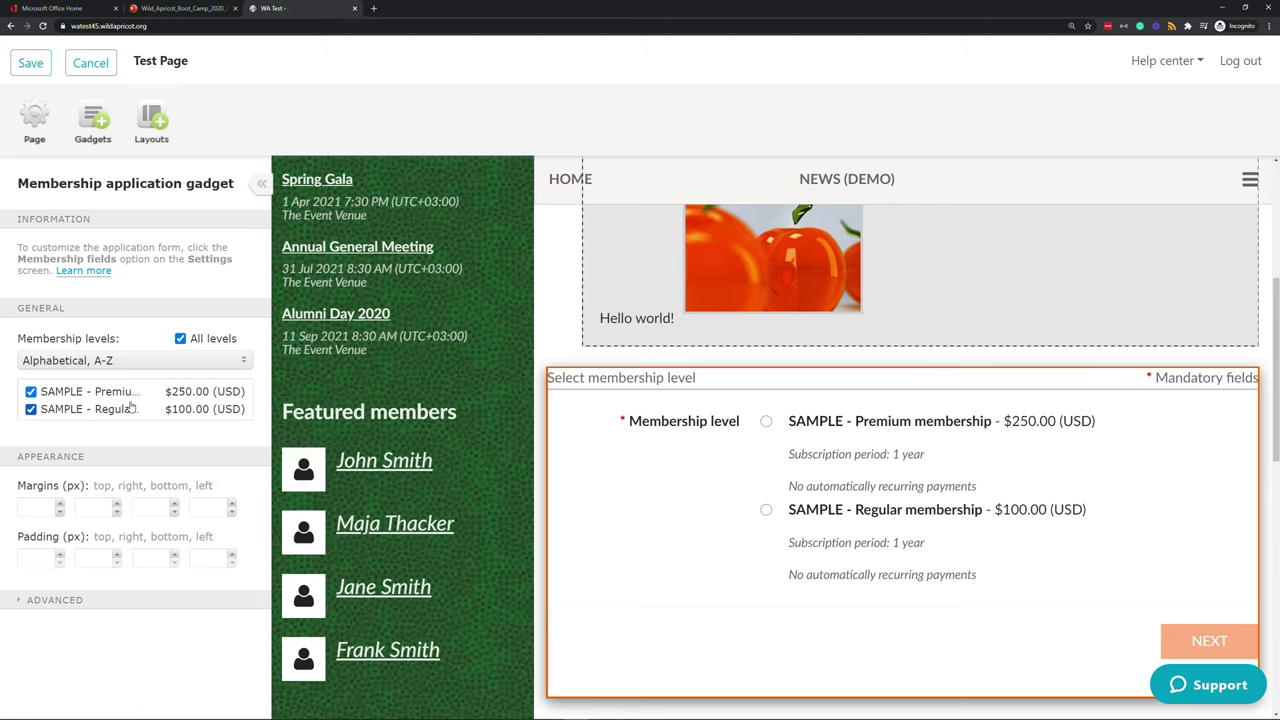
left_click(160, 362)
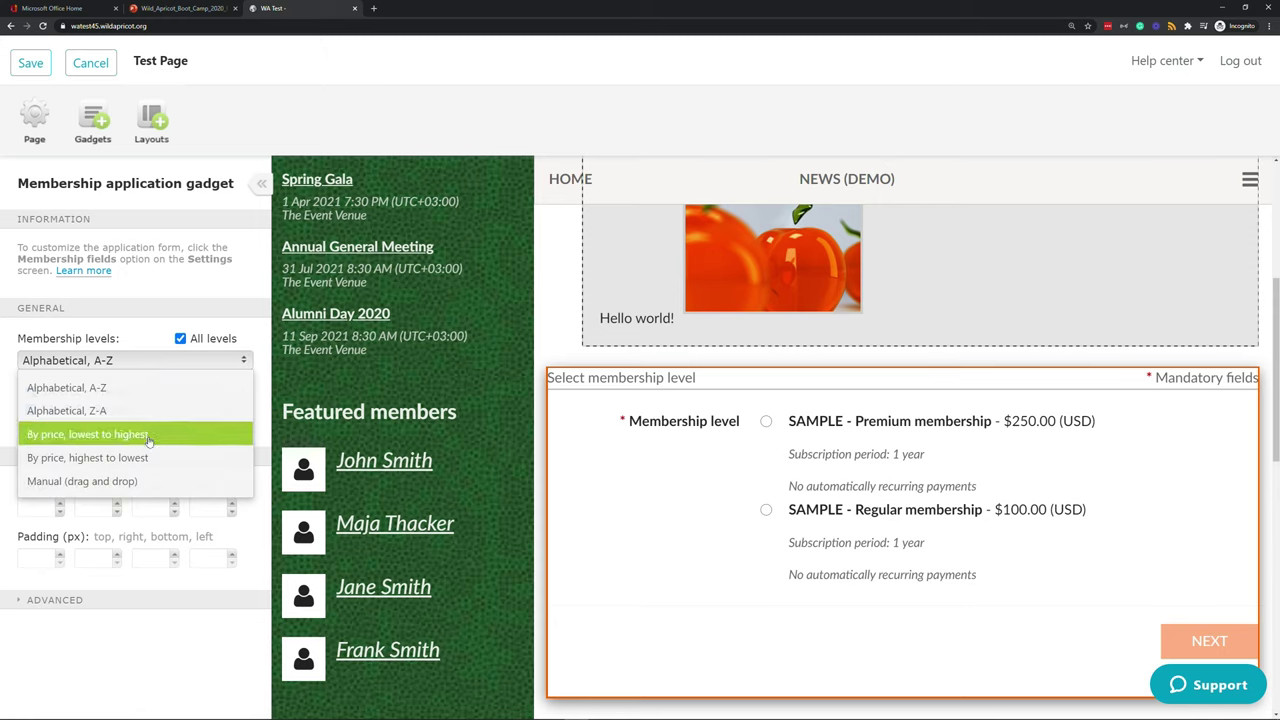
left_click(150, 485)
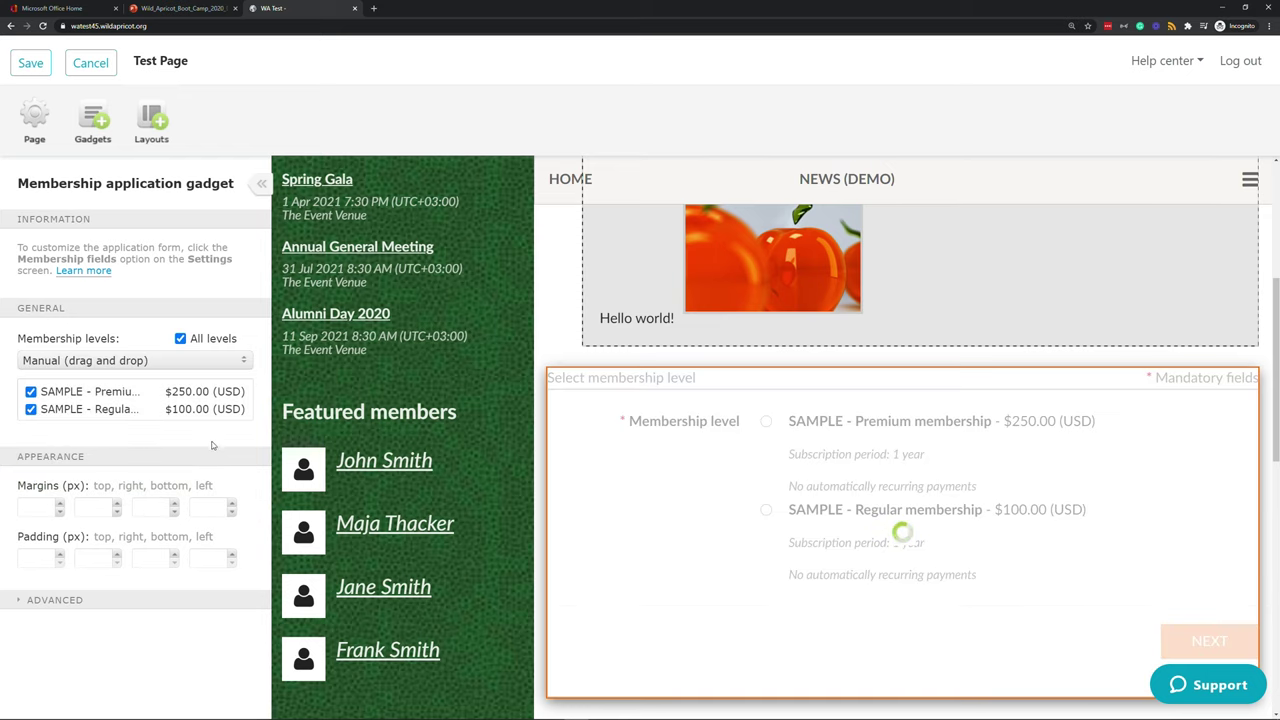
left_click_drag(82, 410, 86, 393)
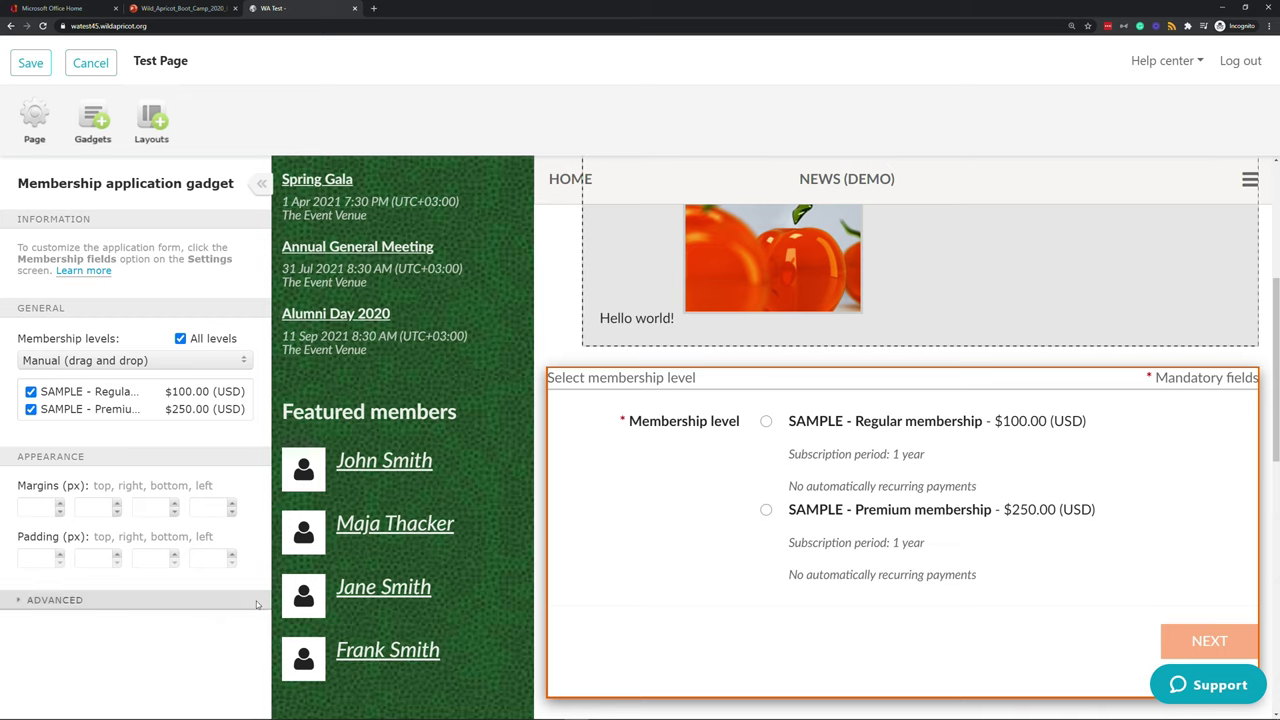
Step: Delete the Membership application gadget and add an Event calendar gadget below the Content gadget
mouse_move(1208, 385)
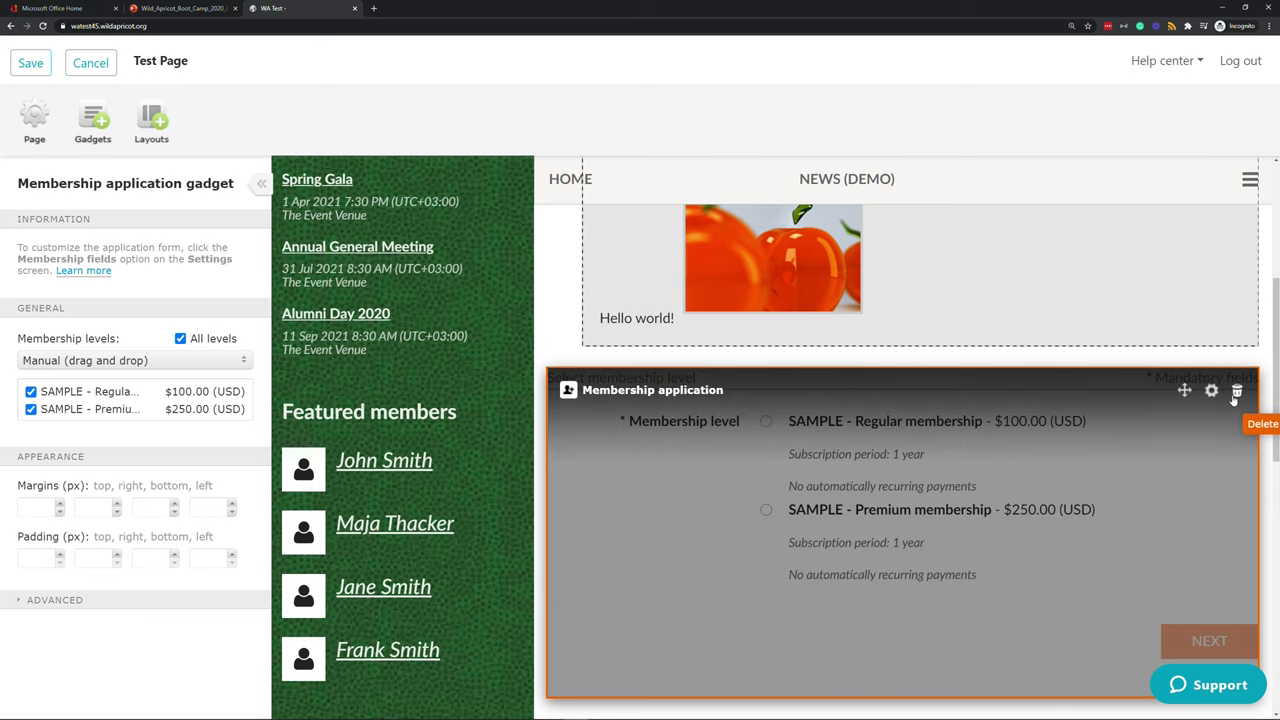
left_click(1236, 393)
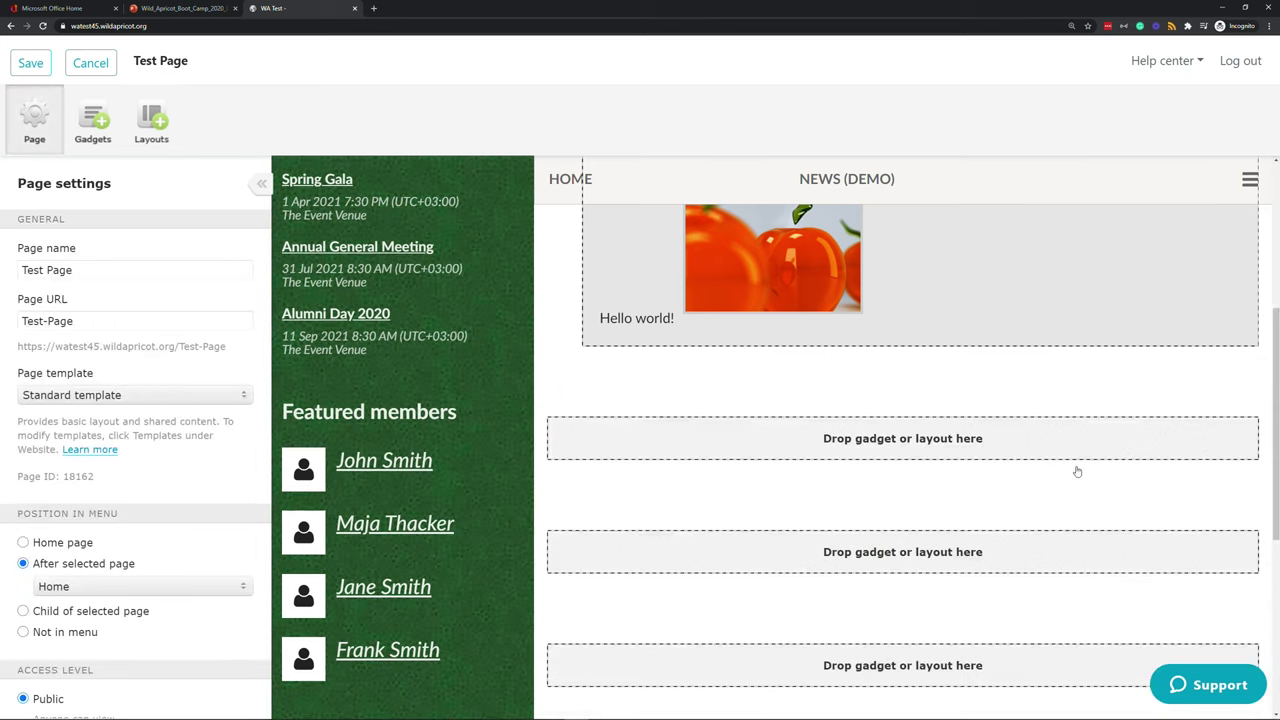
left_click(92, 120)
scroll(158, 459, "down", 2)
scroll(158, 459, "down", 5)
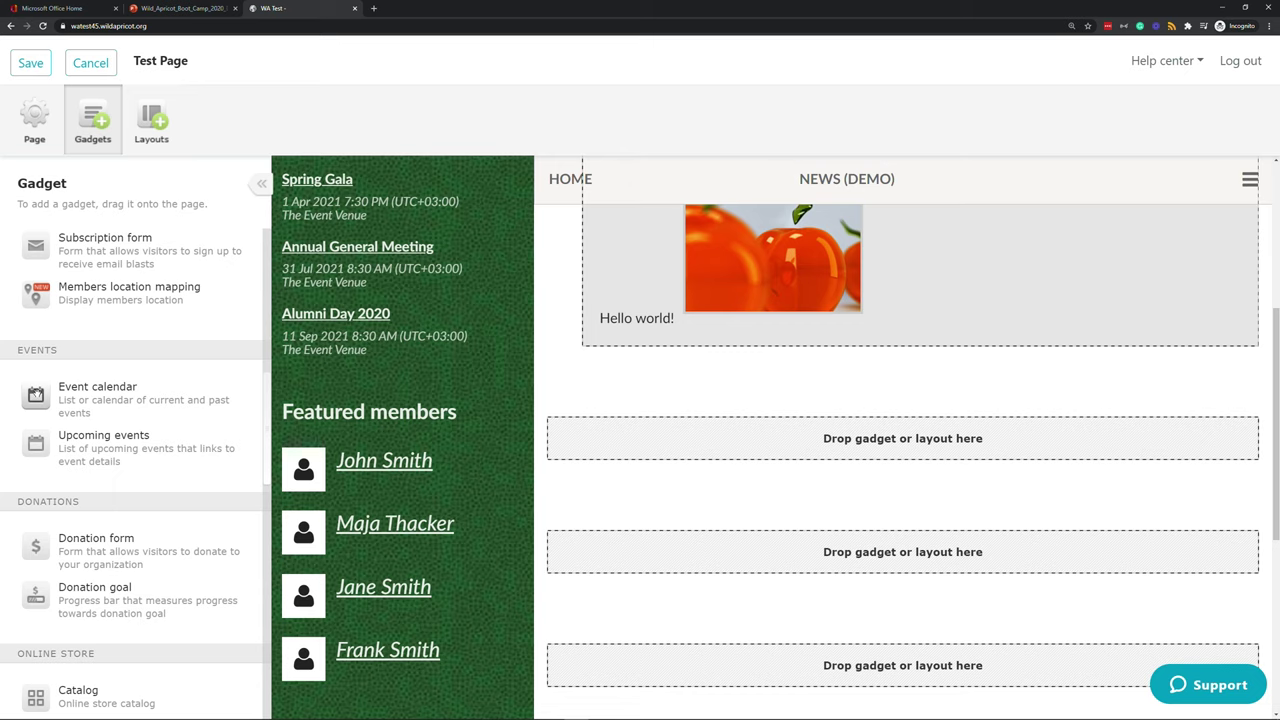
left_click_drag(36, 442, 903, 438)
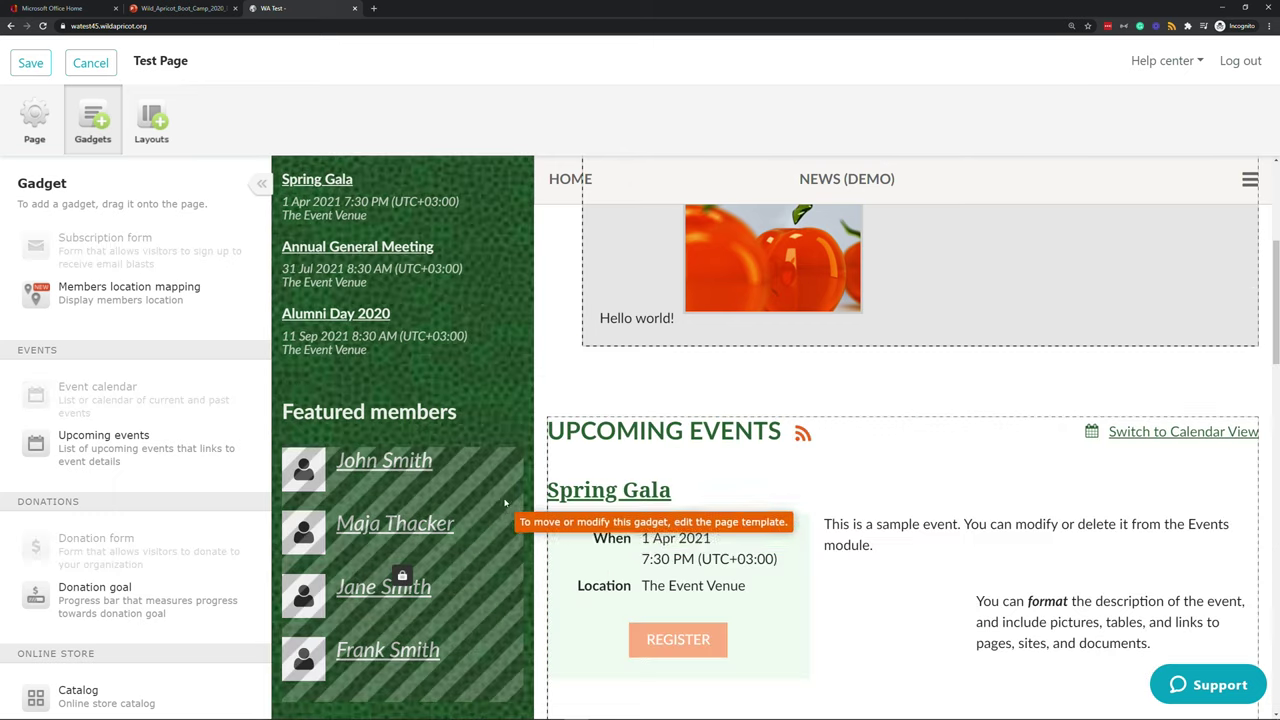
Step: Open the Event calendar gadget's settings, exclude the uncategorized tag from its event filter and include it again
scroll(800, 385, "down", 2)
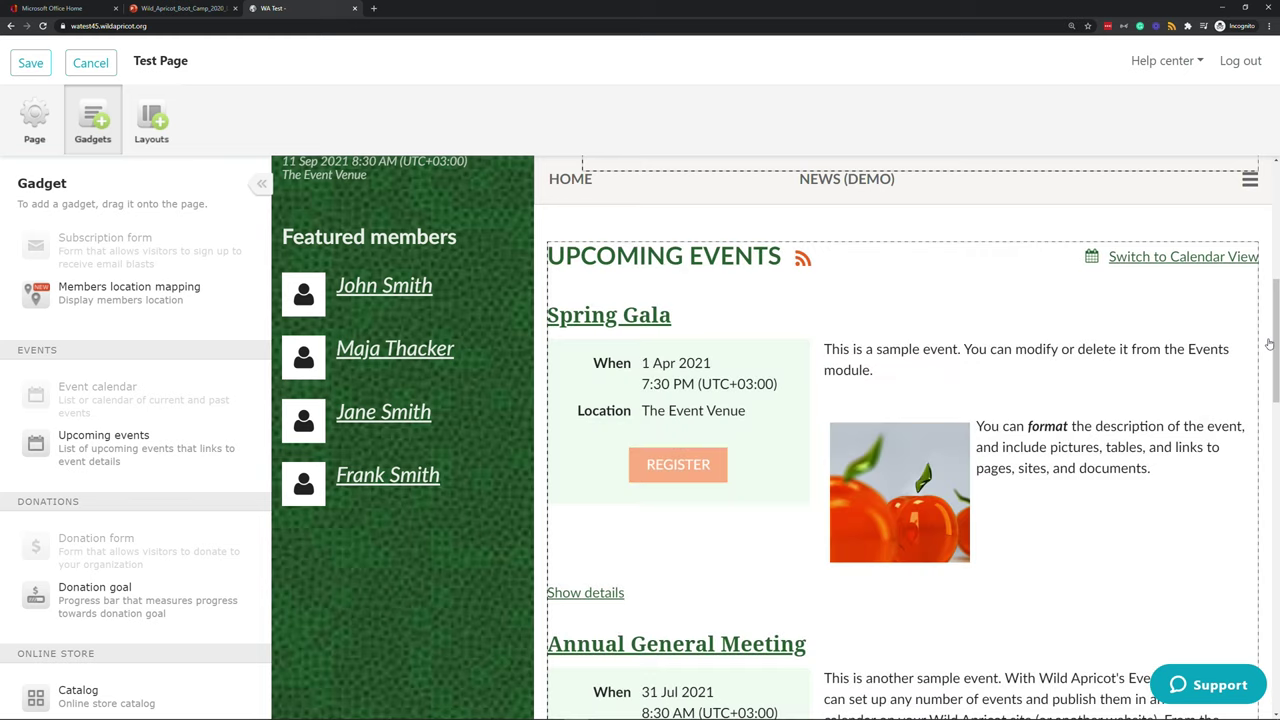
mouse_move(1275, 343)
left_mouse_down()
mouse_move(1275, 438)
mouse_move(1262, 327)
mouse_move(1275, 330)
left_mouse_up()
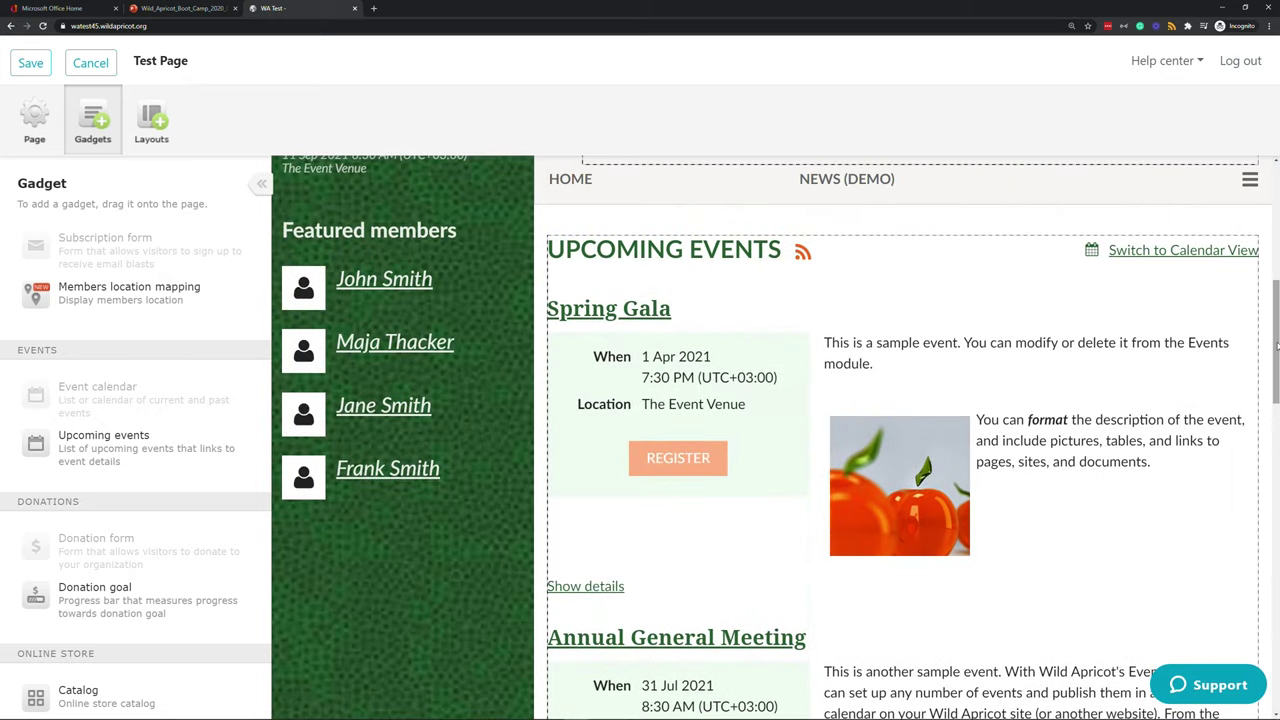
mouse_move(1011, 357)
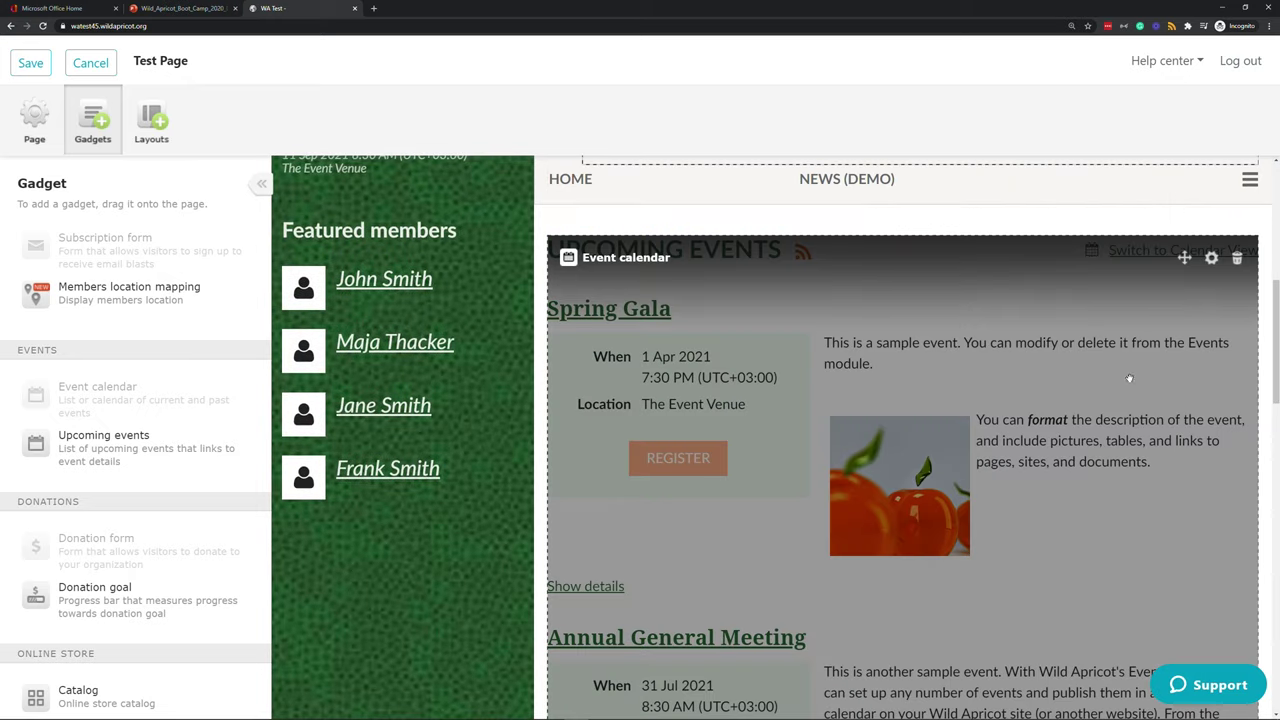
left_click(1211, 260)
scroll(127, 263, "up", 2)
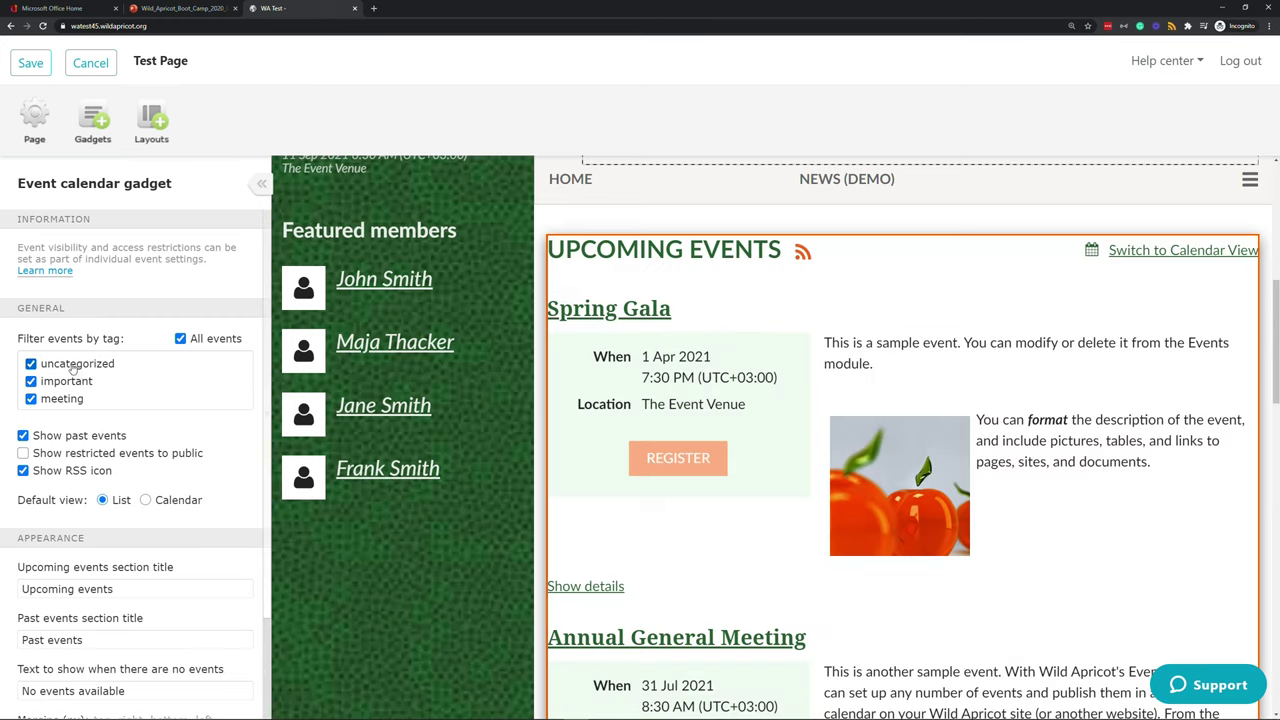
left_click(31, 364)
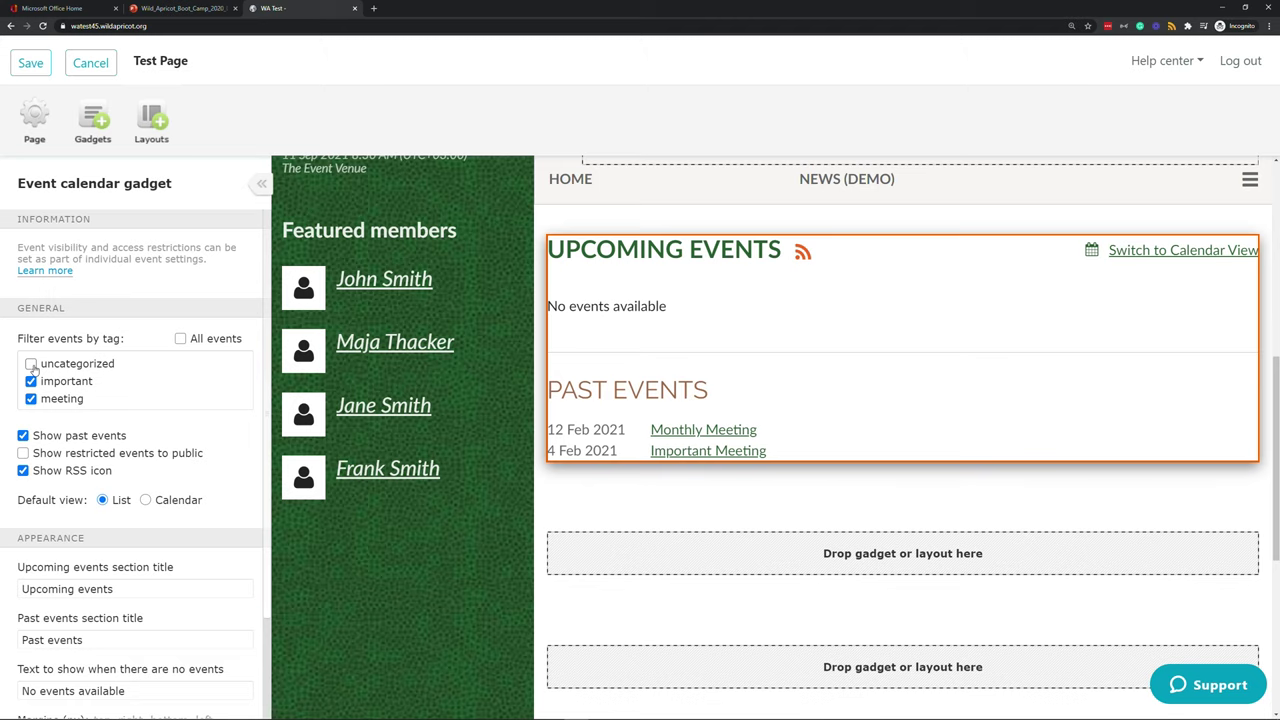
left_click(31, 364)
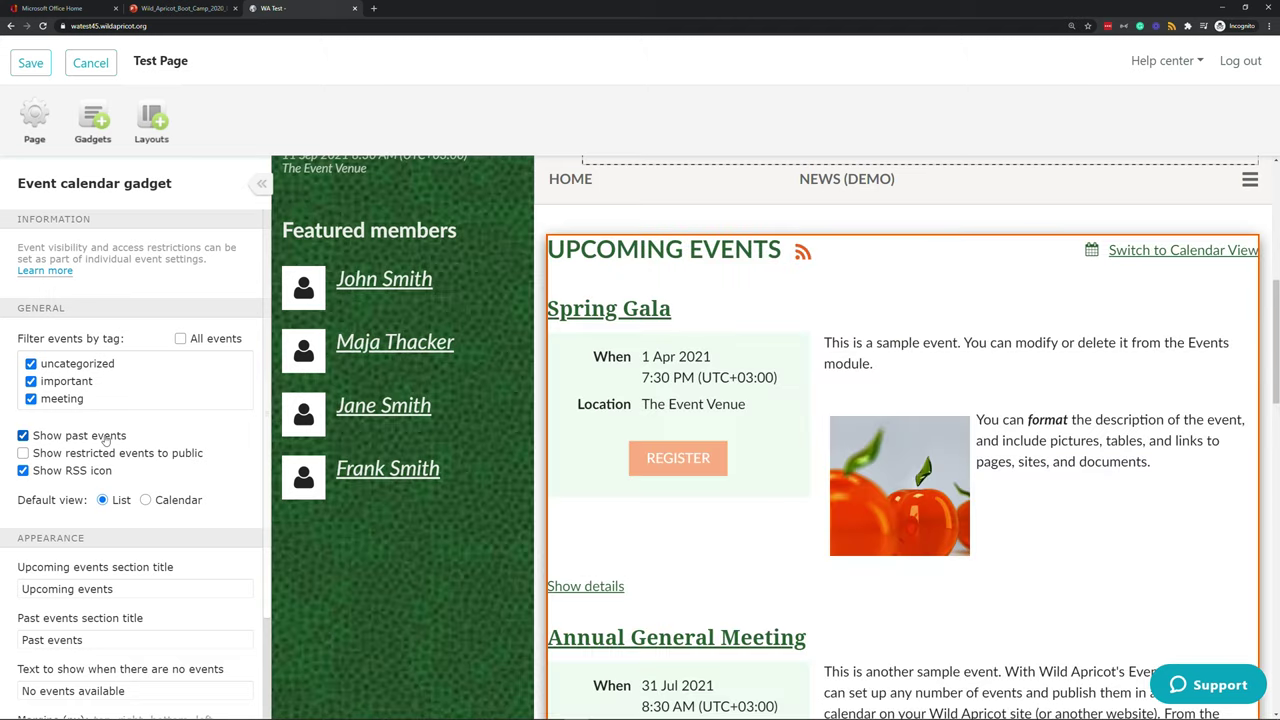
Step: Set the Event calendar gadget's default view to Calendar and look at the calendar scale and appearance options
scroll(660, 450, "down", 10)
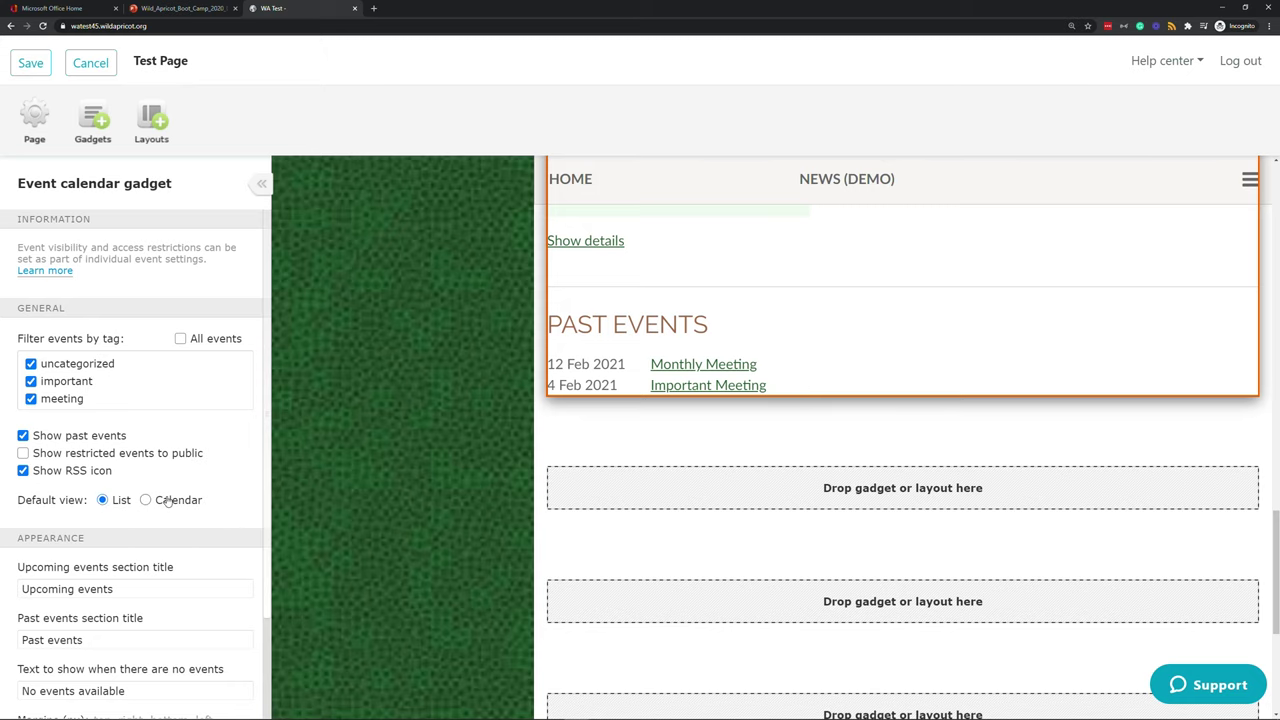
scroll(740, 458, "up", 5)
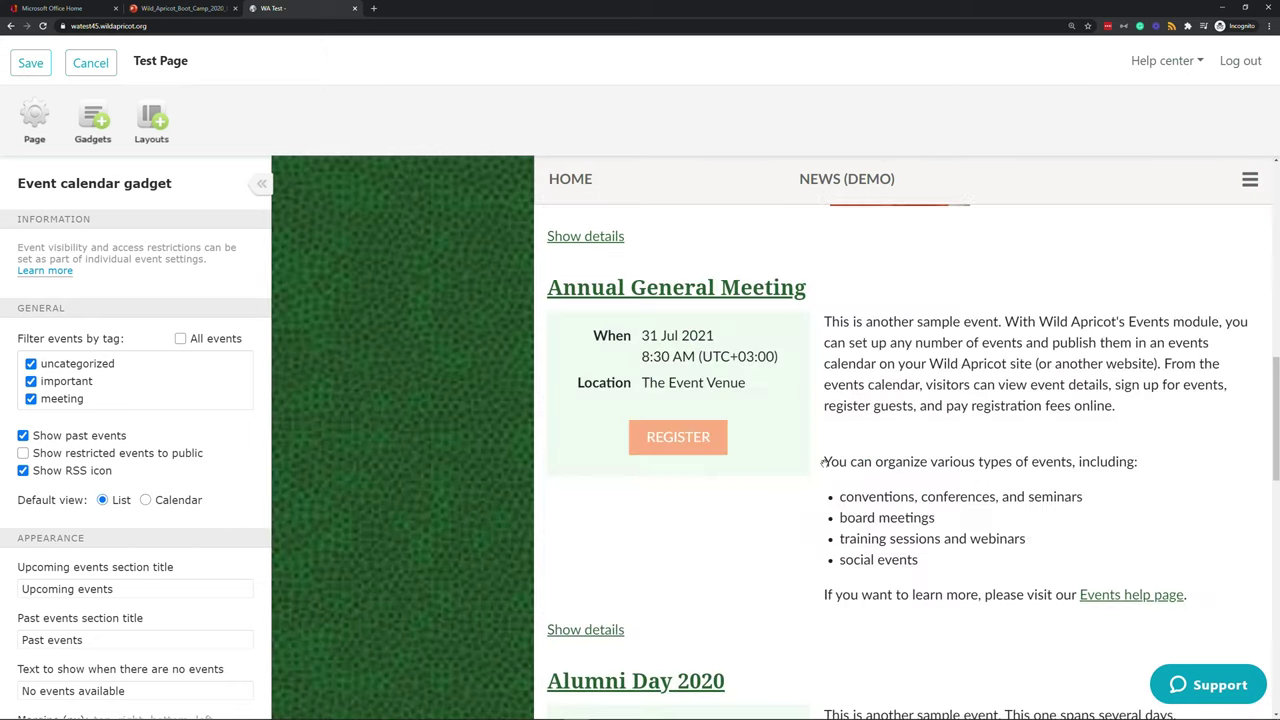
scroll(822, 461, "up", 5)
left_click(145, 500)
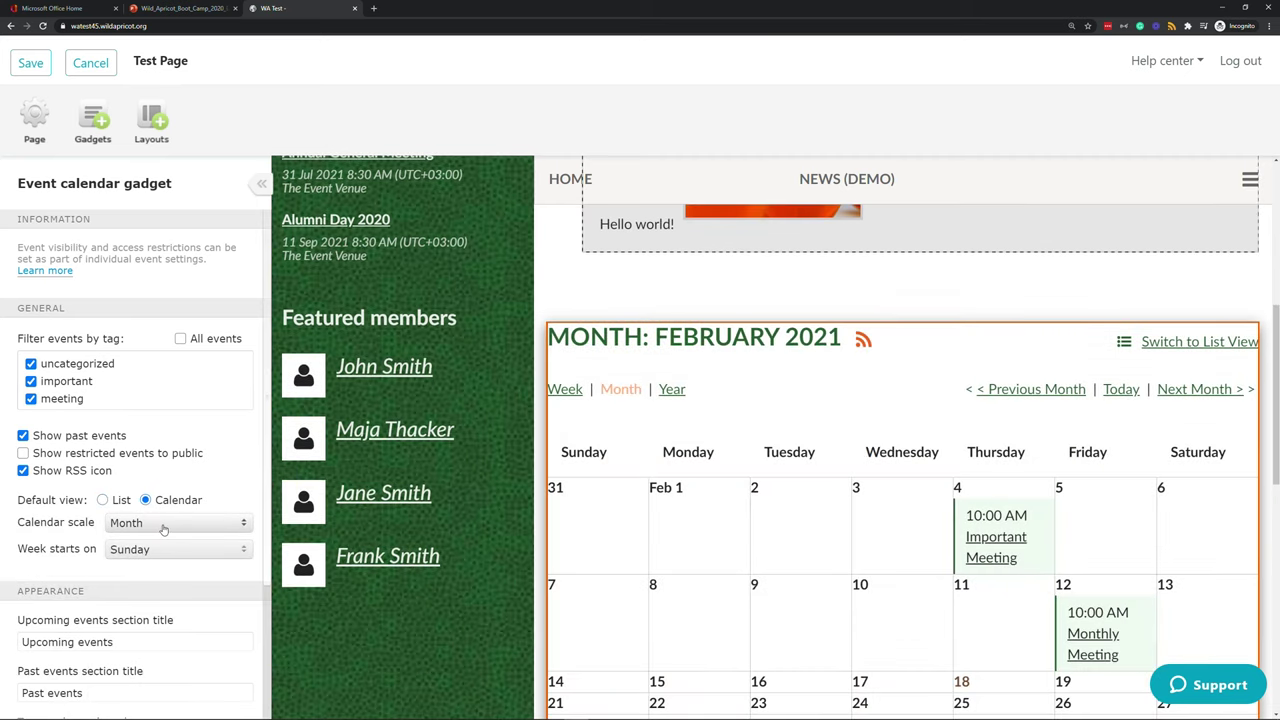
left_click(163, 526)
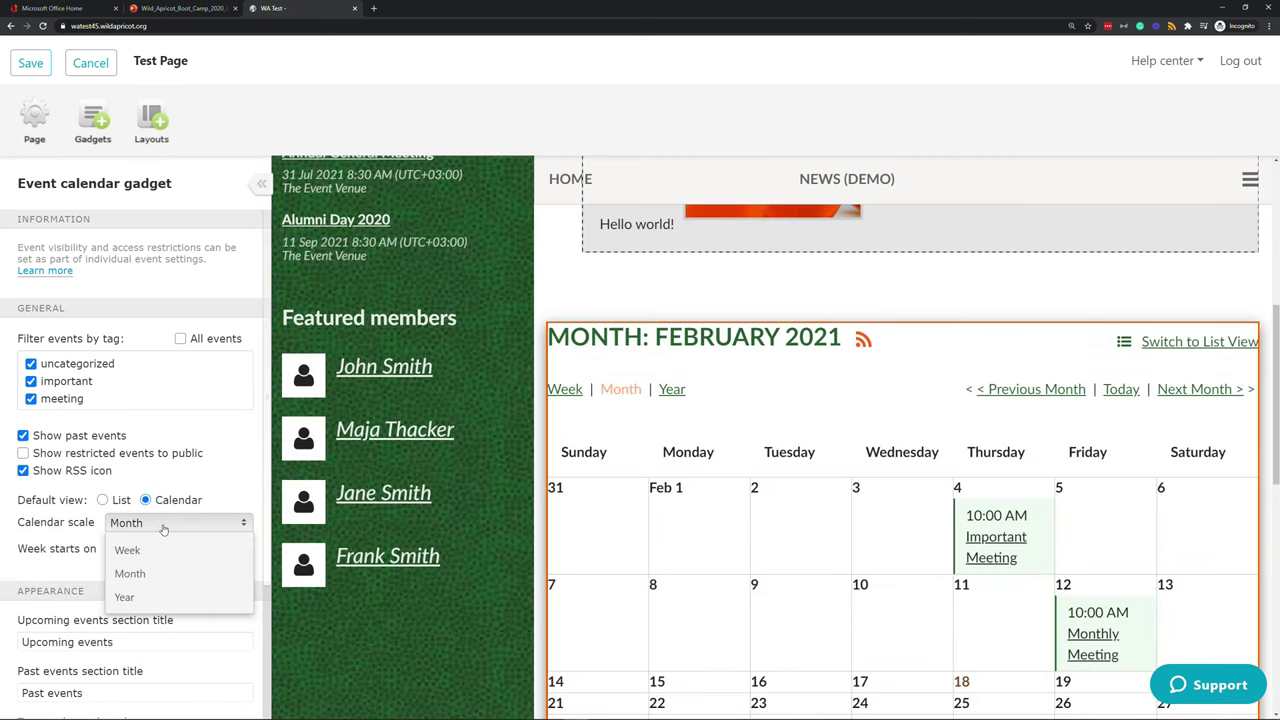
left_click(163, 527)
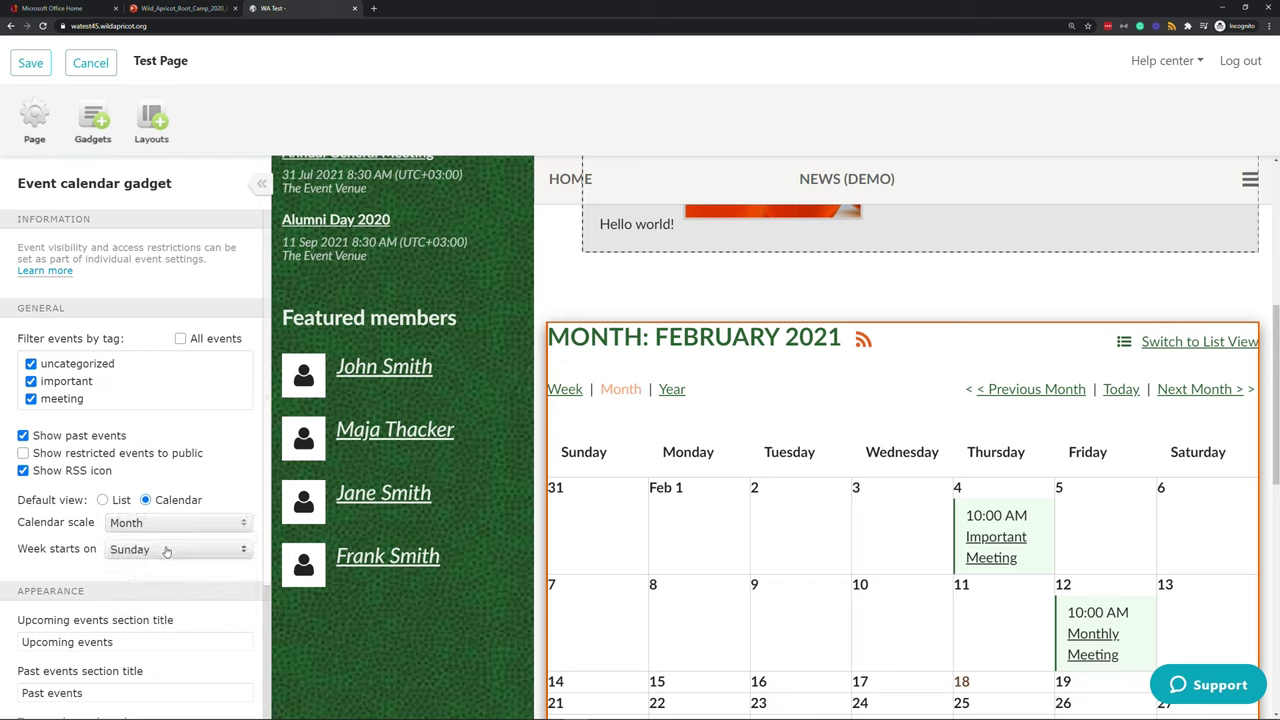
scroll(170, 549, "down", 2)
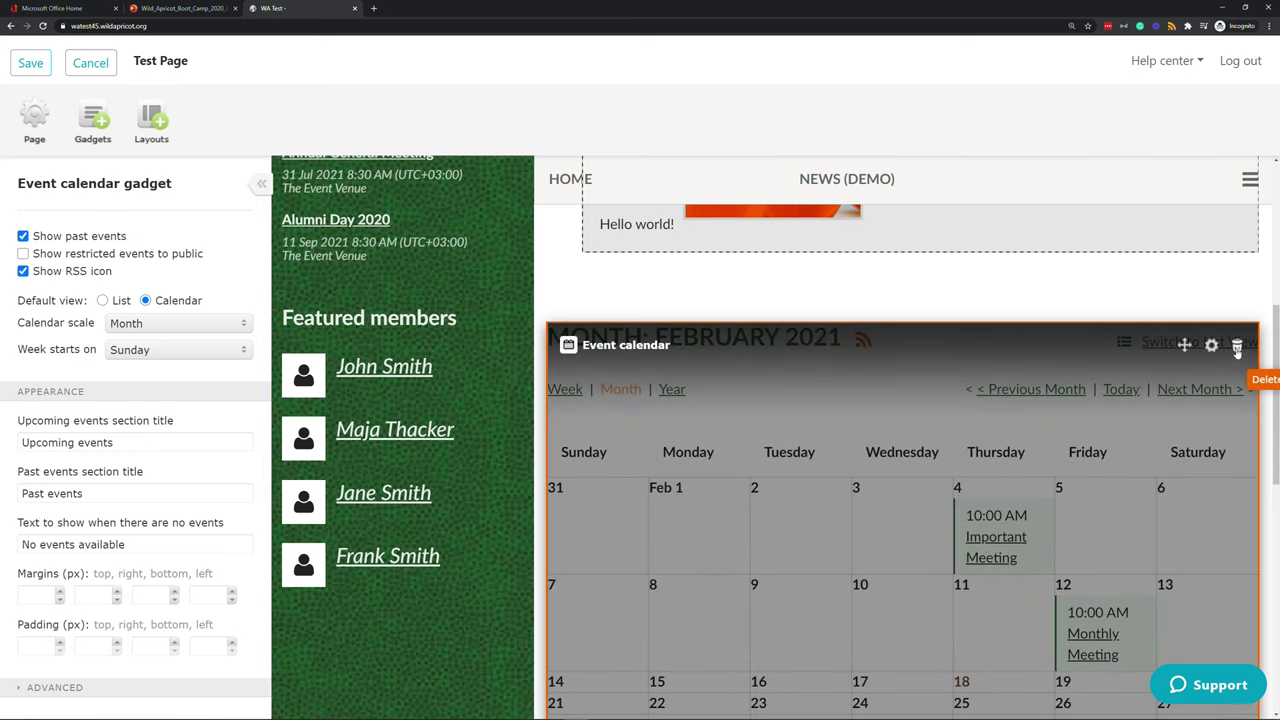
Step: Delete the Event calendar gadget and add a Member directory gadget below the Content gadget
left_click(1236, 345)
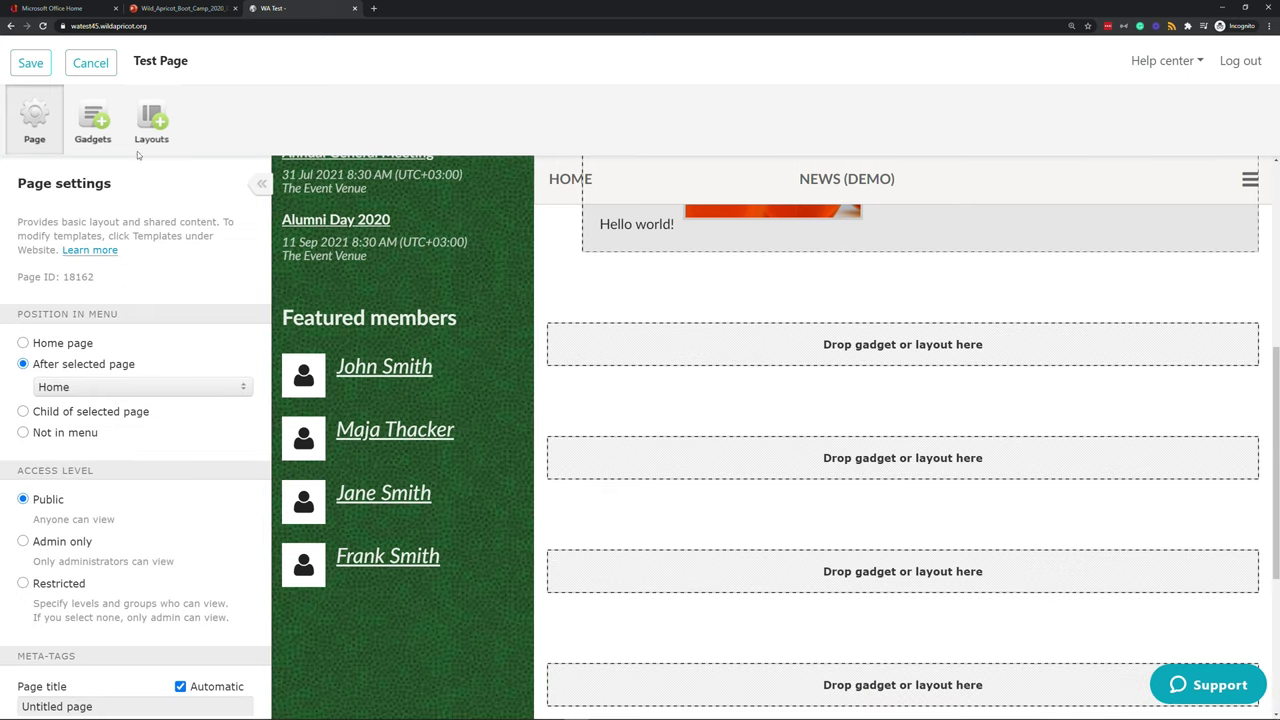
left_click(110, 128)
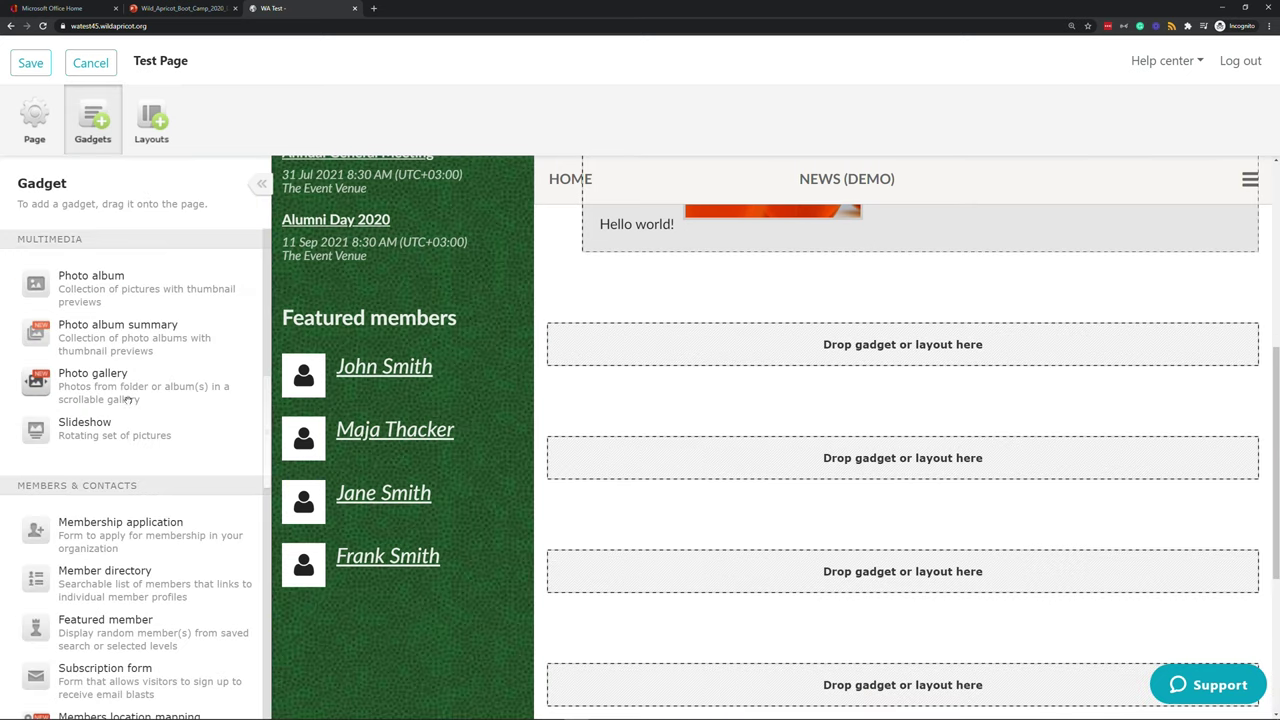
scroll(127, 399, "down", 2)
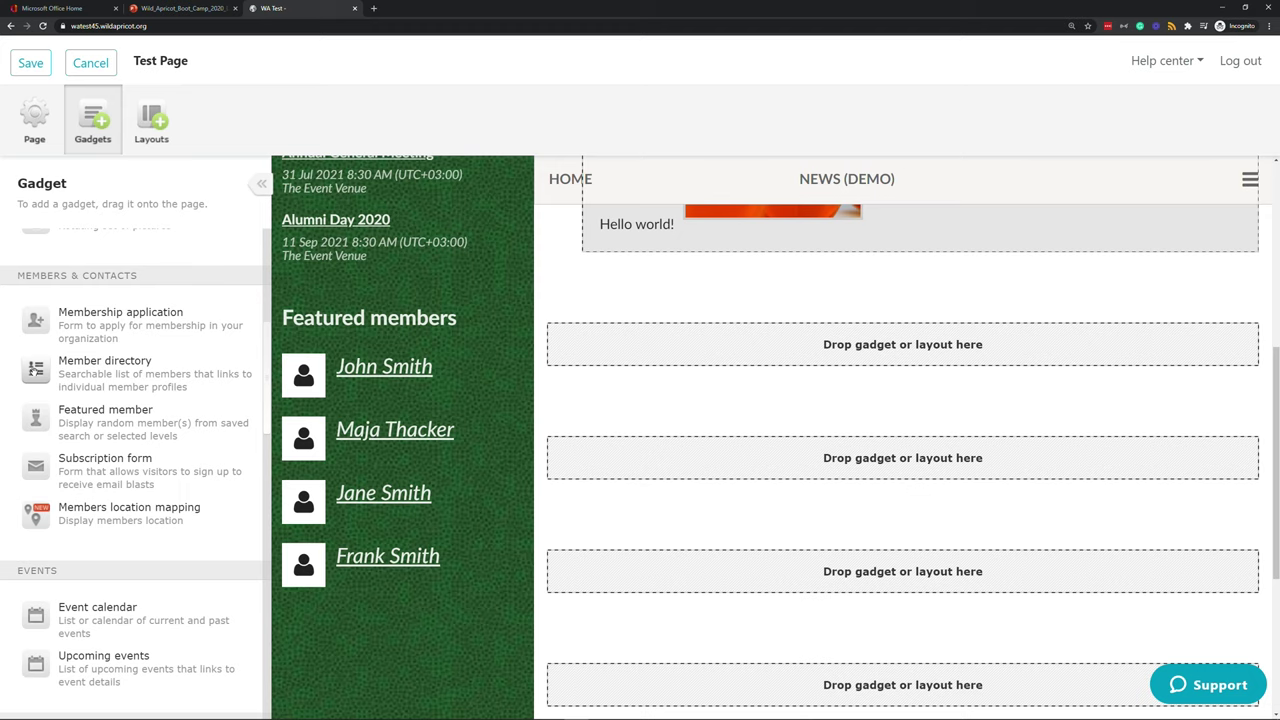
left_click_drag(35, 370, 857, 335)
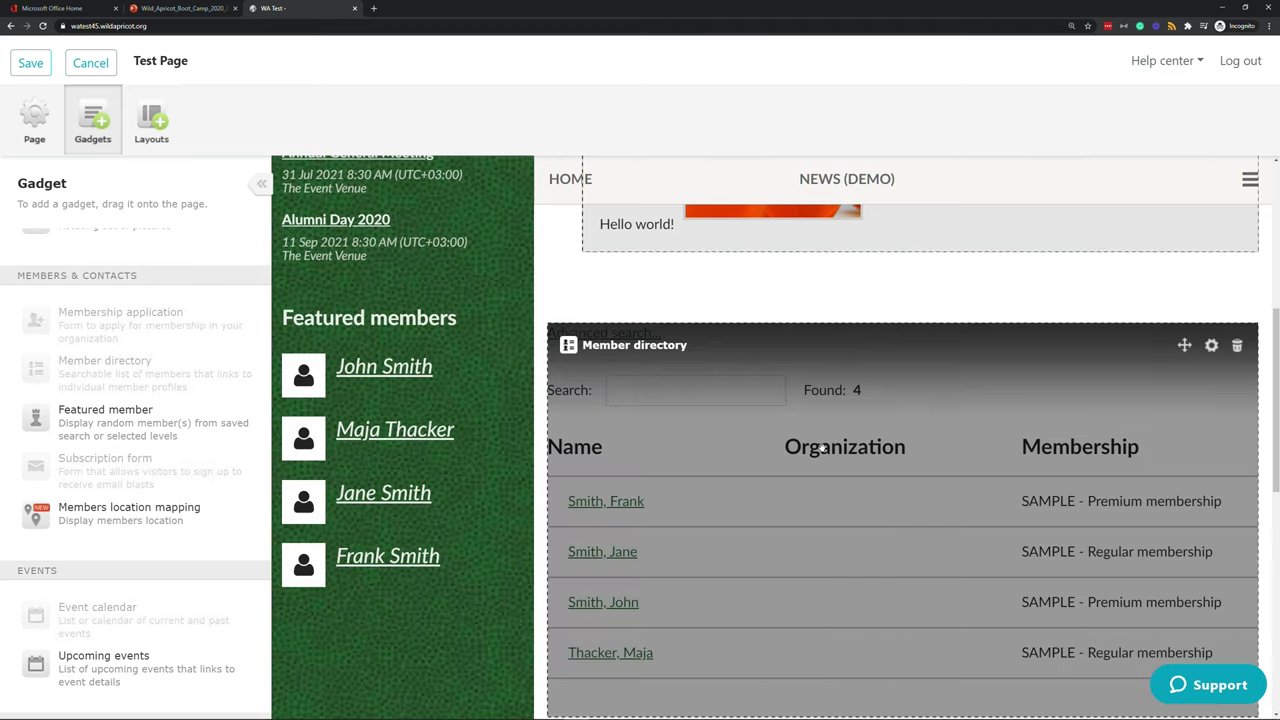
Step: Open the Member directory gadget's settings and switch quick filtering and advanced search by default on and off again
scroll(820, 448, "down", 1)
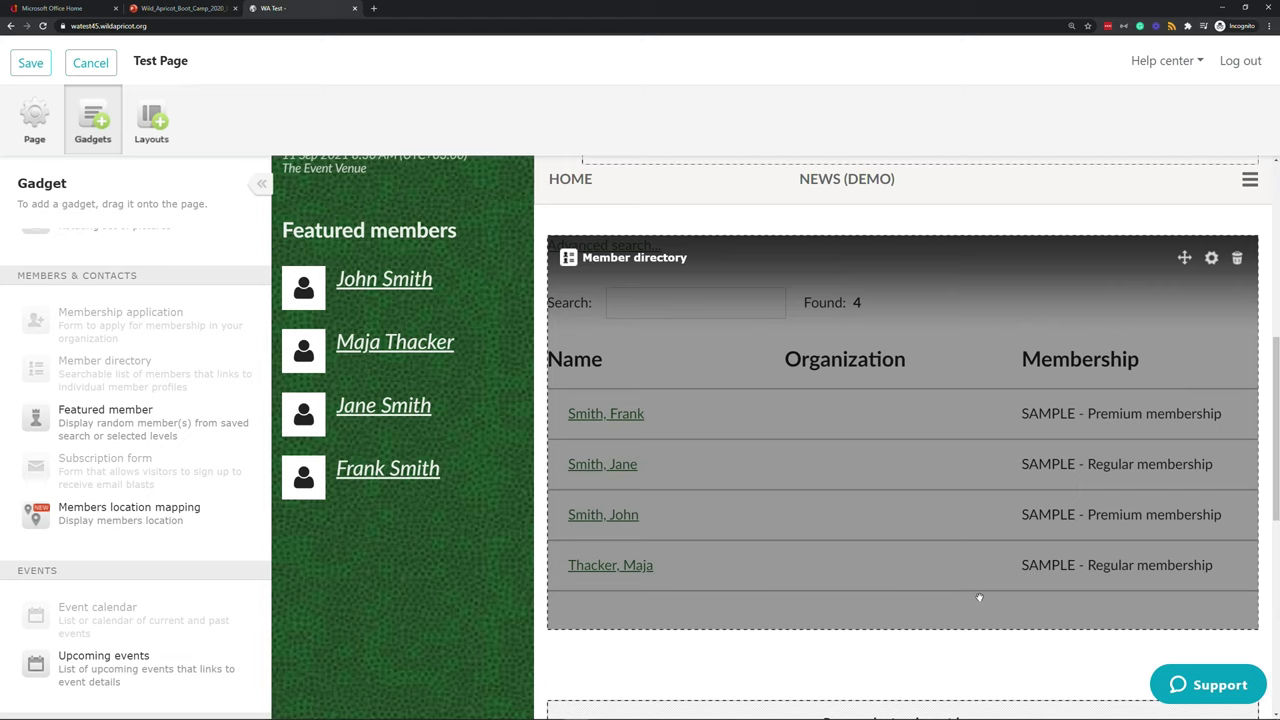
left_click(1211, 259)
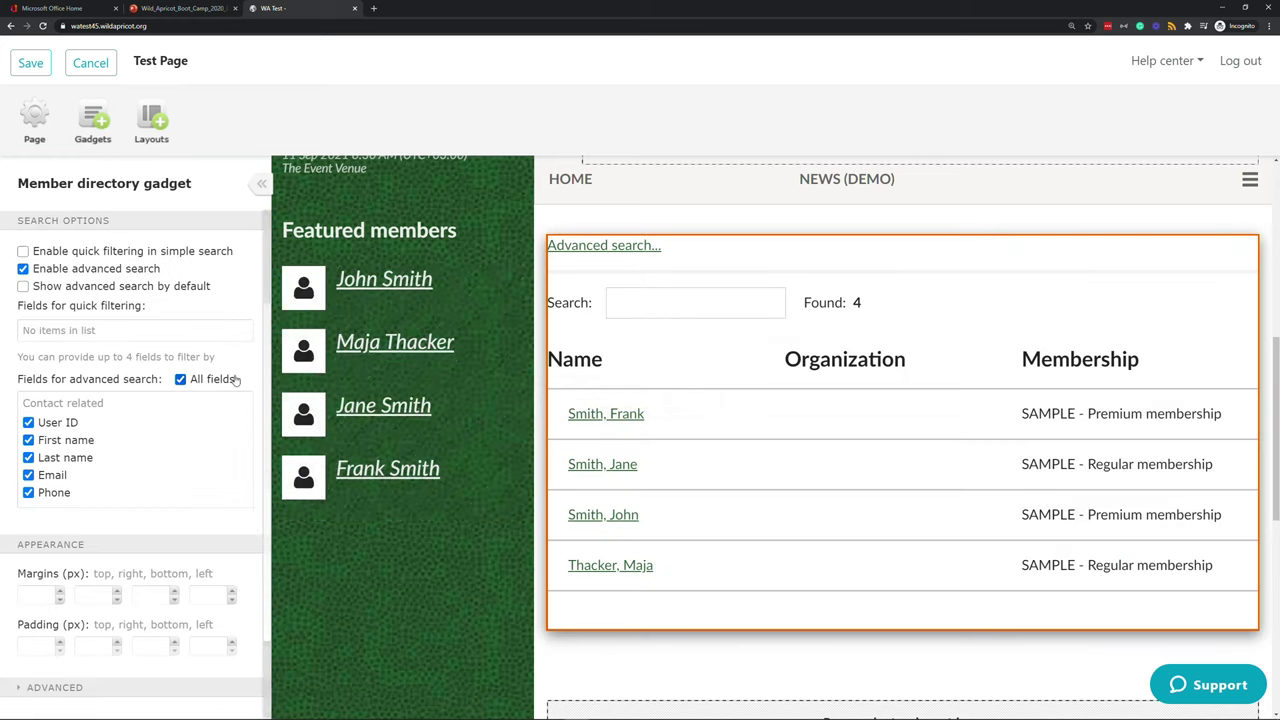
left_click(110, 253)
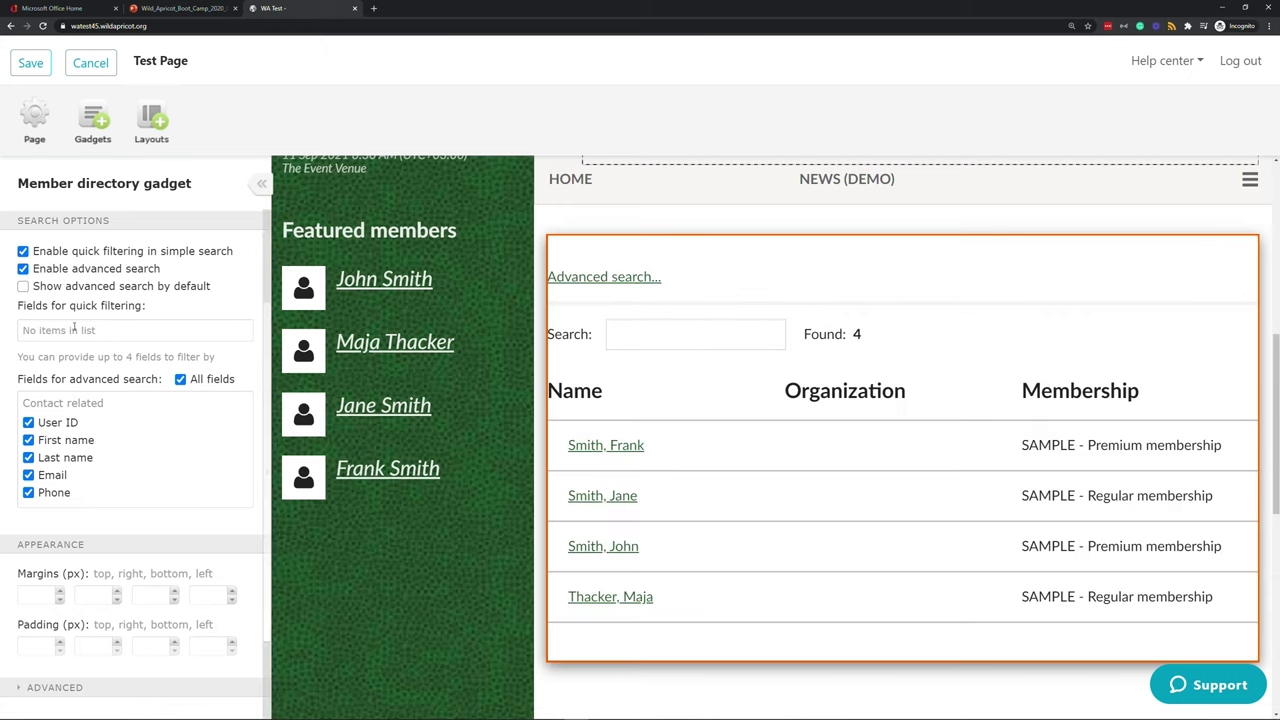
mouse_move(773, 364)
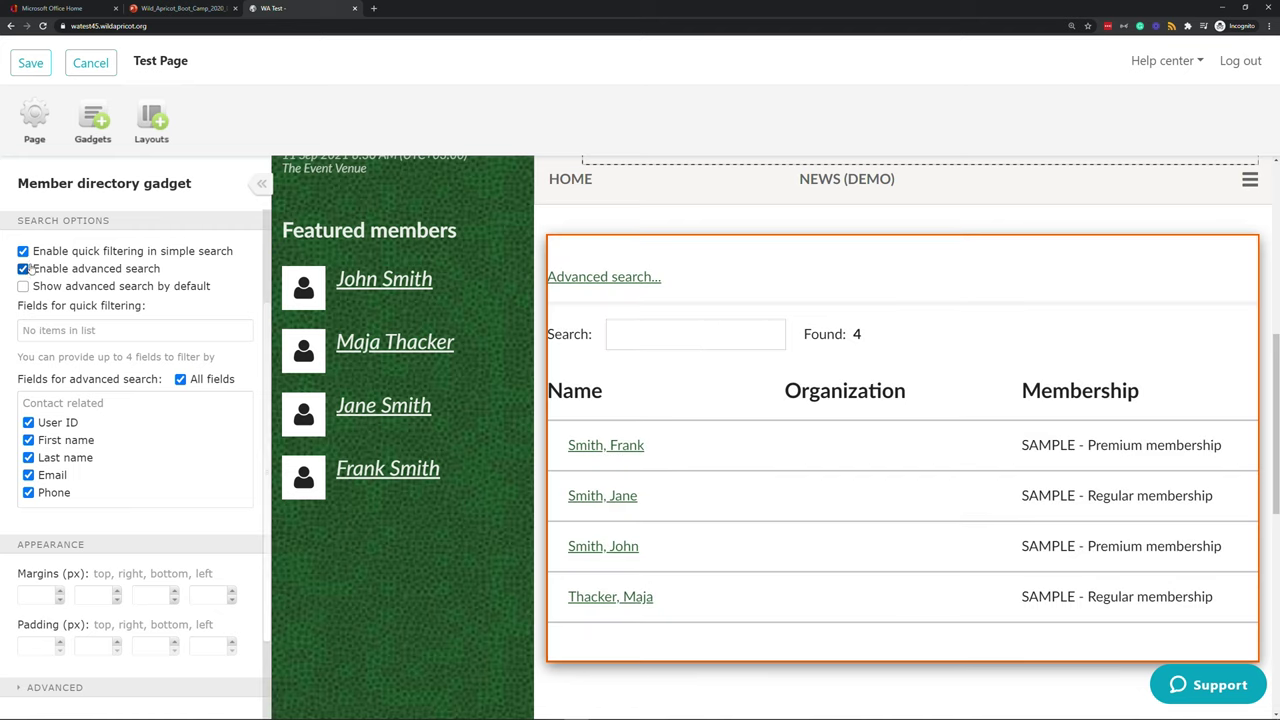
left_click(23, 251)
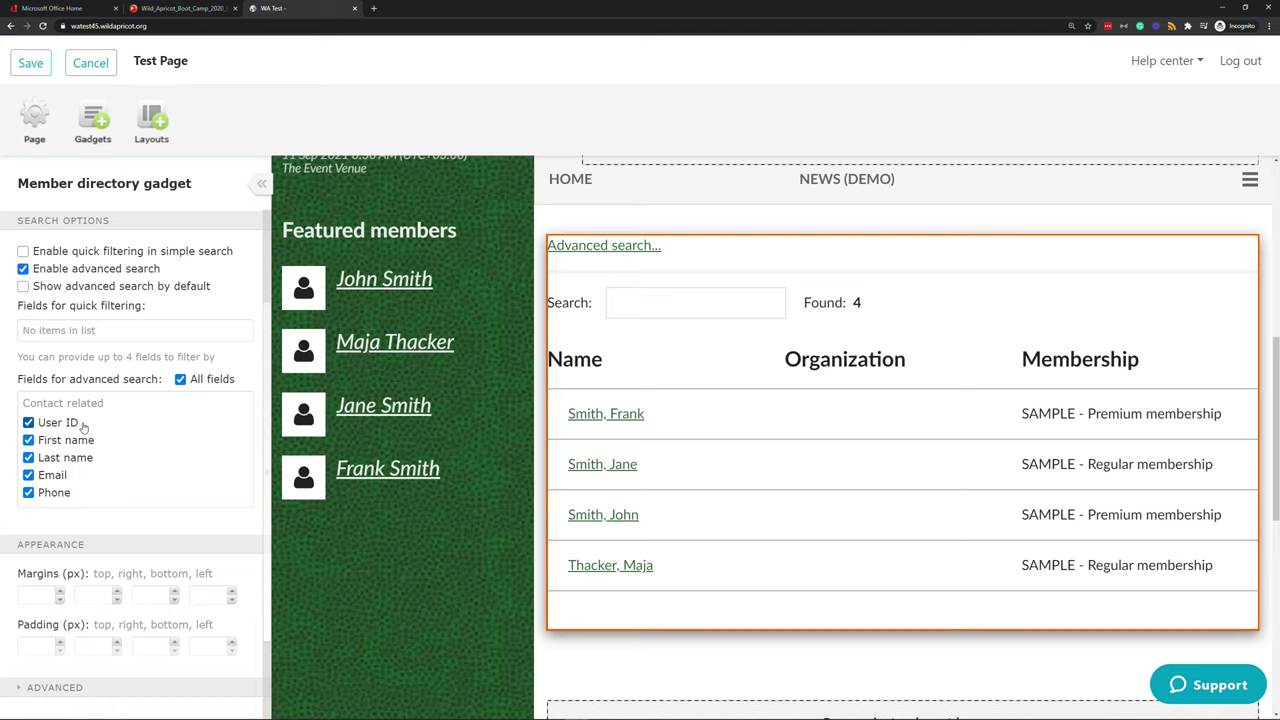
left_click(23, 287)
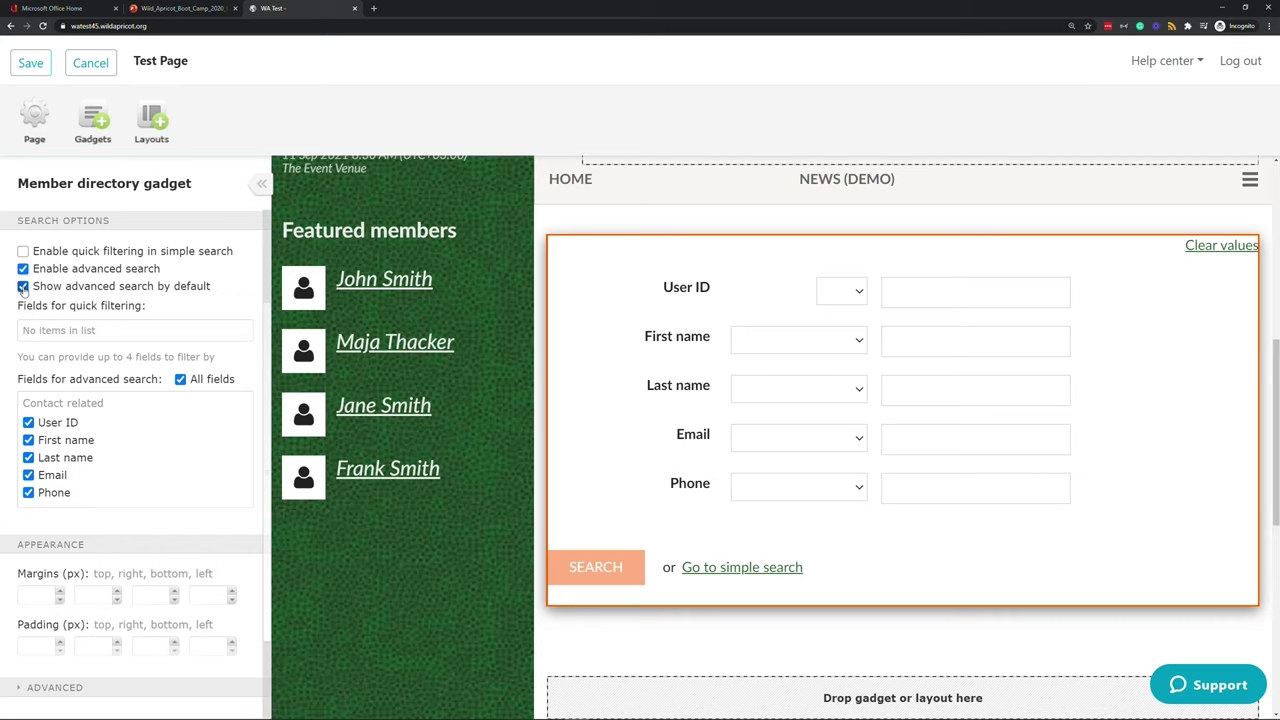
left_click(23, 287)
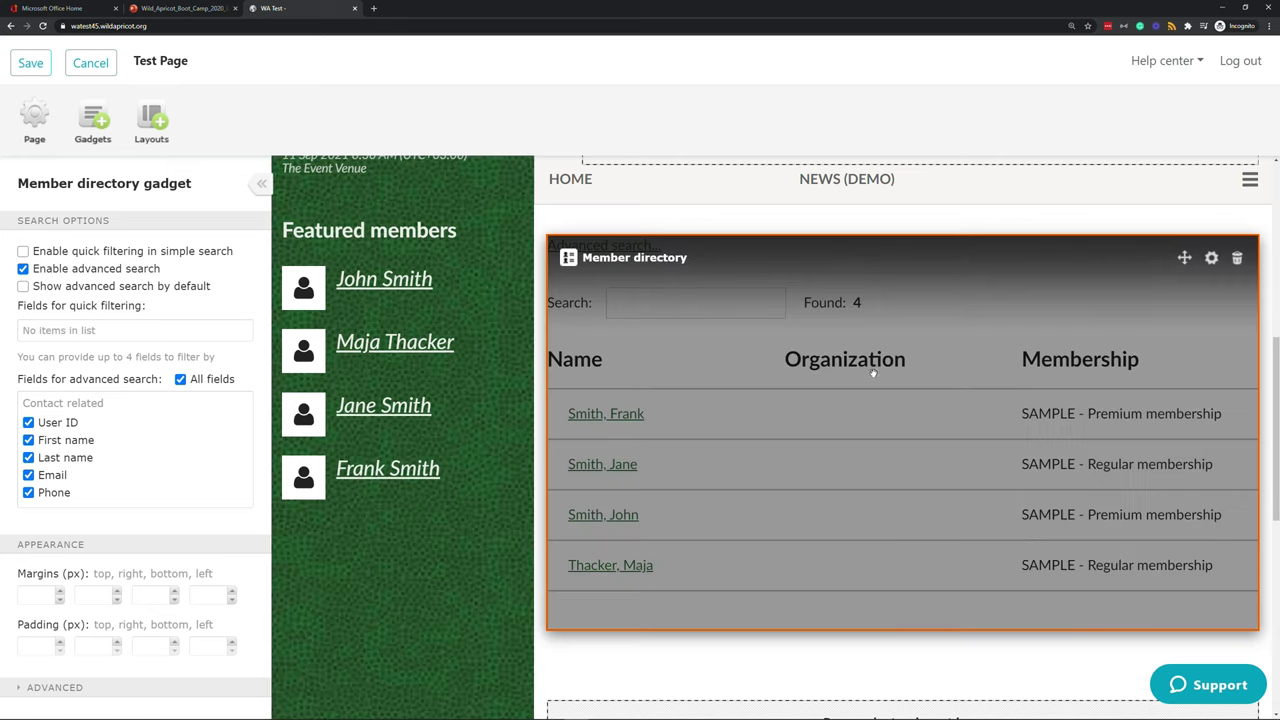
Step: Try including members from saved search, selected levels and the Board Members group, with bundle administrators only, and revert to all members without that restriction
scroll(188, 343, "up", 3)
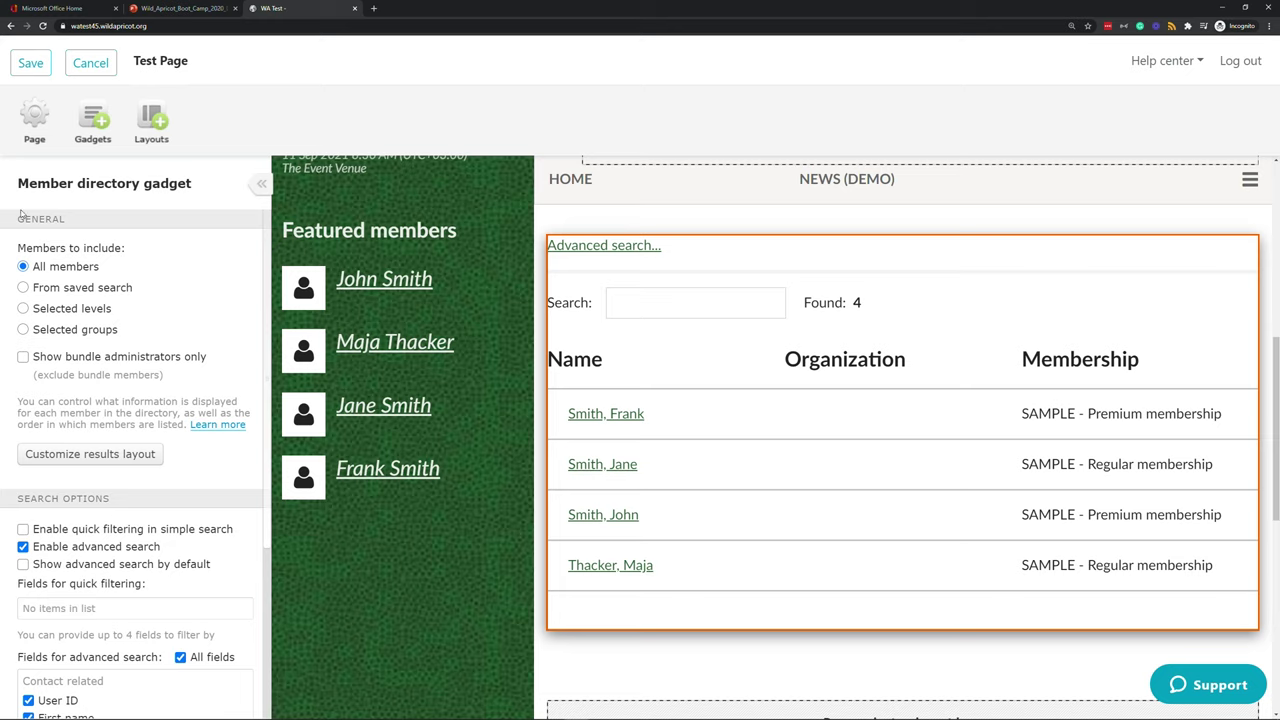
left_click(24, 289)
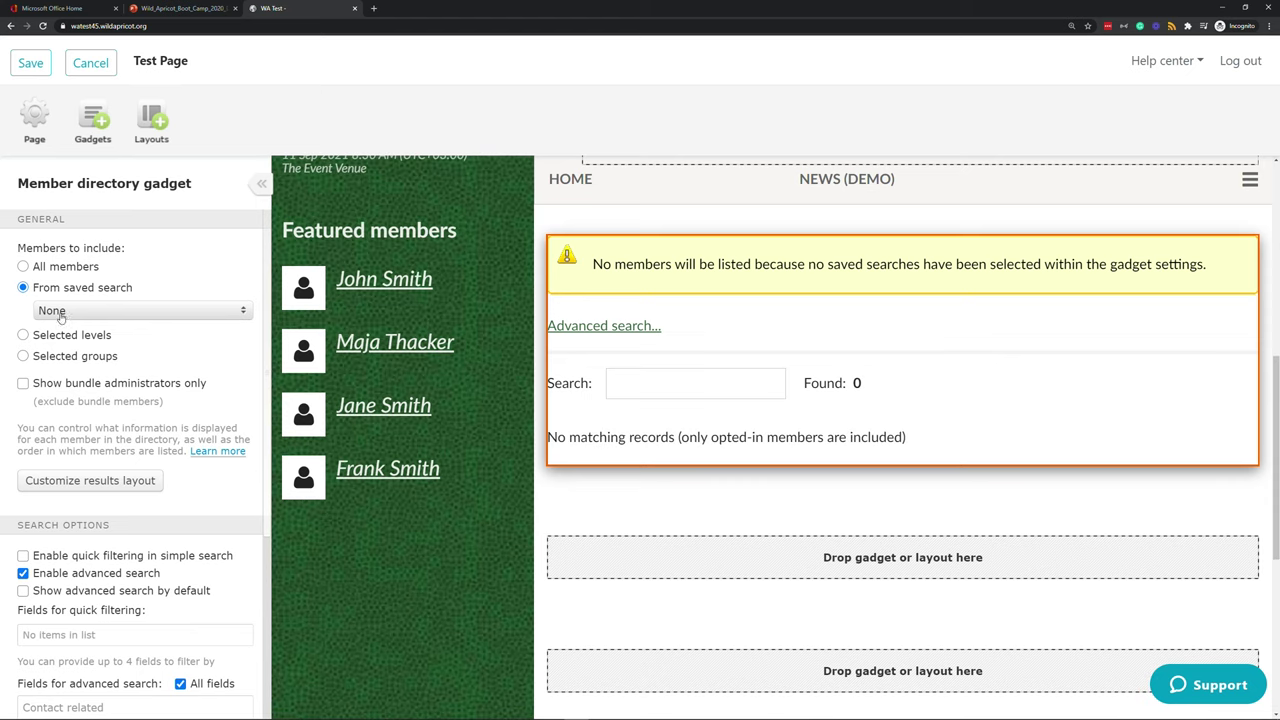
left_click(24, 335)
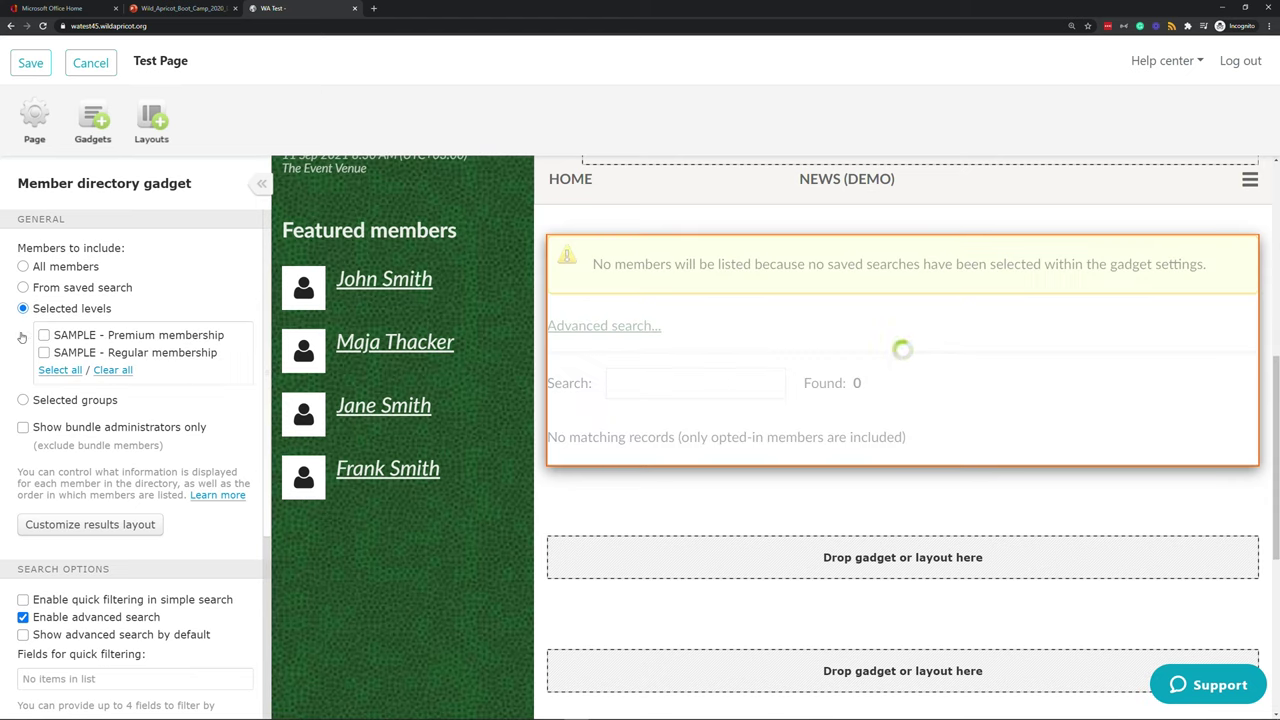
left_click(23, 401)
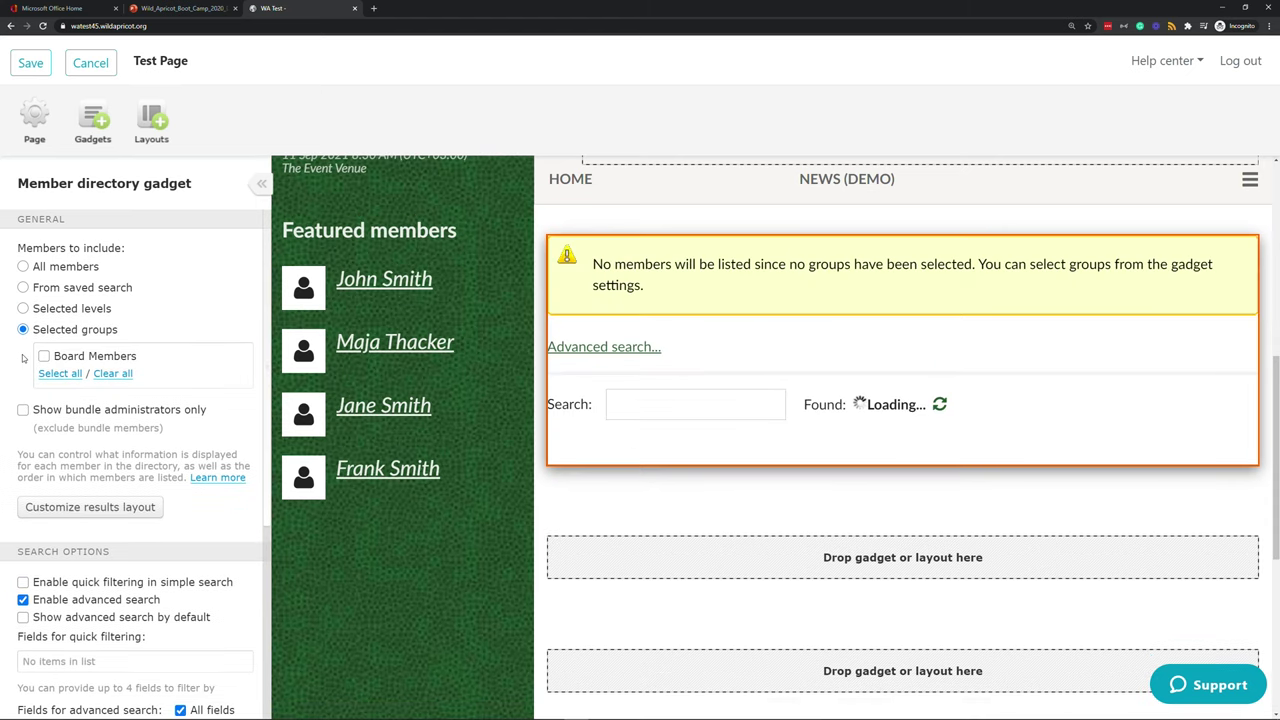
left_click(44, 357)
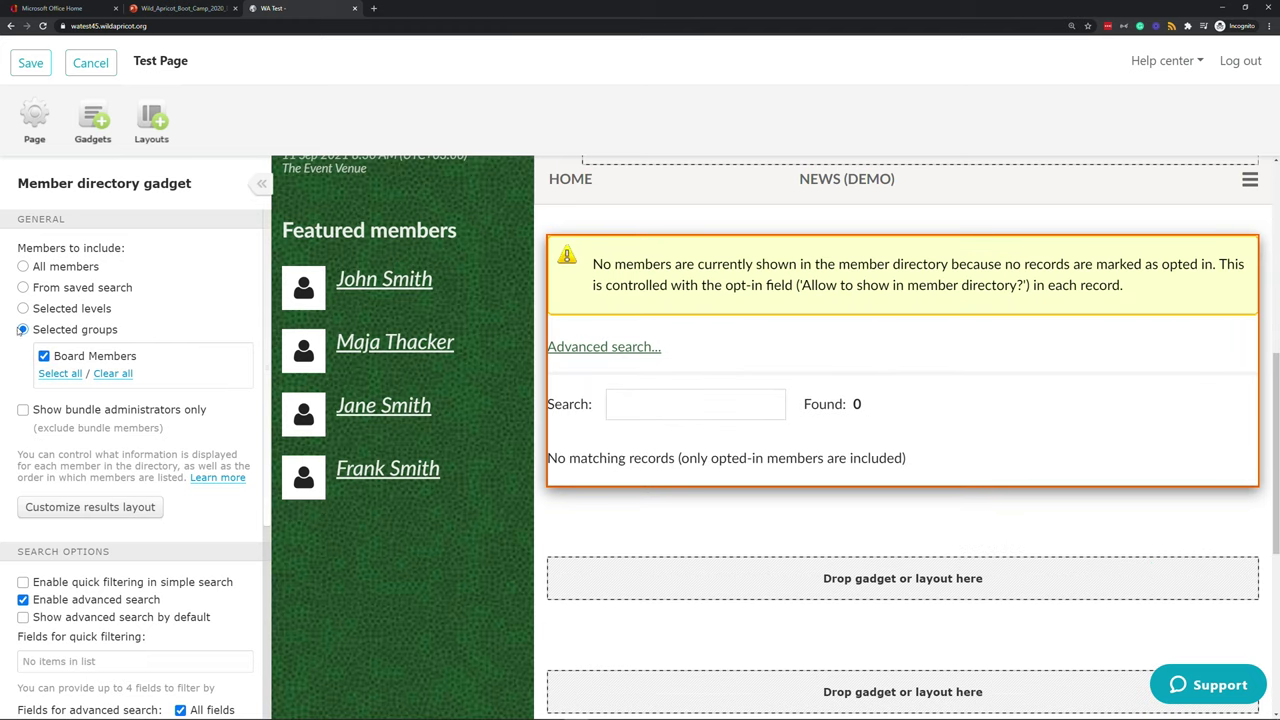
left_click(22, 410)
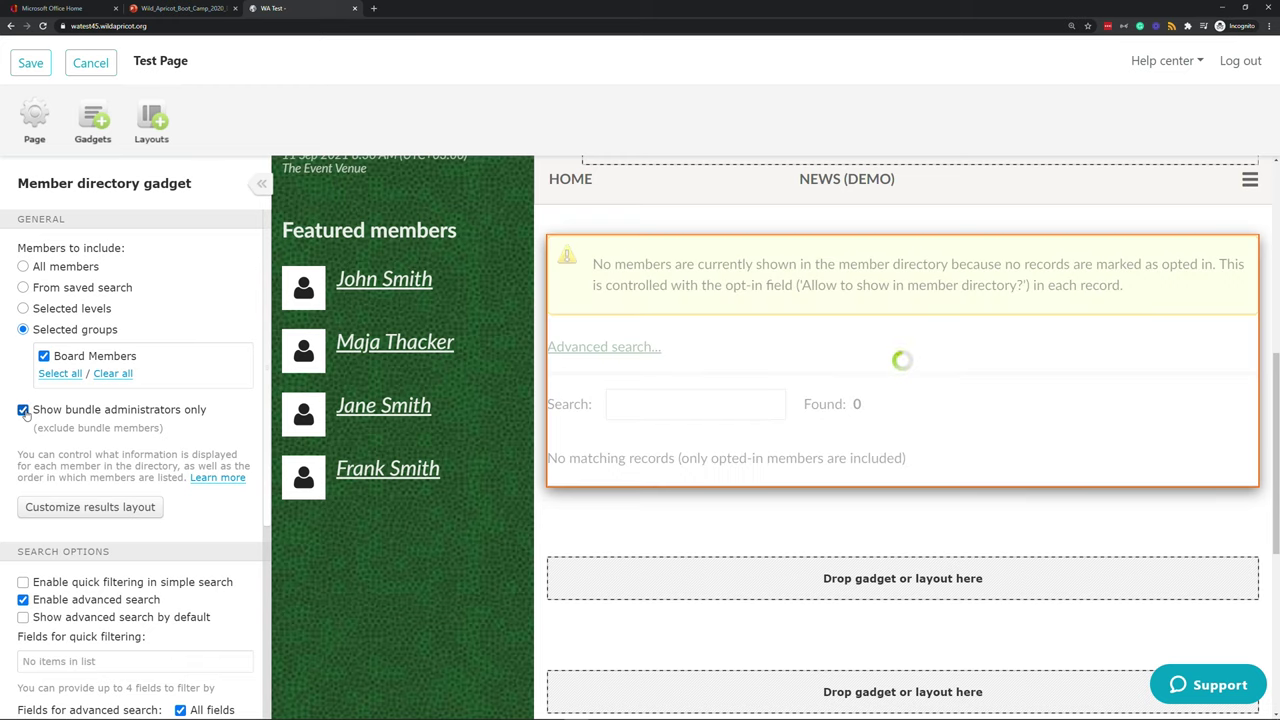
left_click(22, 266)
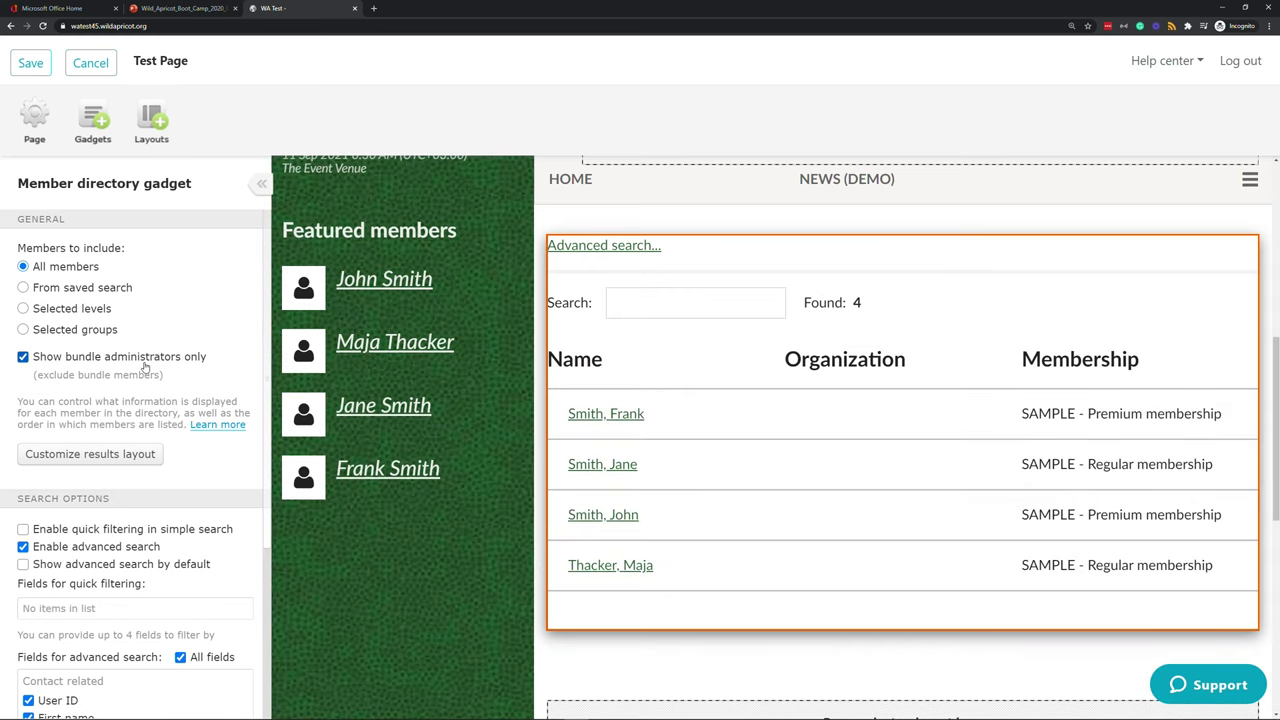
left_click(144, 362)
Step: Open the directory's results layout, look through the sorting fields and add User ID as a second field in column 1
left_click(119, 459)
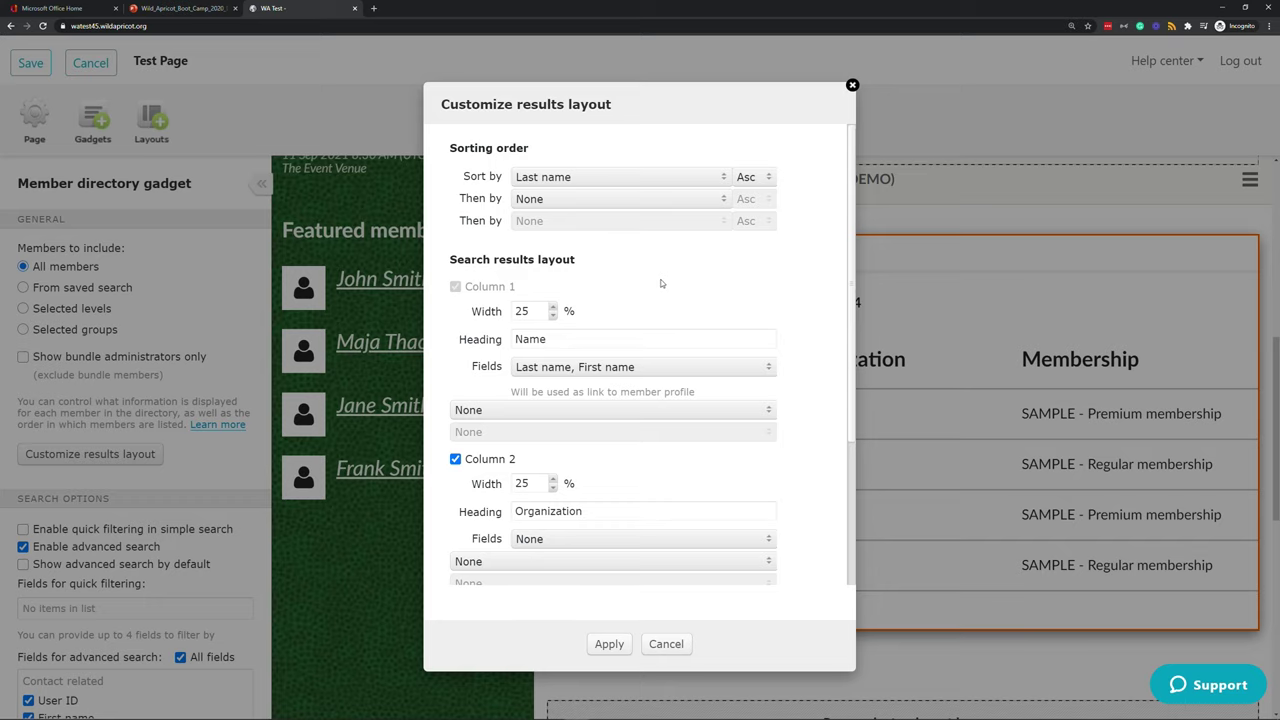
left_click(669, 185)
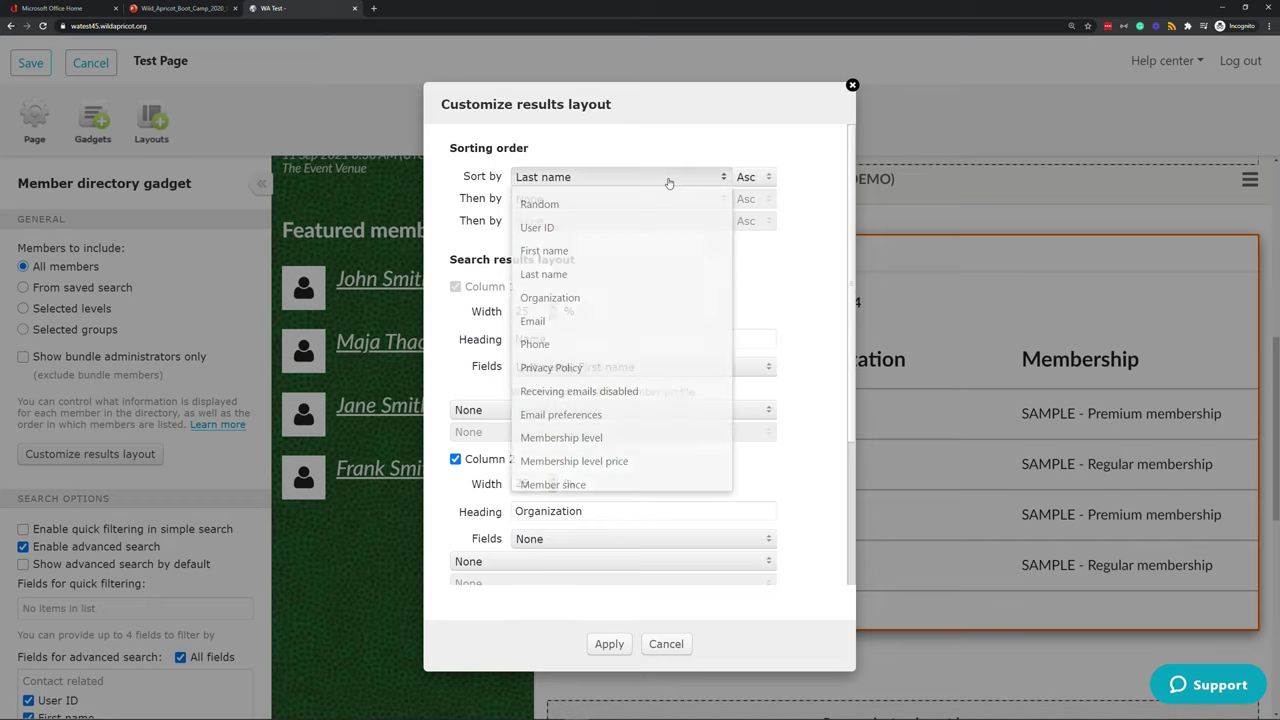
scroll(640, 297, "down", 1)
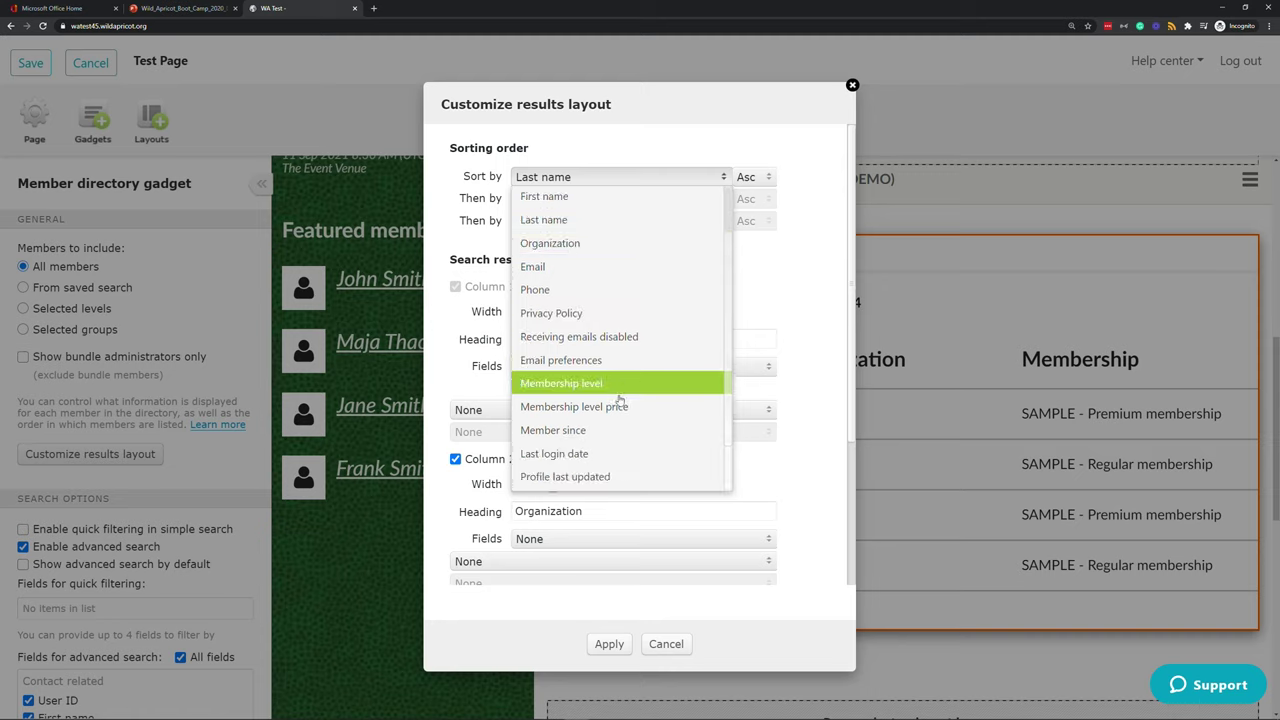
left_click(768, 297)
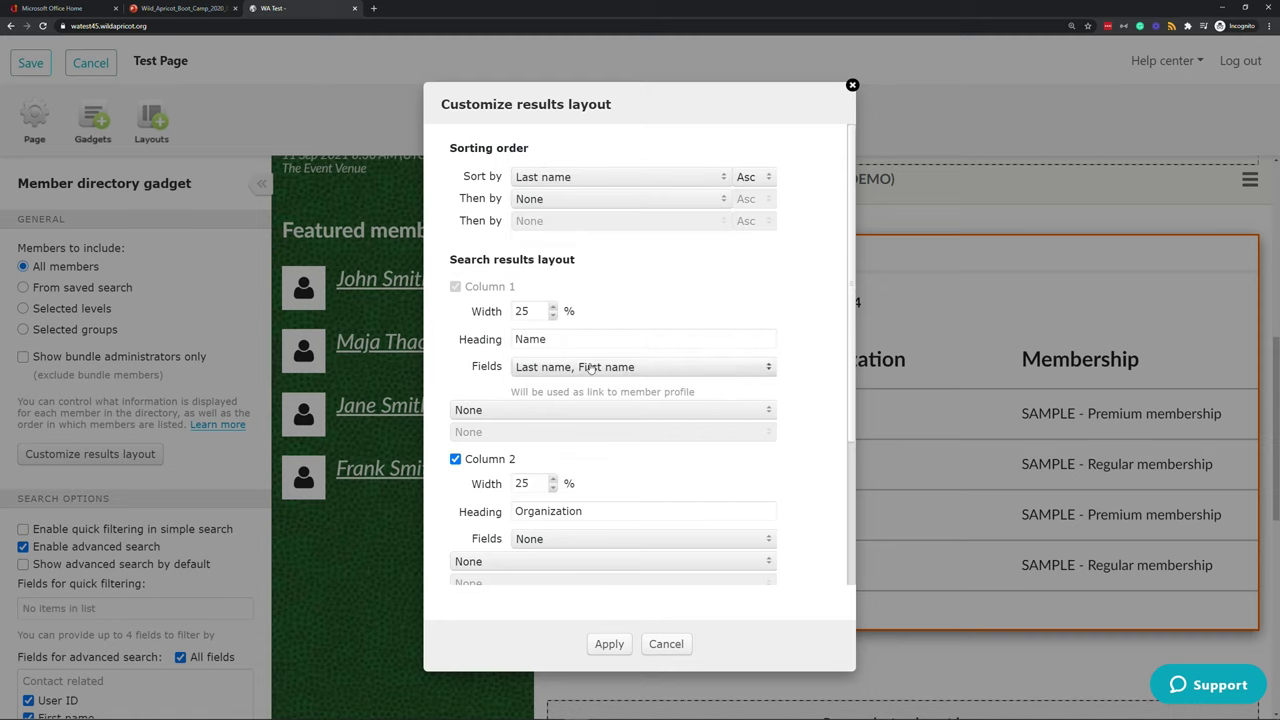
left_click(597, 410)
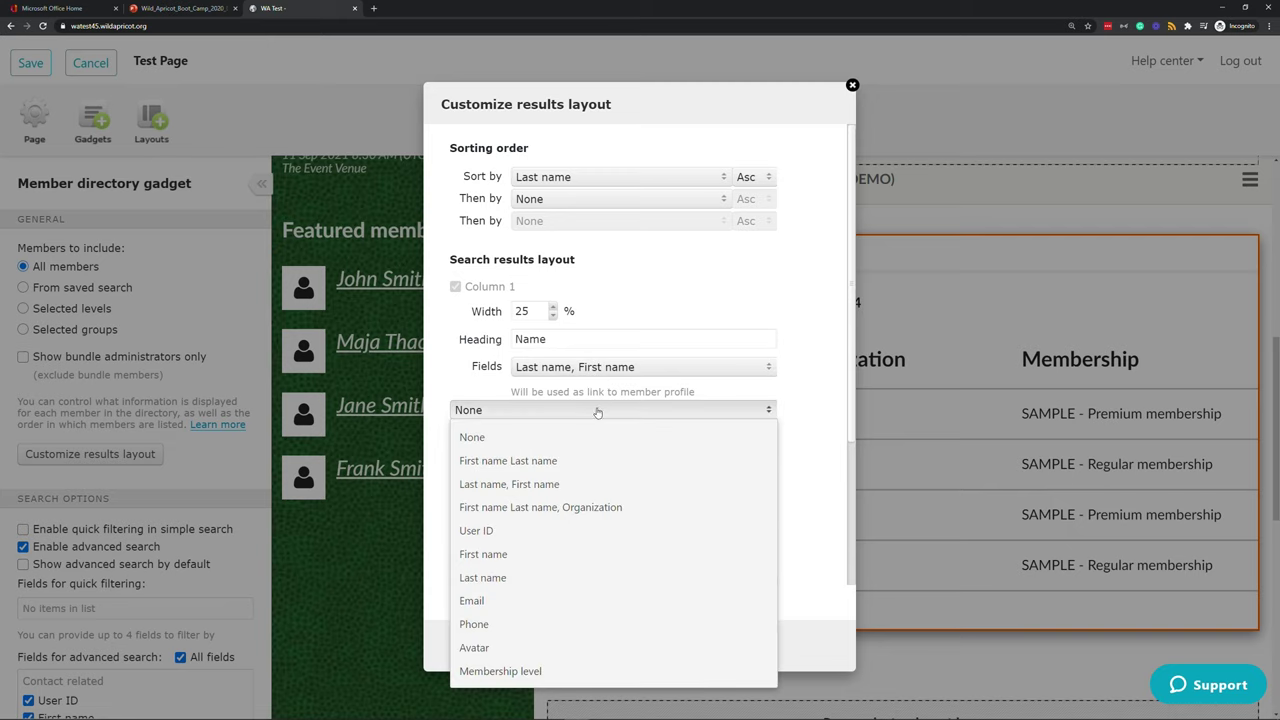
left_click(569, 531)
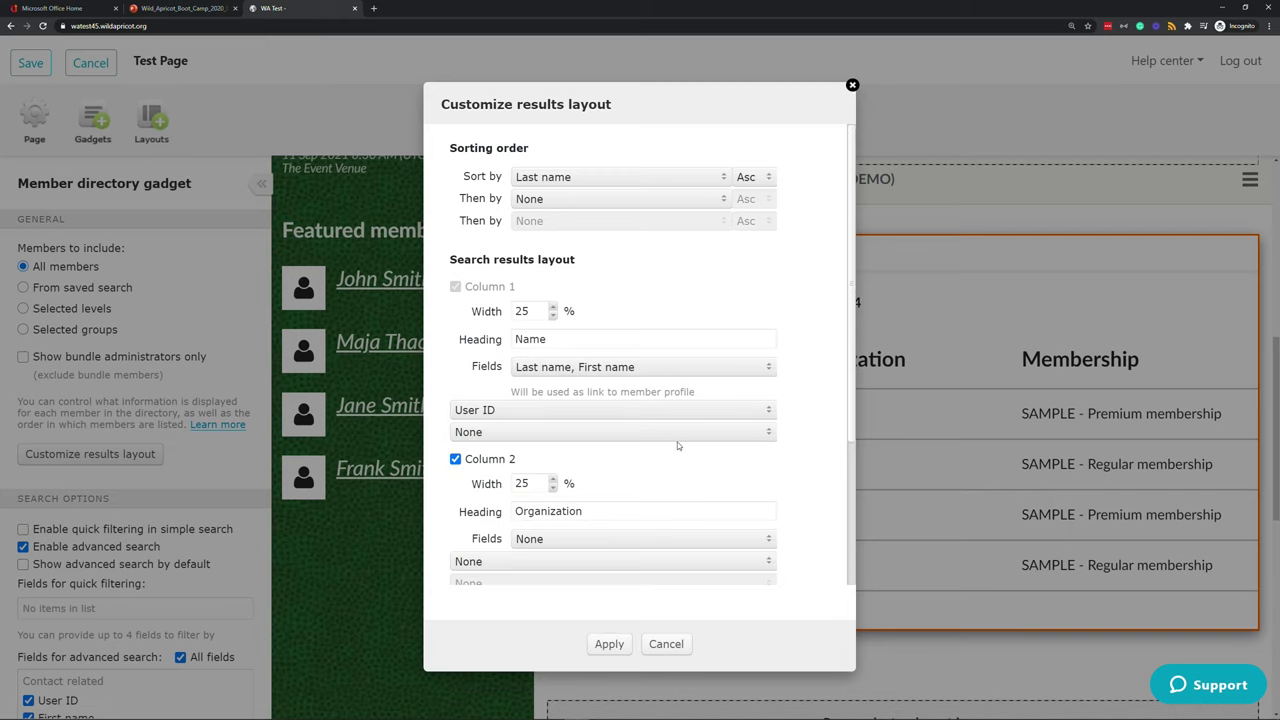
Step: Set column 2 to the Avatar field with the heading Profile Picture, apply the results layout and save the page
scroll(677, 445, "down", 1)
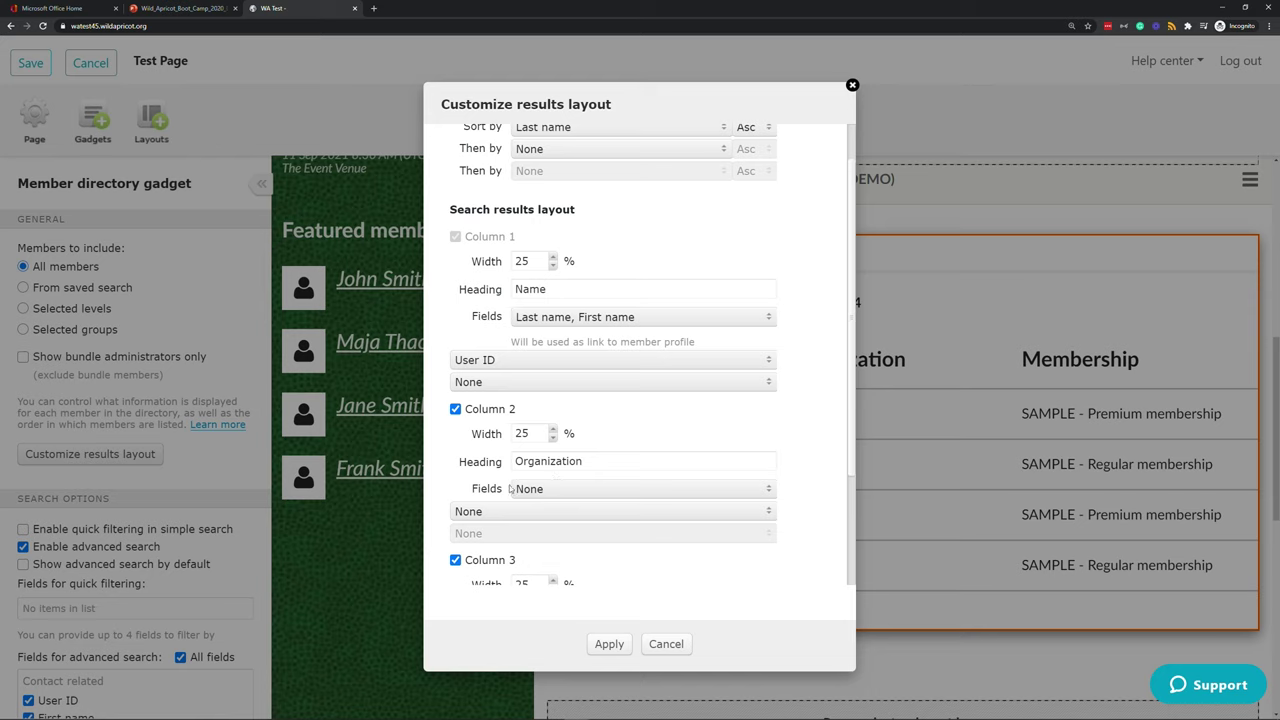
scroll(603, 384, "down", 2)
left_click(543, 389)
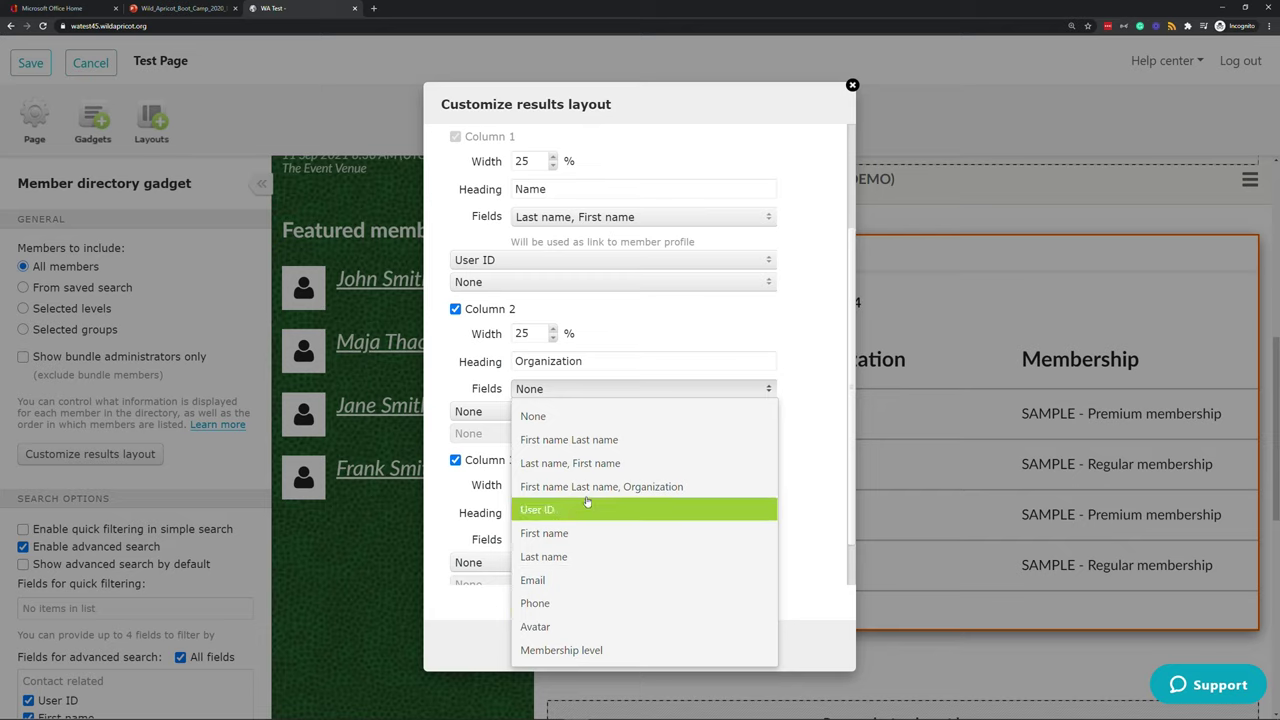
left_click(574, 626)
left_click_drag(600, 361, 458, 360)
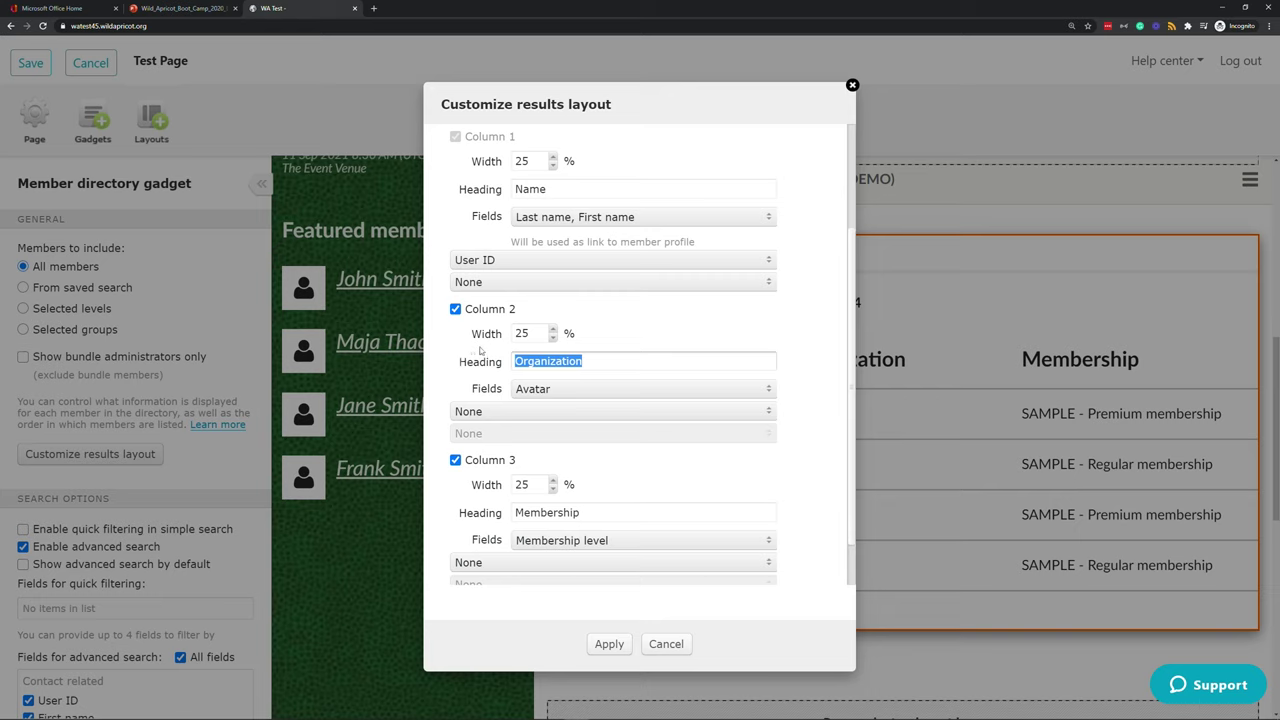
type("Pro")
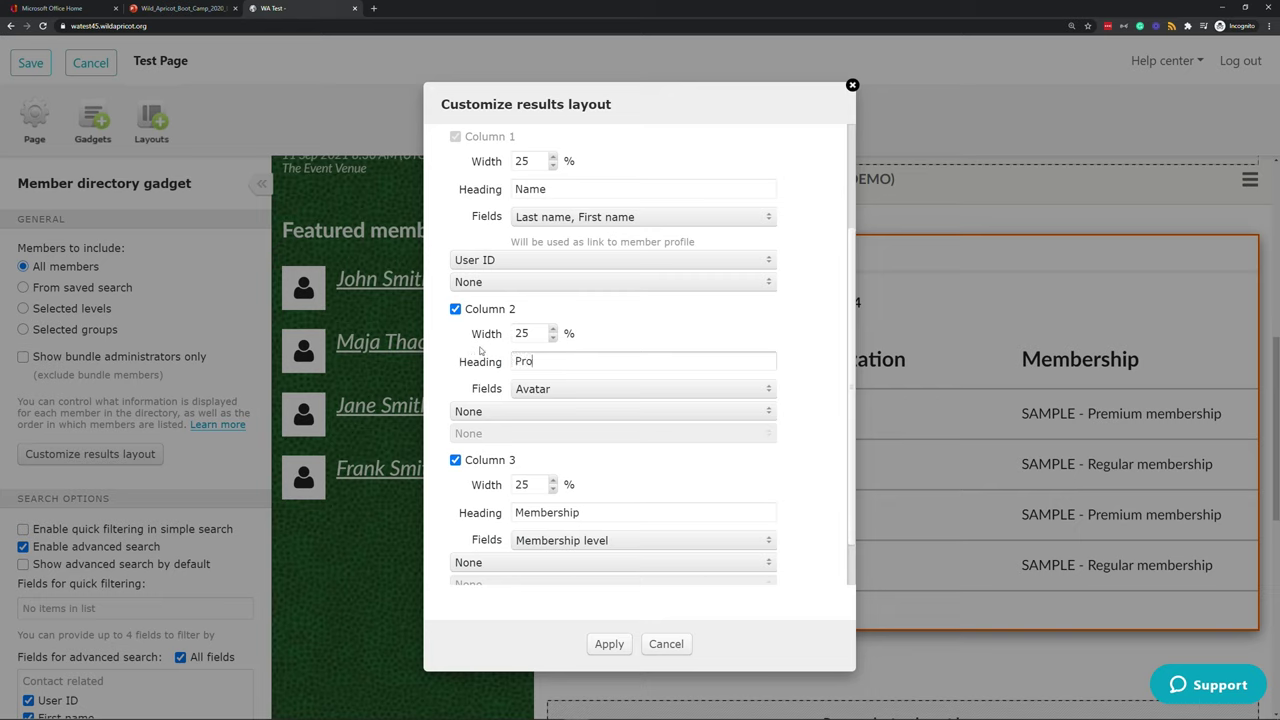
type("file Picture")
scroll(679, 377, "down", 1)
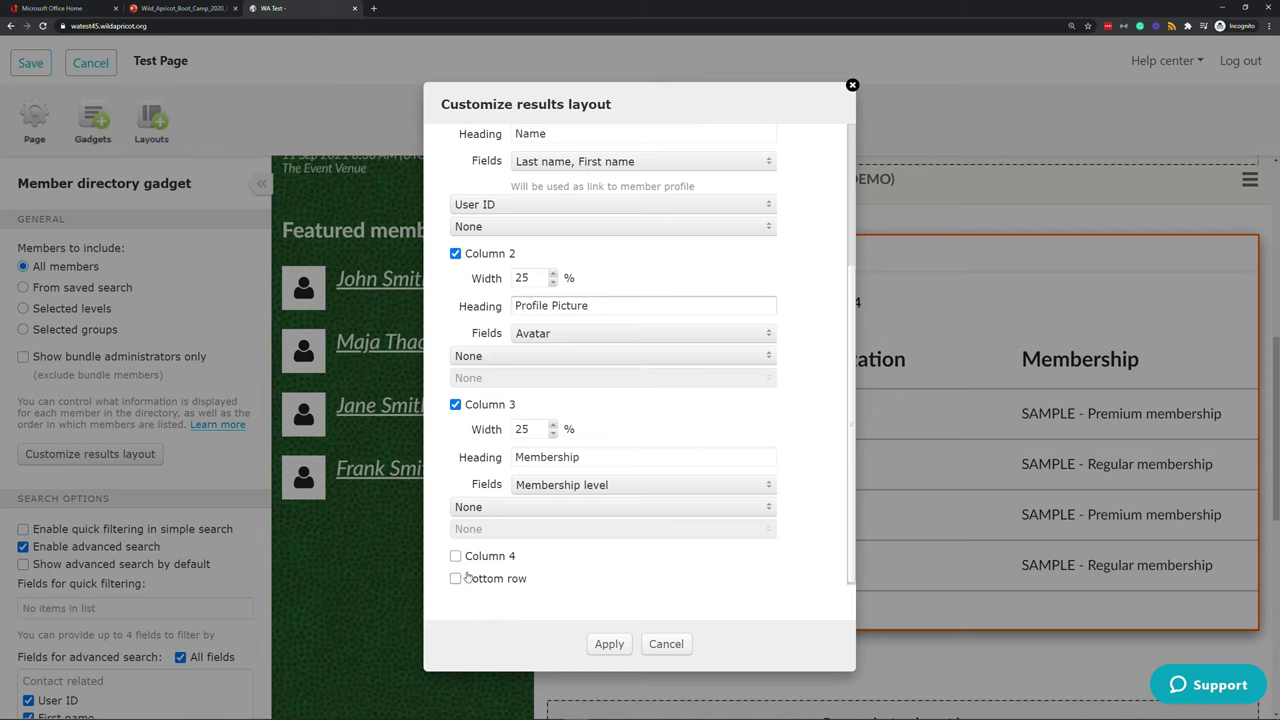
left_click(609, 645)
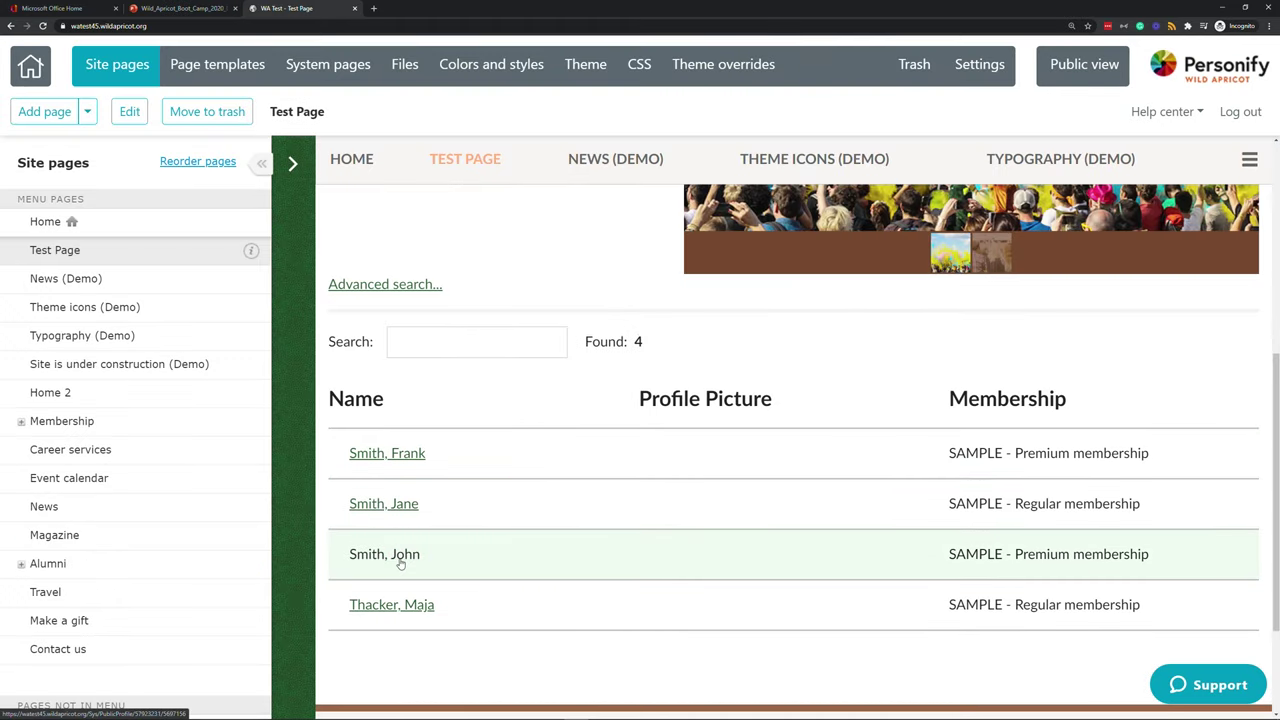
Step: View the first listed member's public profile from the directory and return to the Test Page's member list
left_click(408, 462)
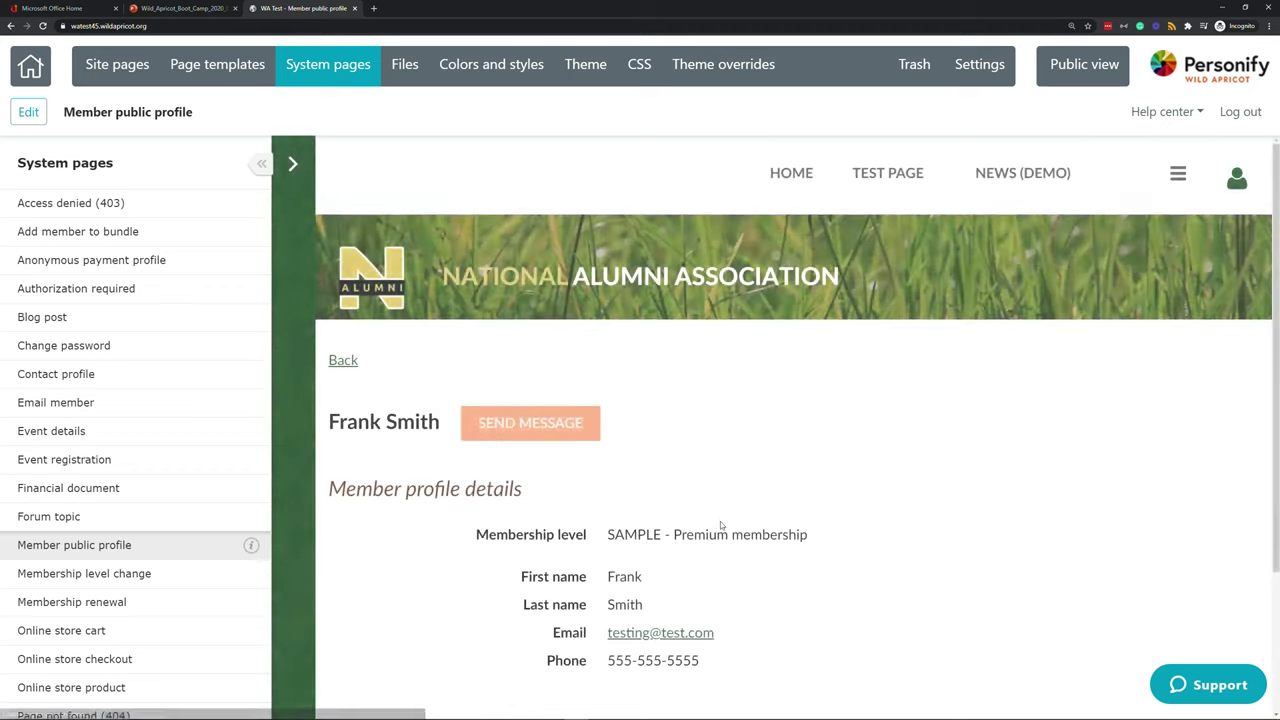
key("alt+Left")
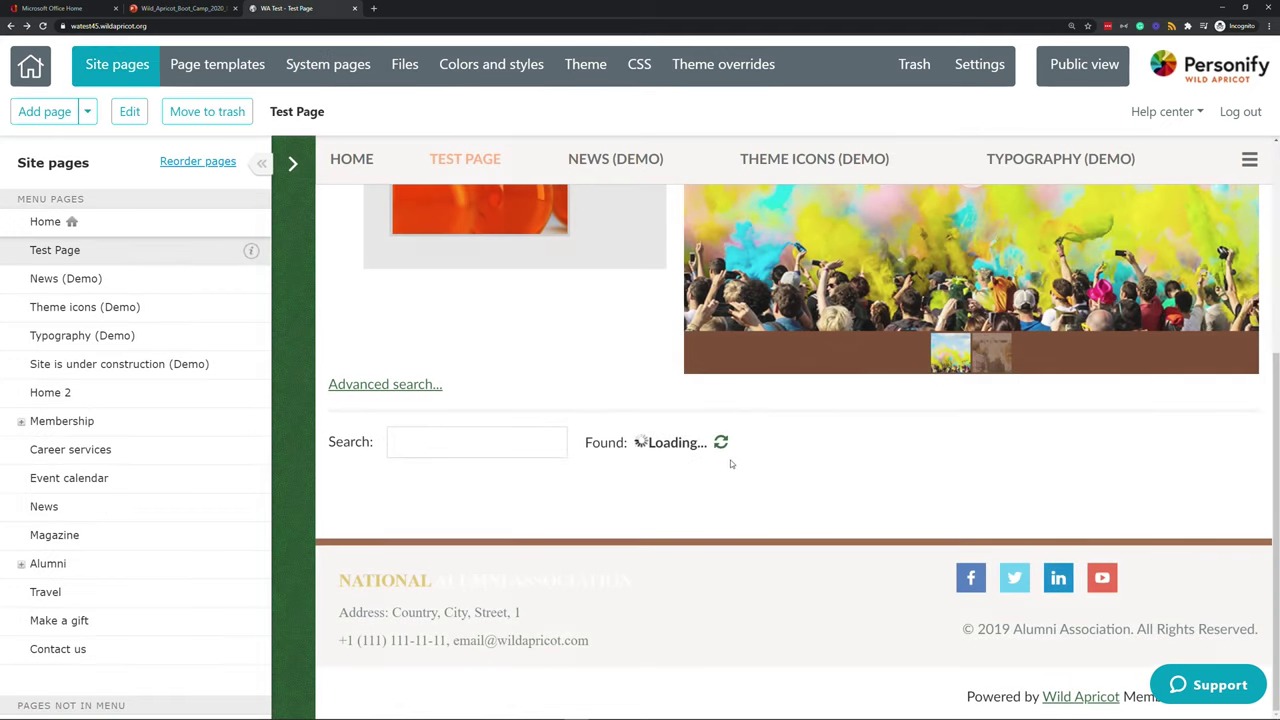
scroll(742, 466, "down", 1)
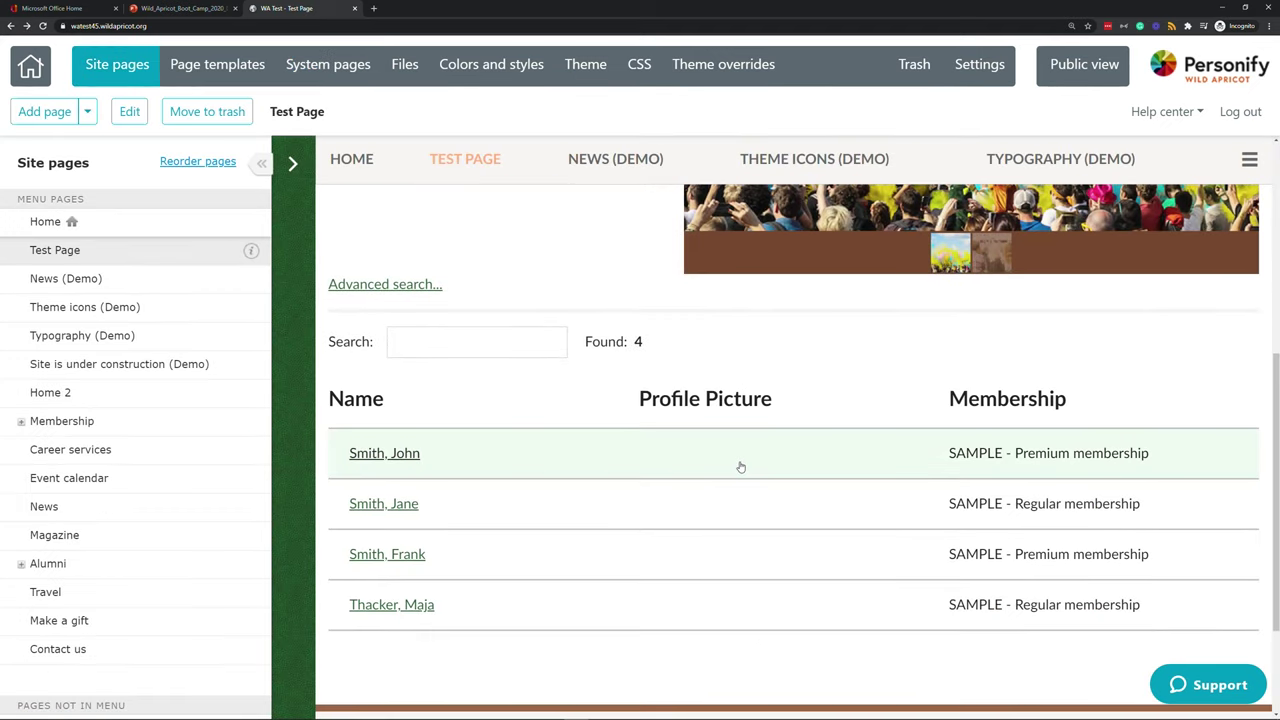
Step: In the admin area, view a member's contact record and open the member privacy settings for editing
left_click(31, 66)
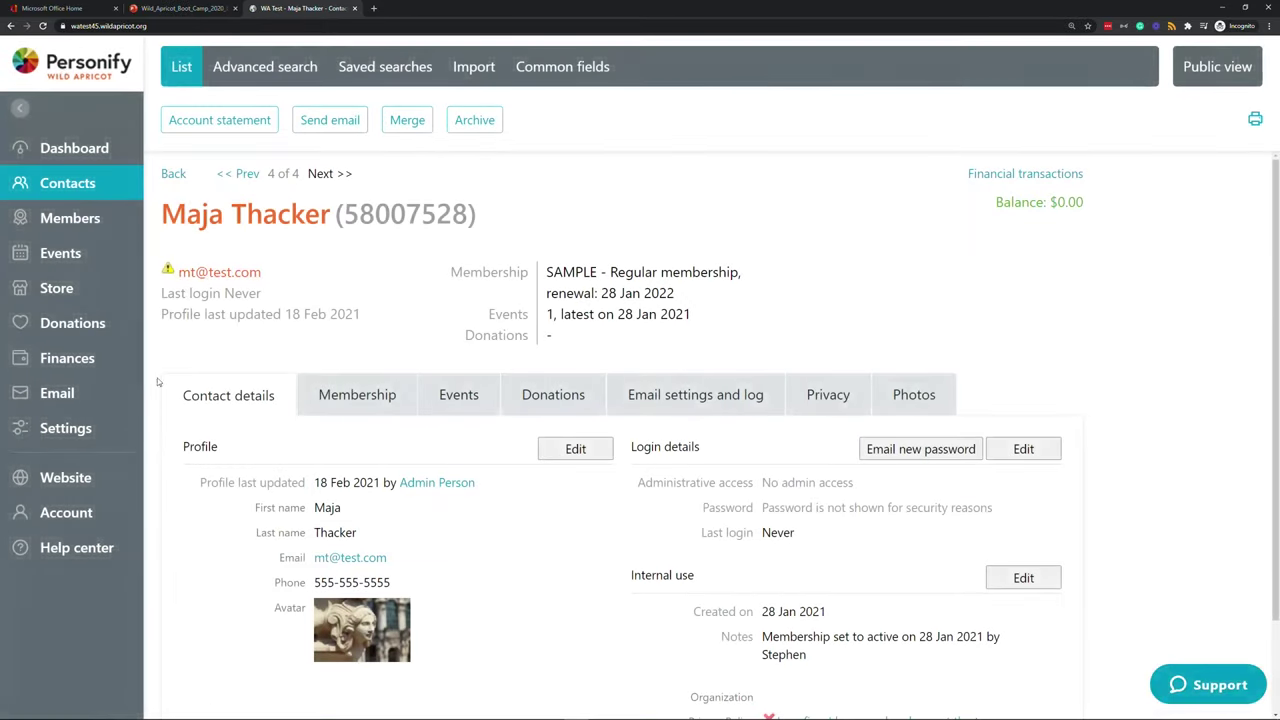
left_click(108, 447)
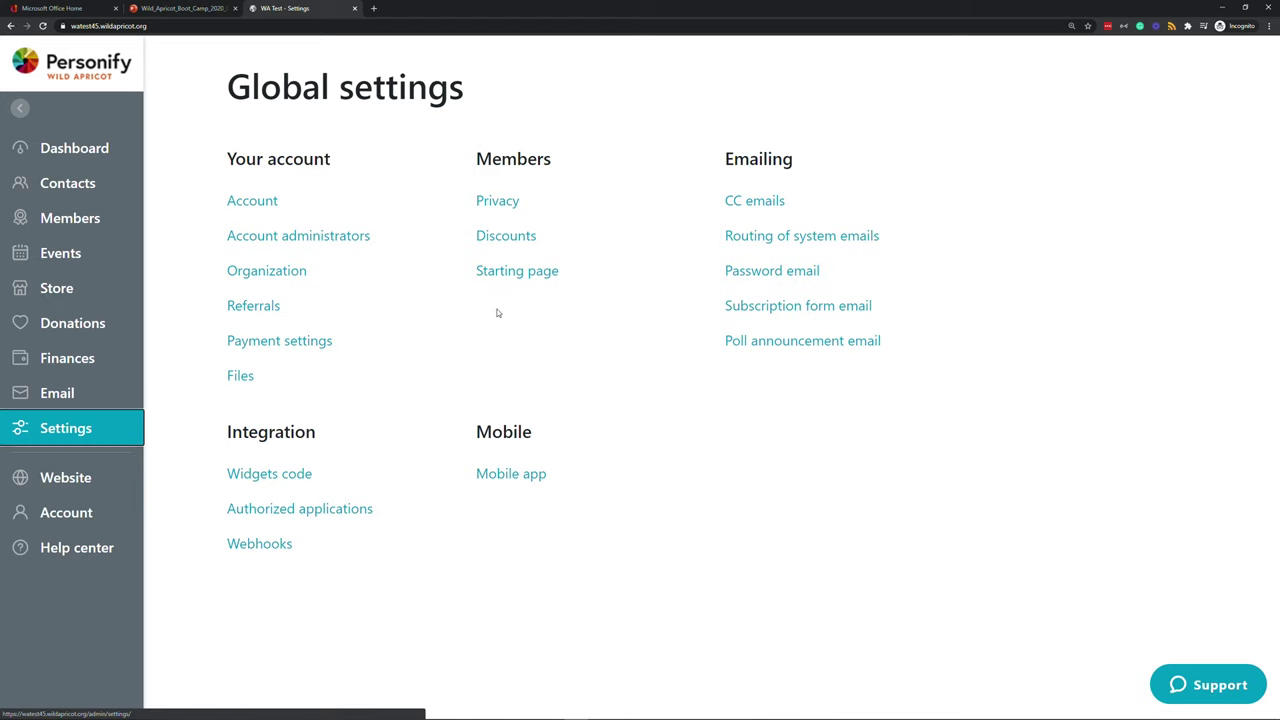
left_click(493, 202)
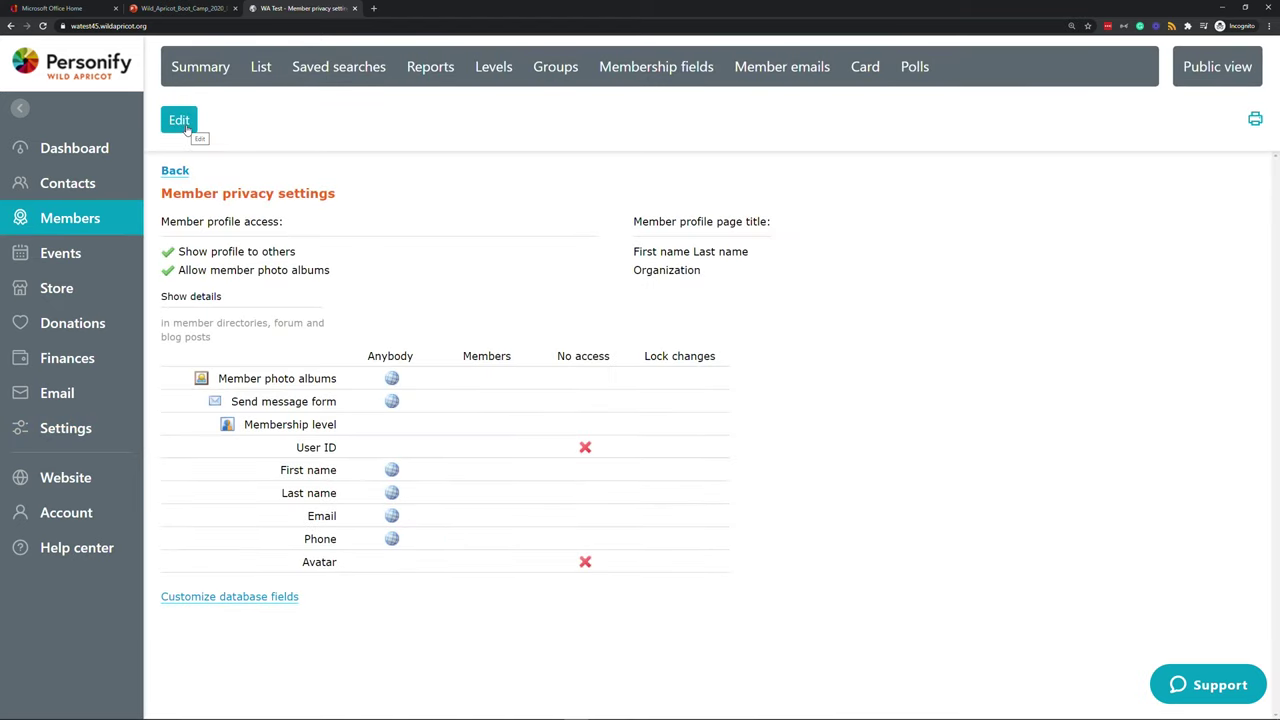
left_click(180, 121)
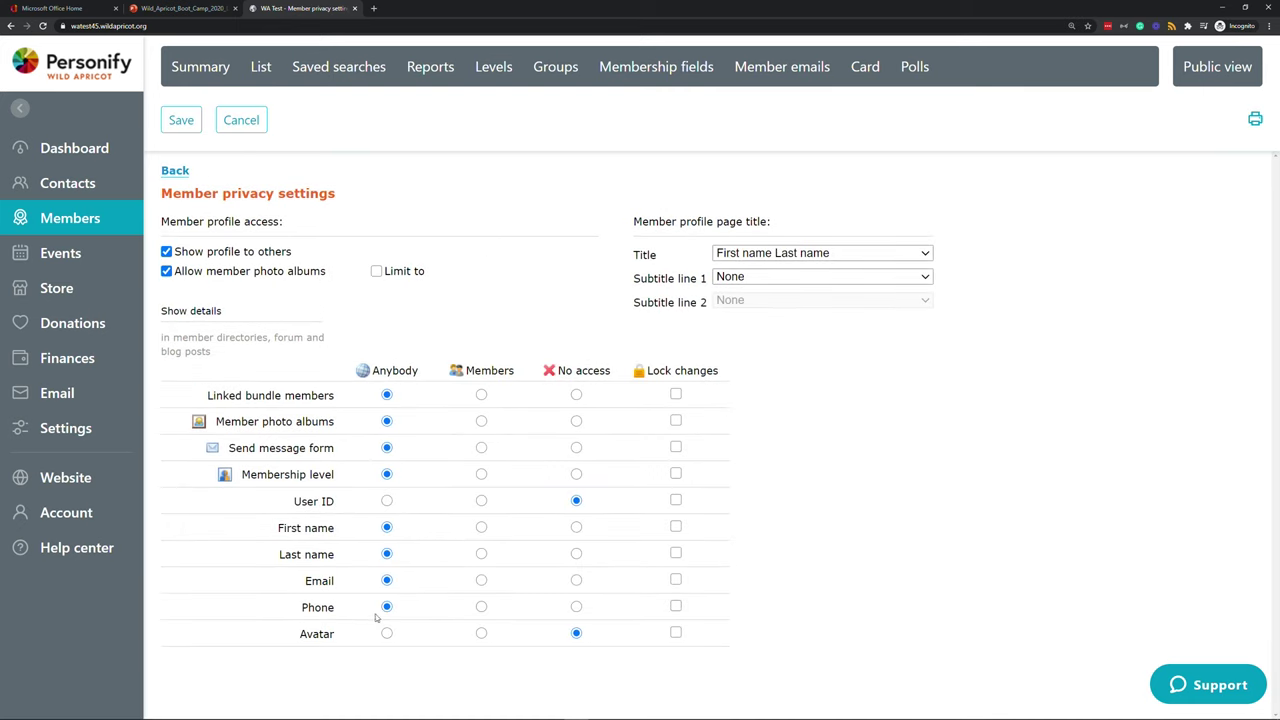
Step: Try Members access for the Avatar field in the privacy settings and set it to Anybody
left_click_drag(301, 640, 329, 667)
left_click(387, 636)
left_click(481, 633)
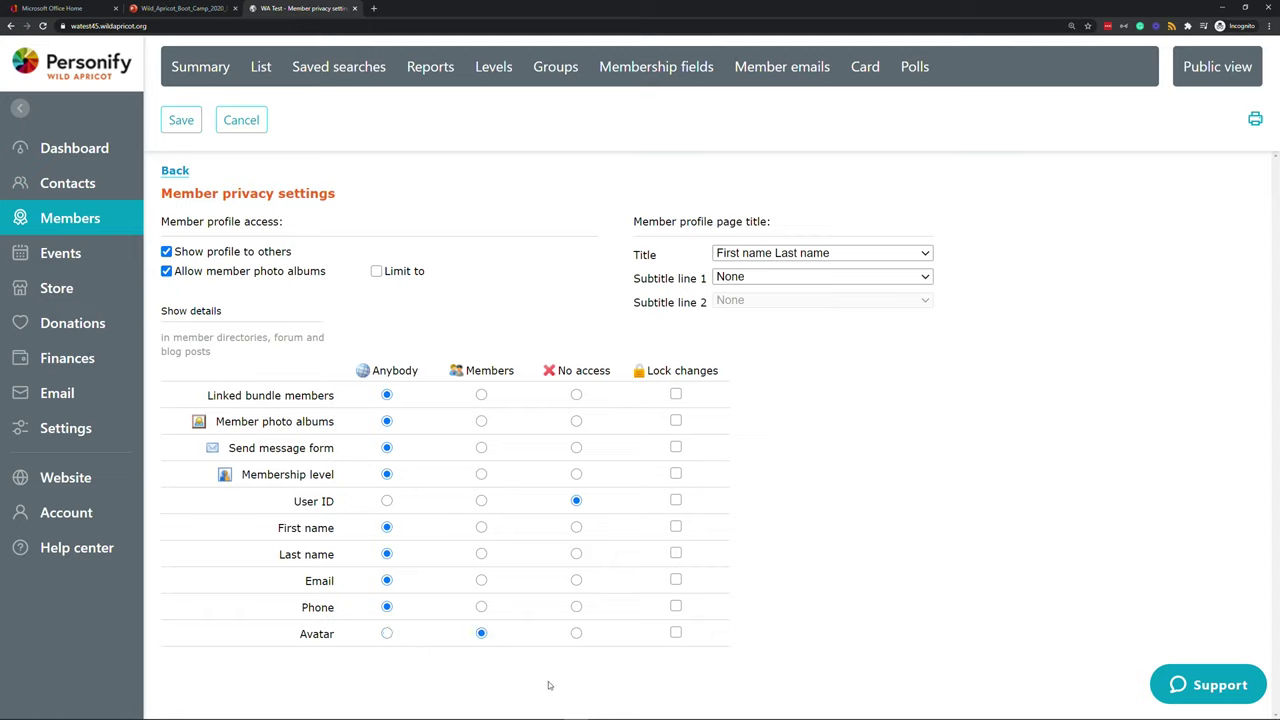
left_click(387, 634)
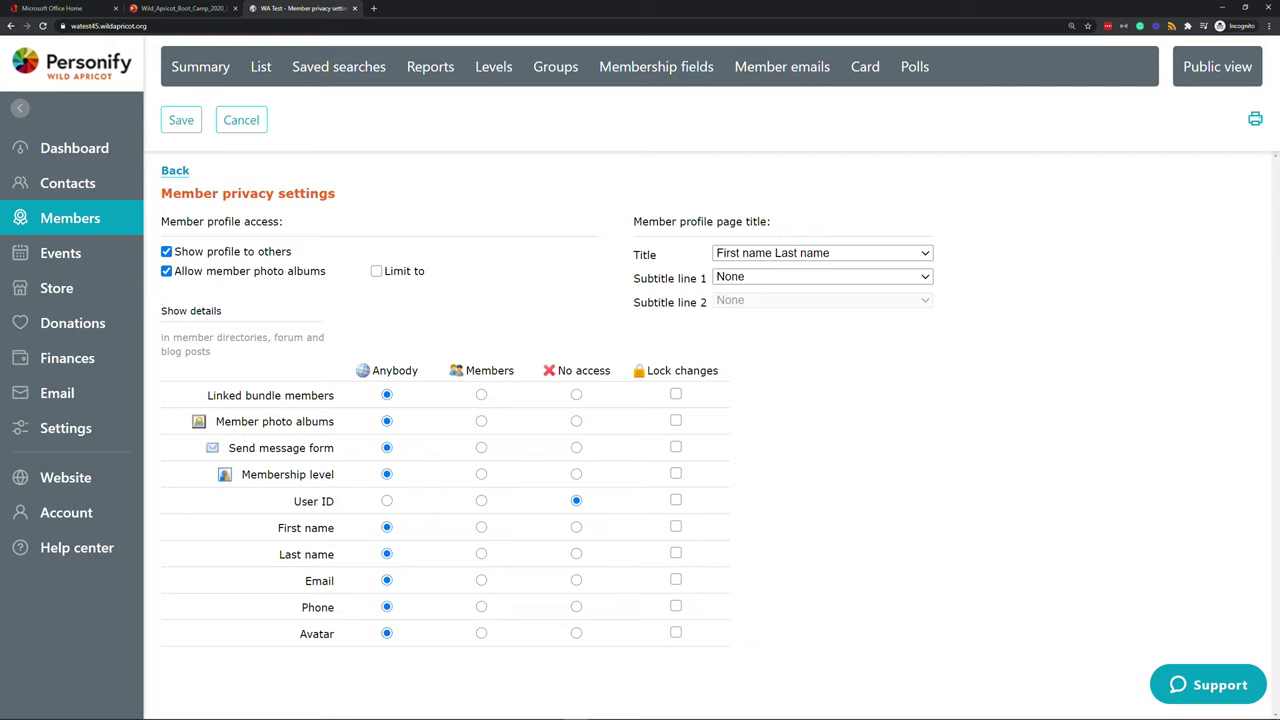
Step: Save the member privacy settings and apply them to all existing member records, confirming with REAPPLY
left_click(176, 120)
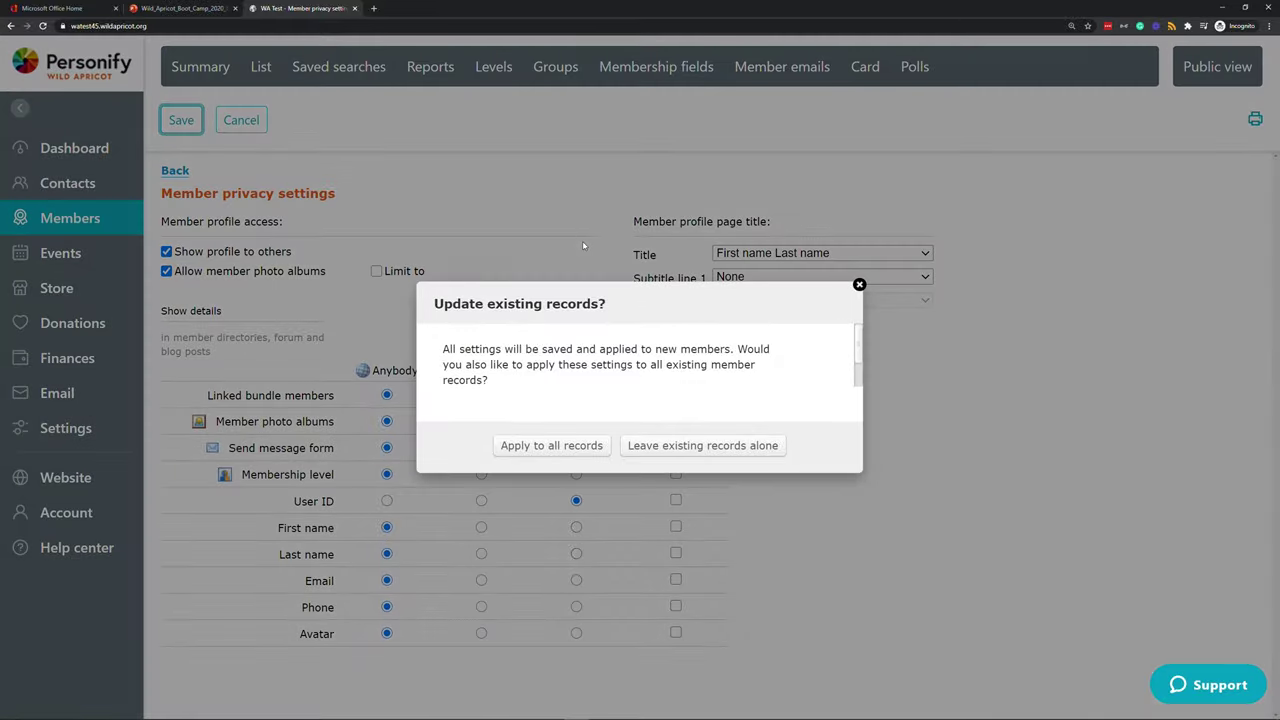
left_click(556, 452)
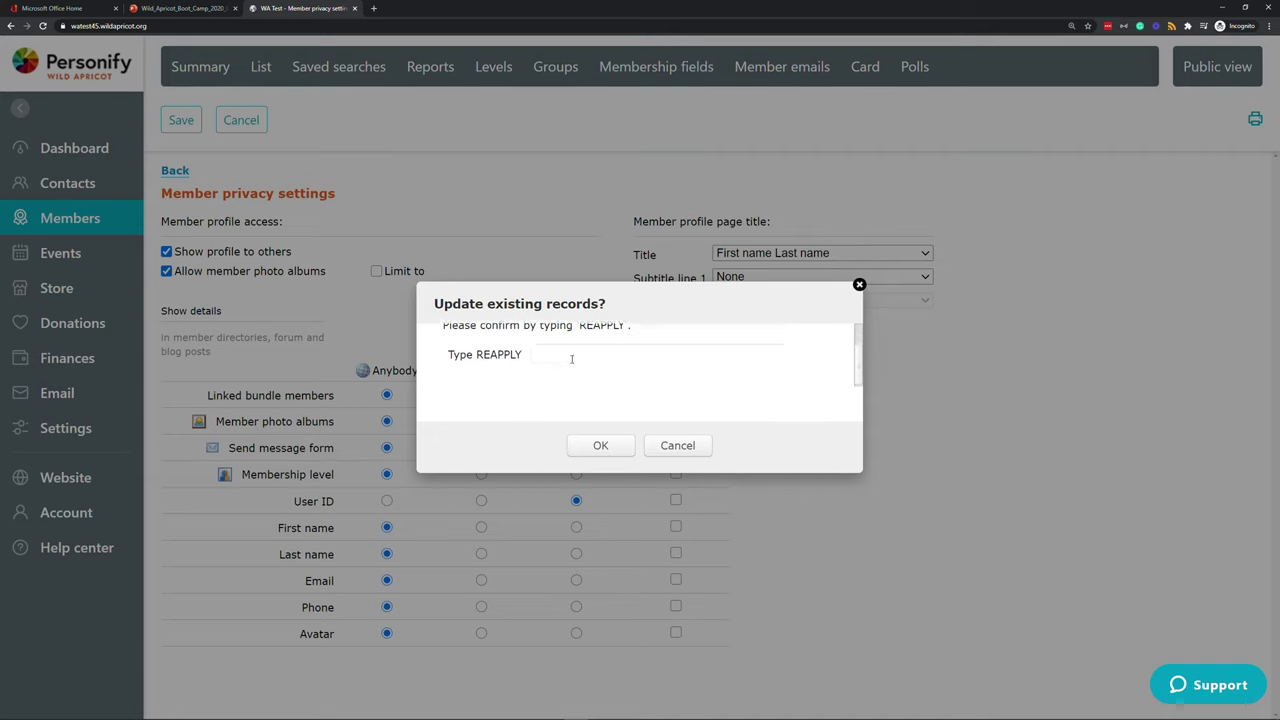
type("REAPPLY")
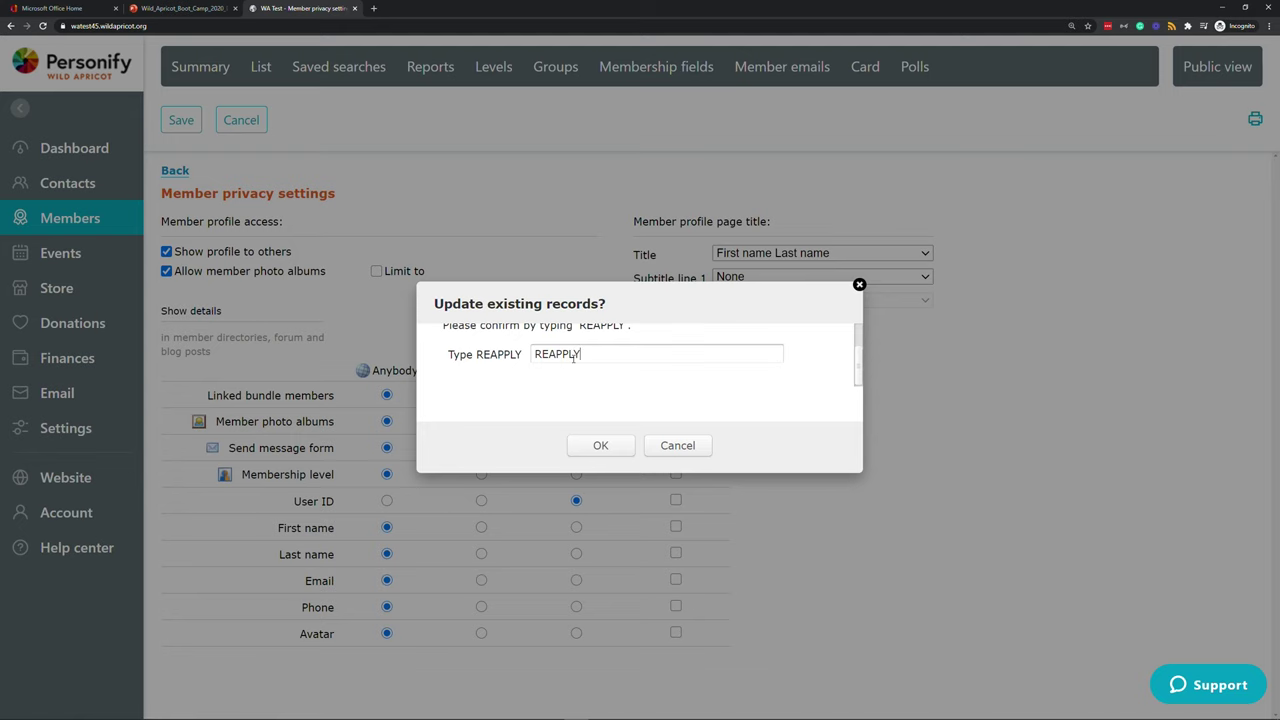
left_click(603, 446)
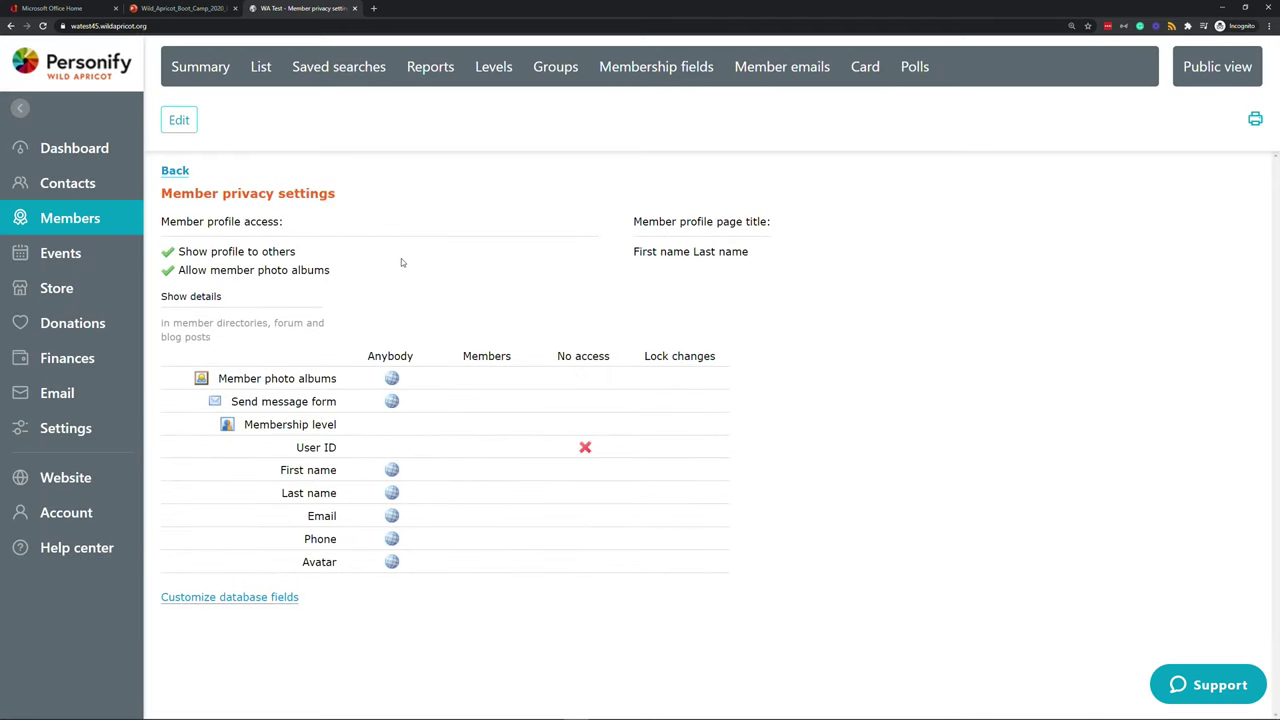
Step: Return to the website's Test Page and check the profile pictures in the member directory
mouse_move(122, 189)
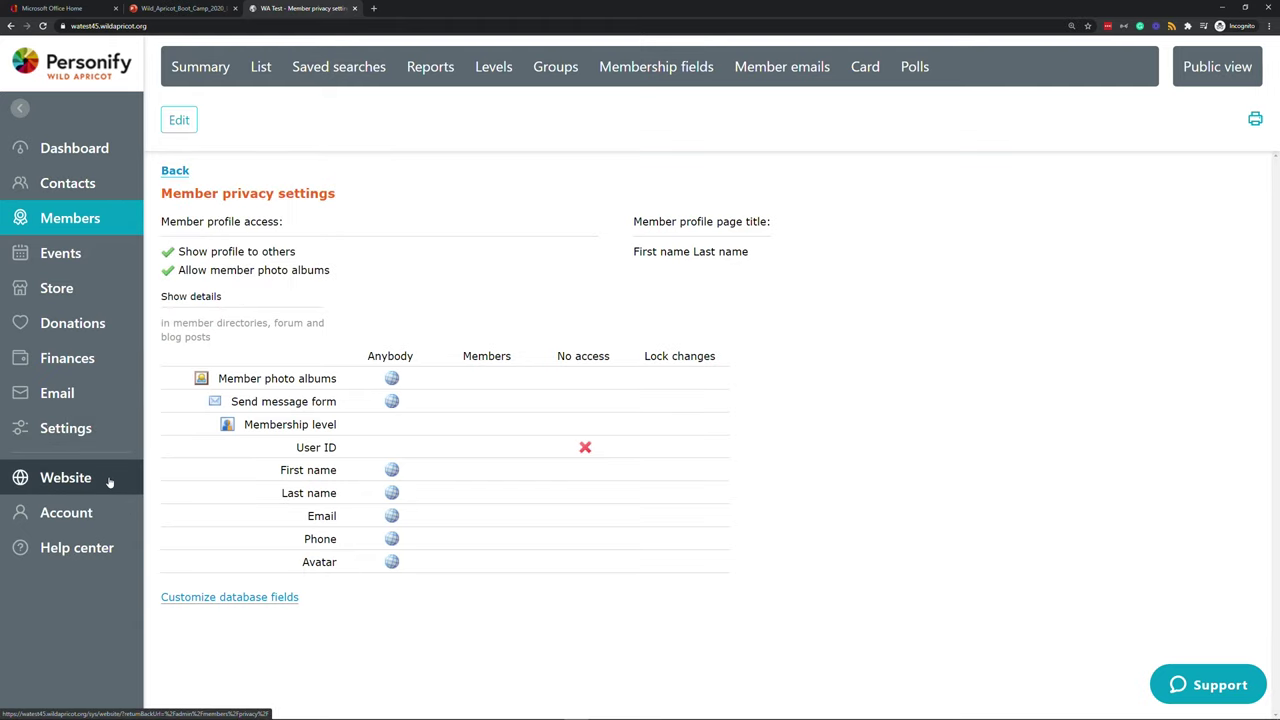
left_click(110, 483)
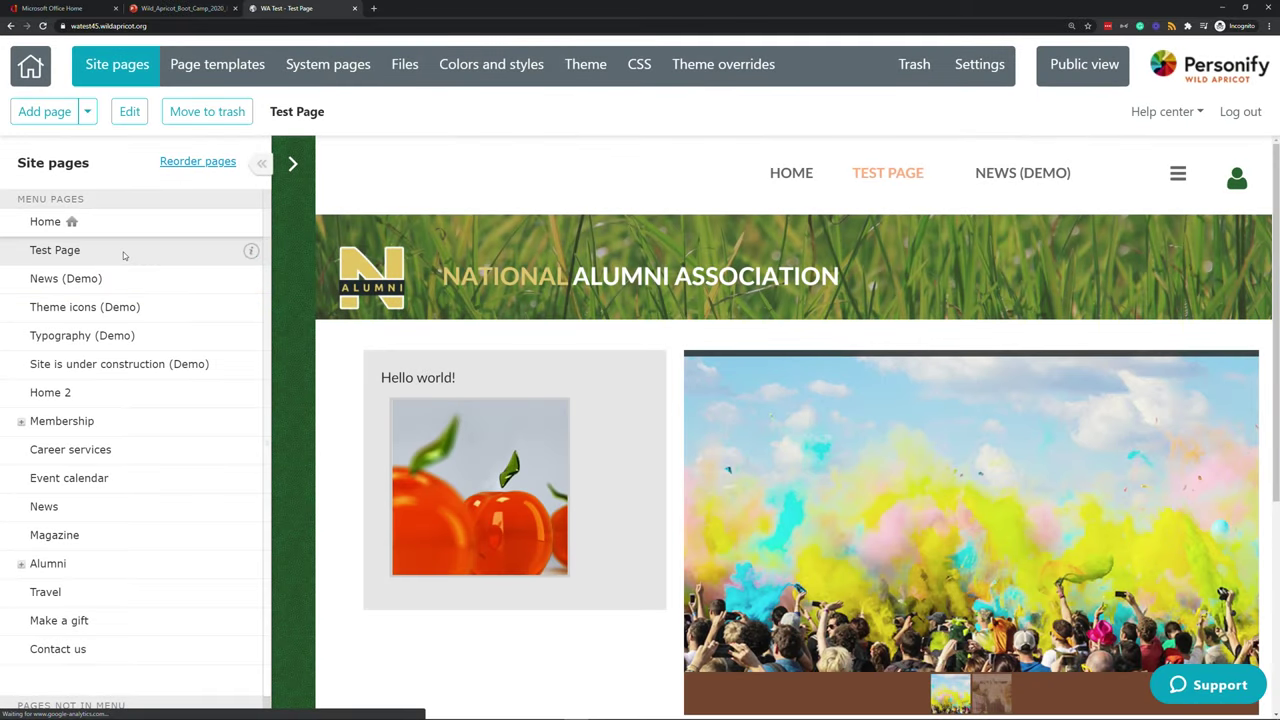
scroll(540, 320, "down", 8)
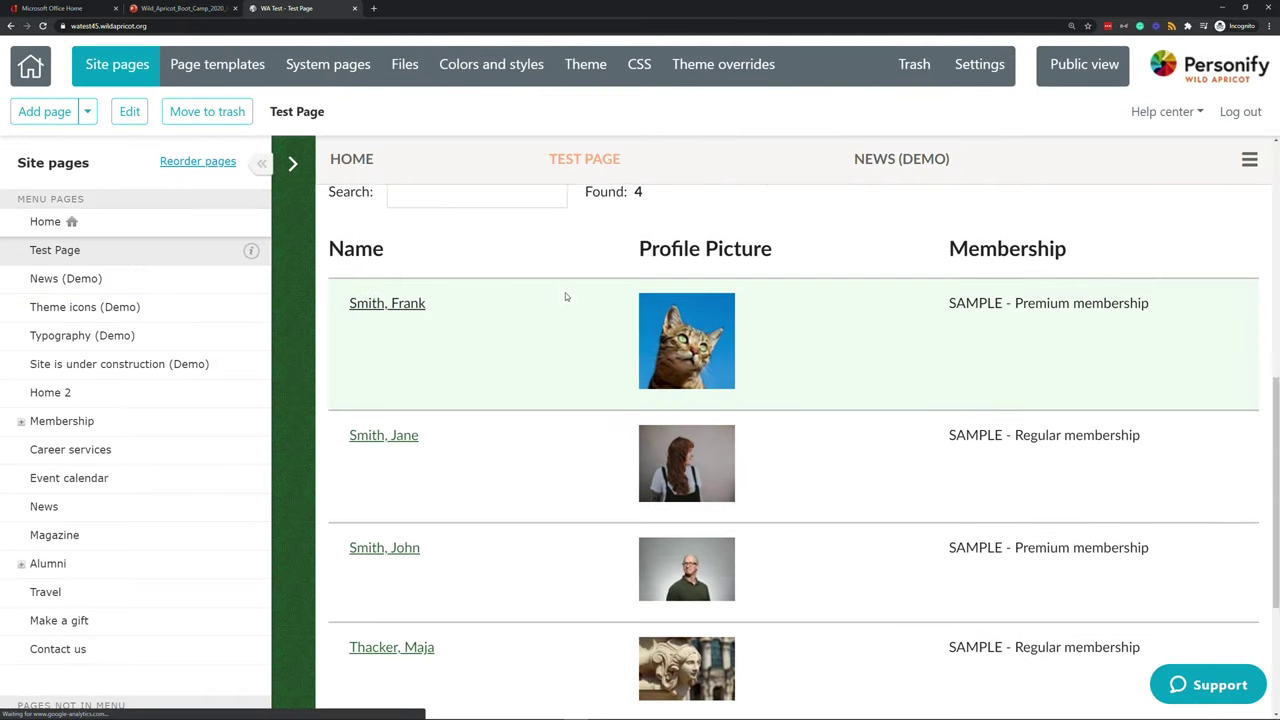
scroll(565, 292, "down", 1)
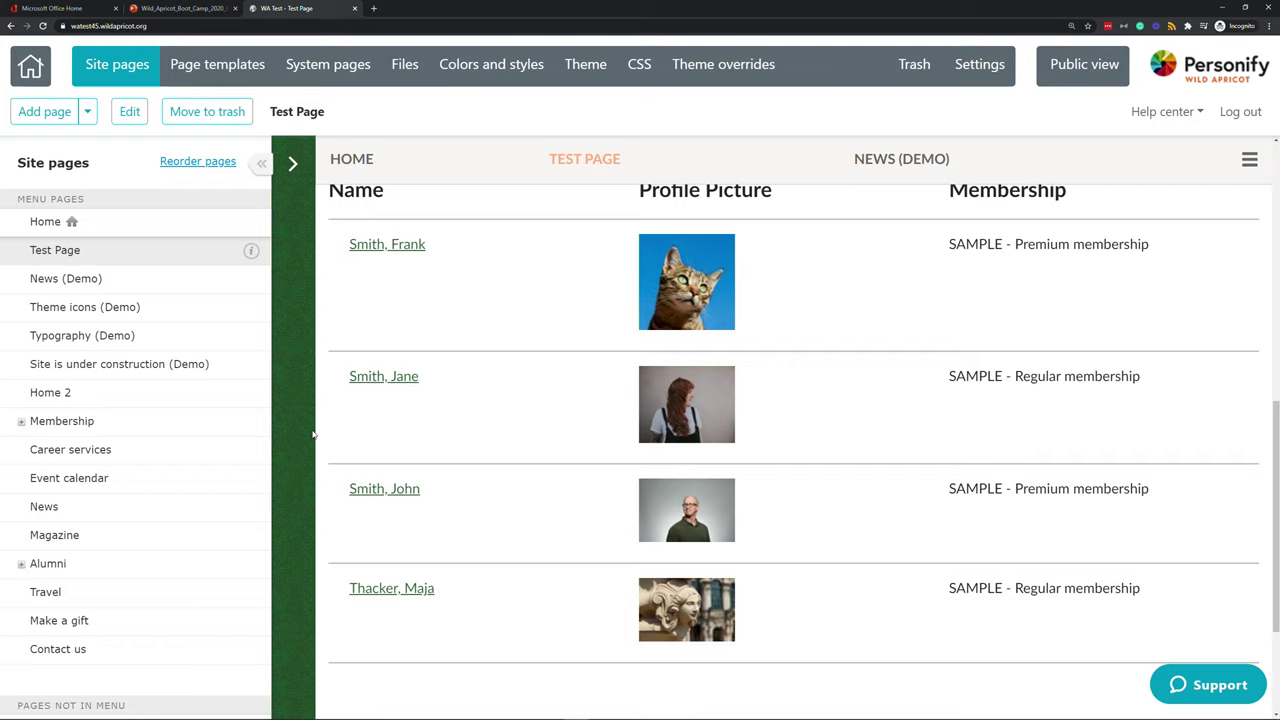
scroll(320, 437, "up", 1)
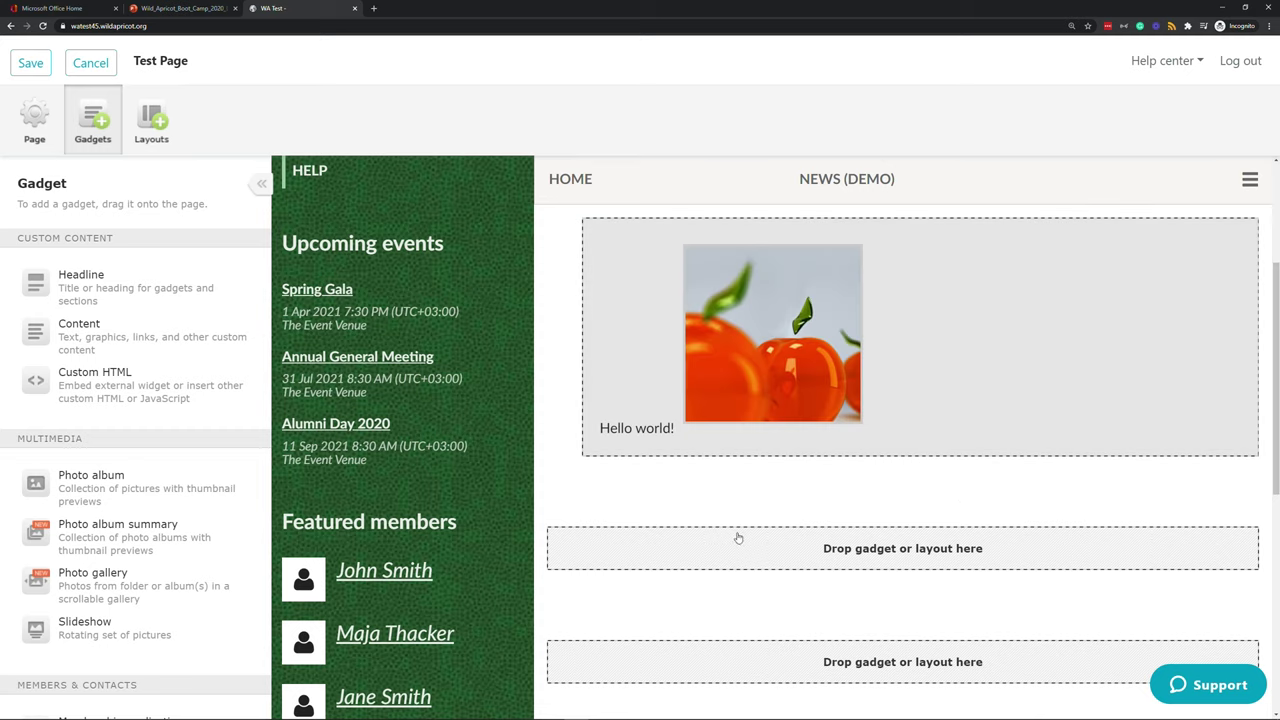
Step: Insert a two-column layout directly below the Content gadget on the Test Page and move the gadget into its first column
left_click(156, 128)
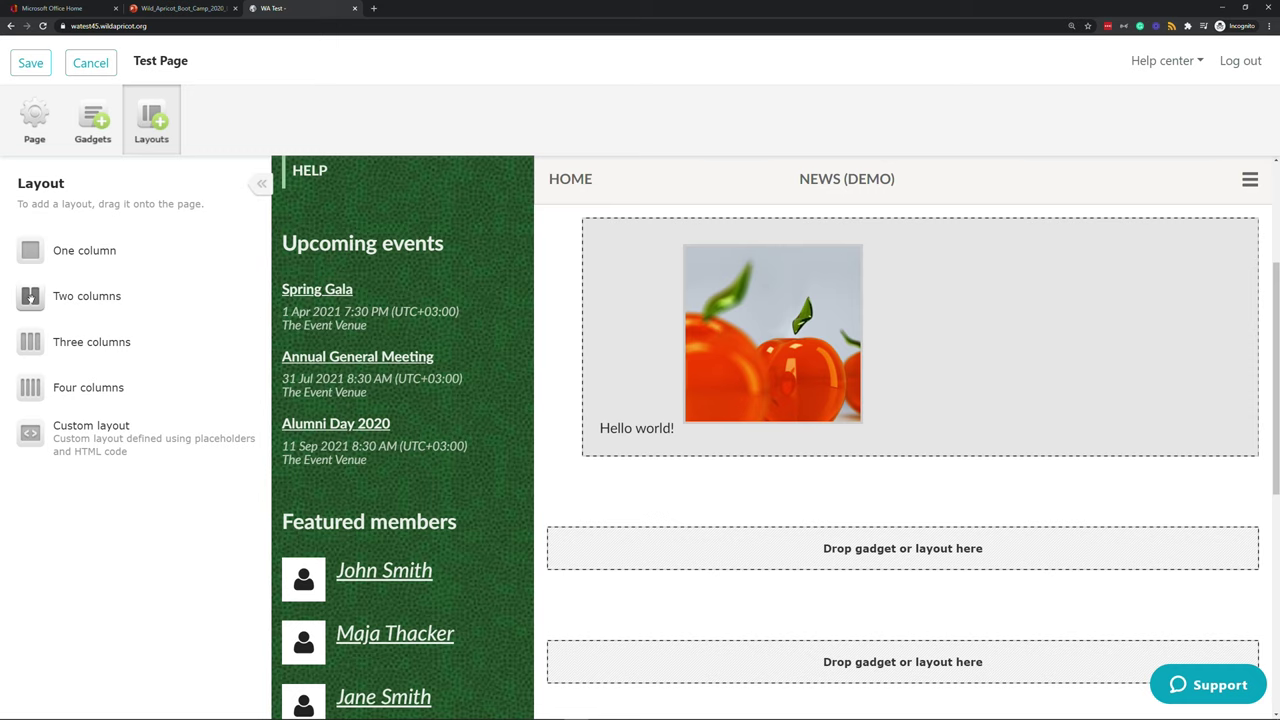
left_click_drag(30, 298, 795, 456)
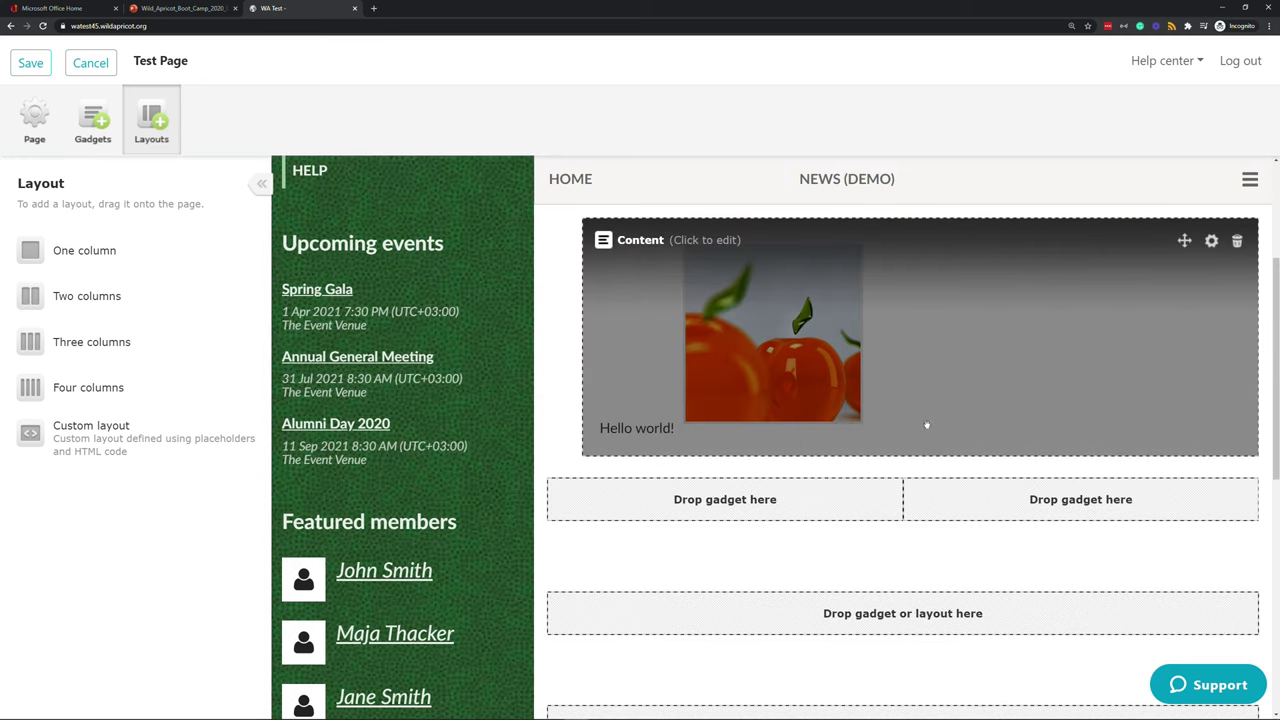
left_click(971, 506)
left_click(974, 318)
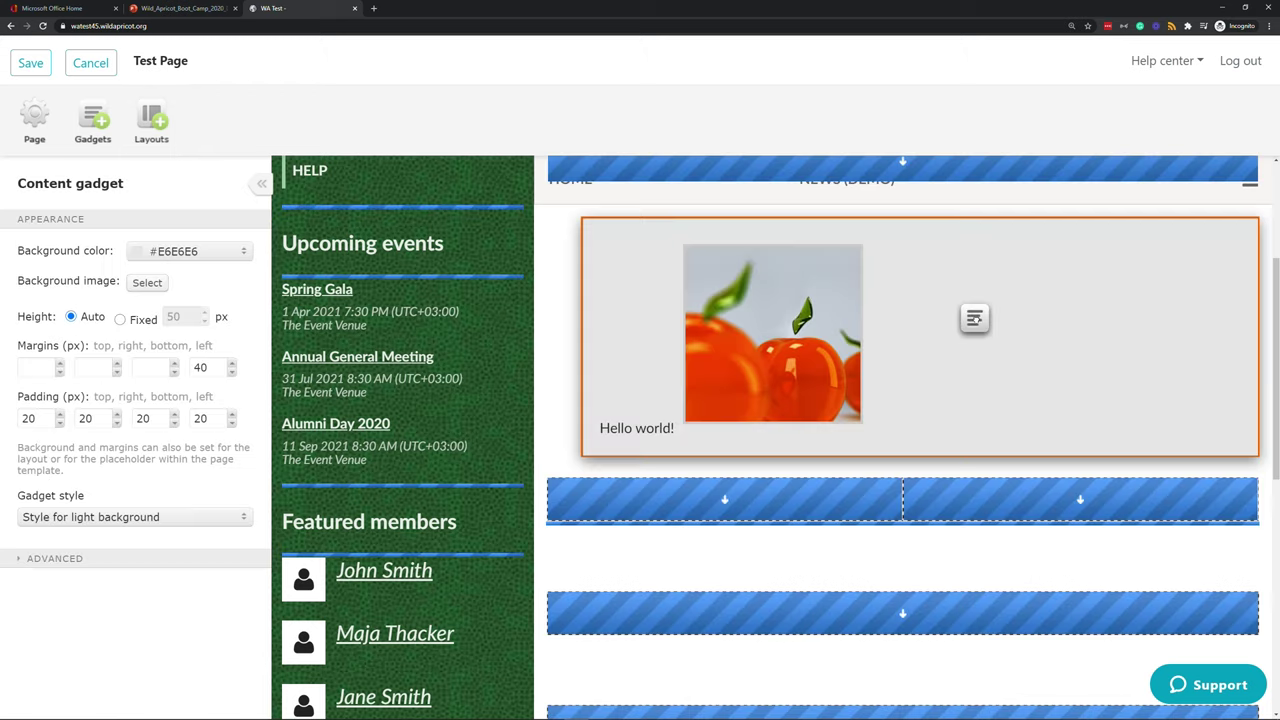
left_click_drag(886, 432, 882, 426)
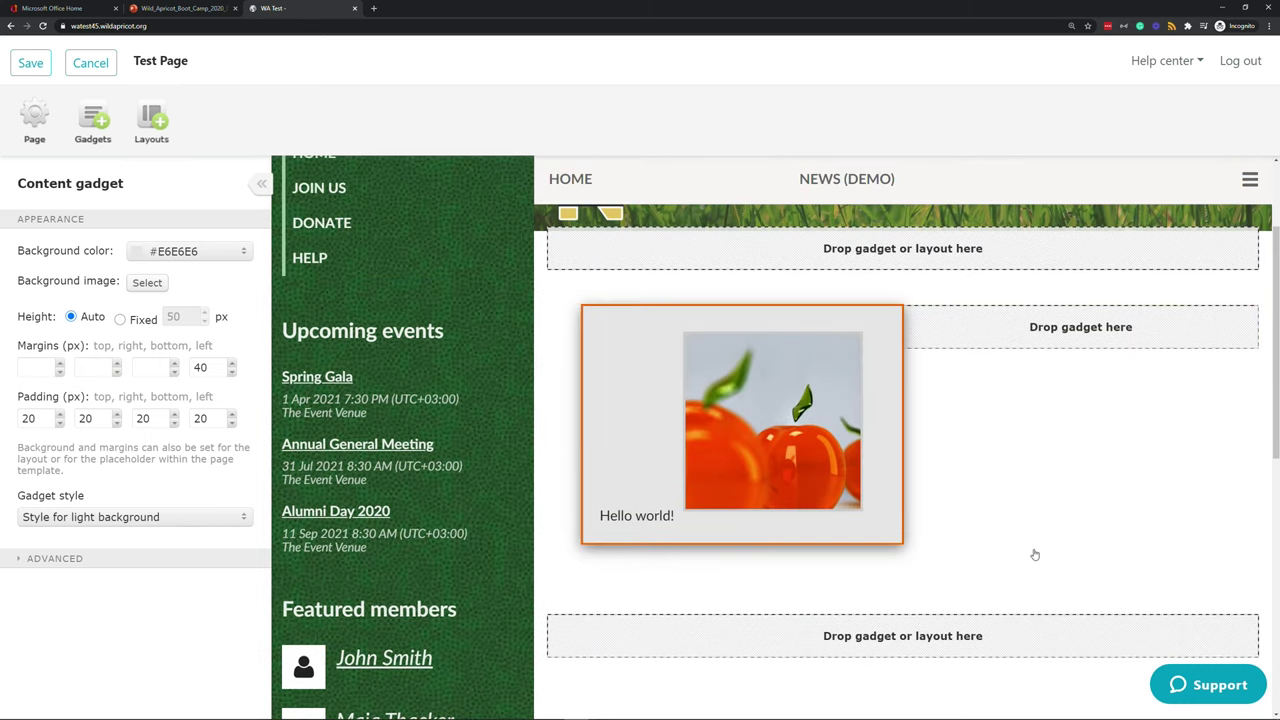
Step: Add a Slideshow gadget to the empty second column and open its settings
left_click(96, 130)
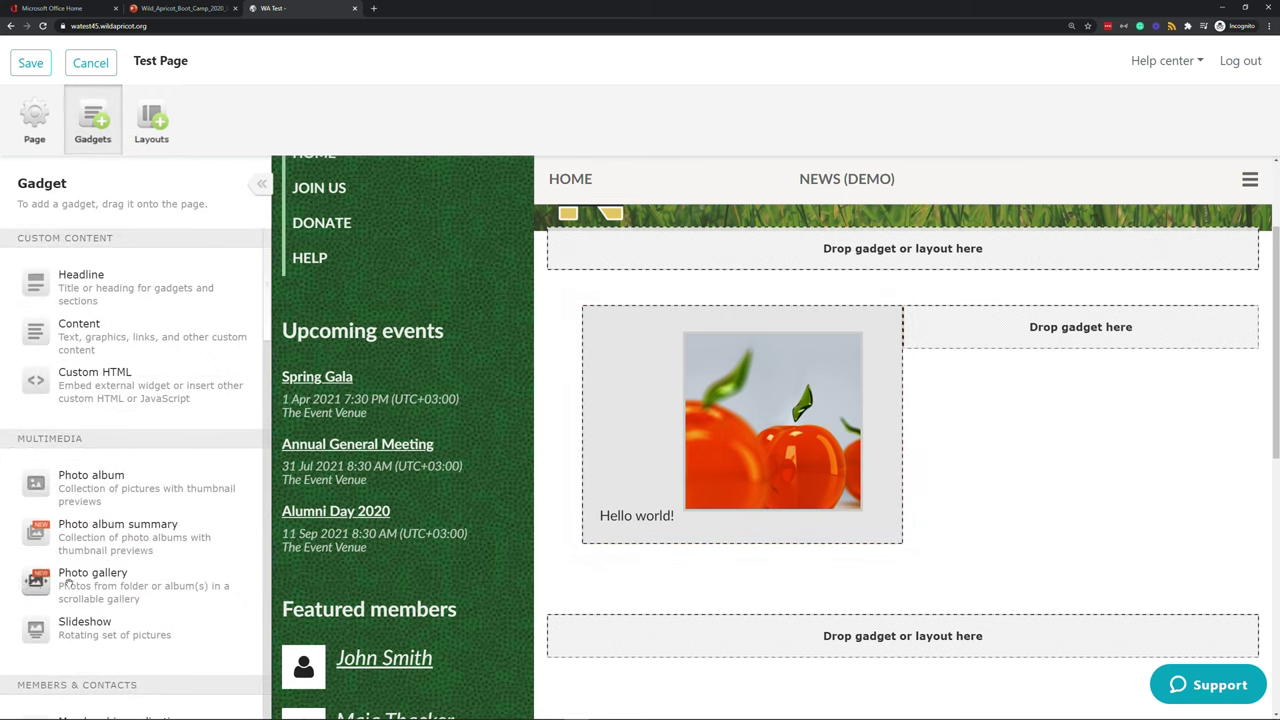
left_click_drag(36, 630, 1150, 322)
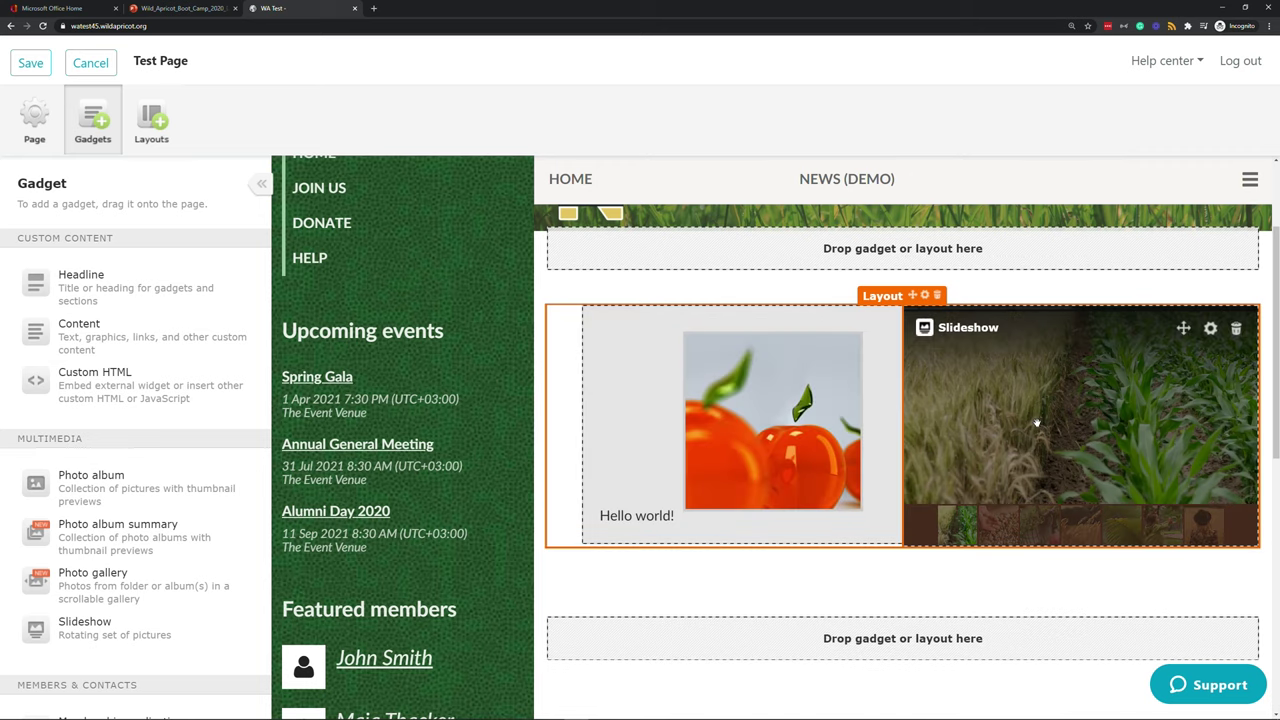
left_click(1209, 330)
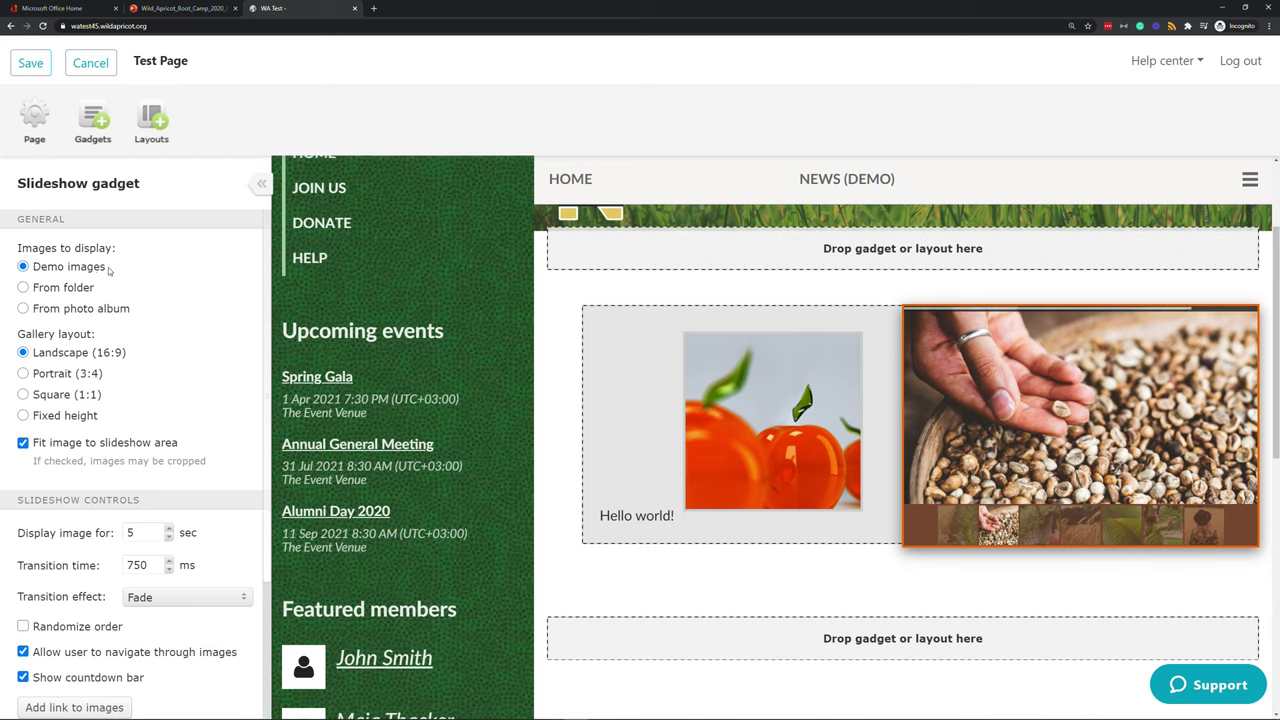
Step: Try the Pictures folder as the slideshow's image source and switch the source to the Alumni Day 2019 photo album
left_click(56, 289)
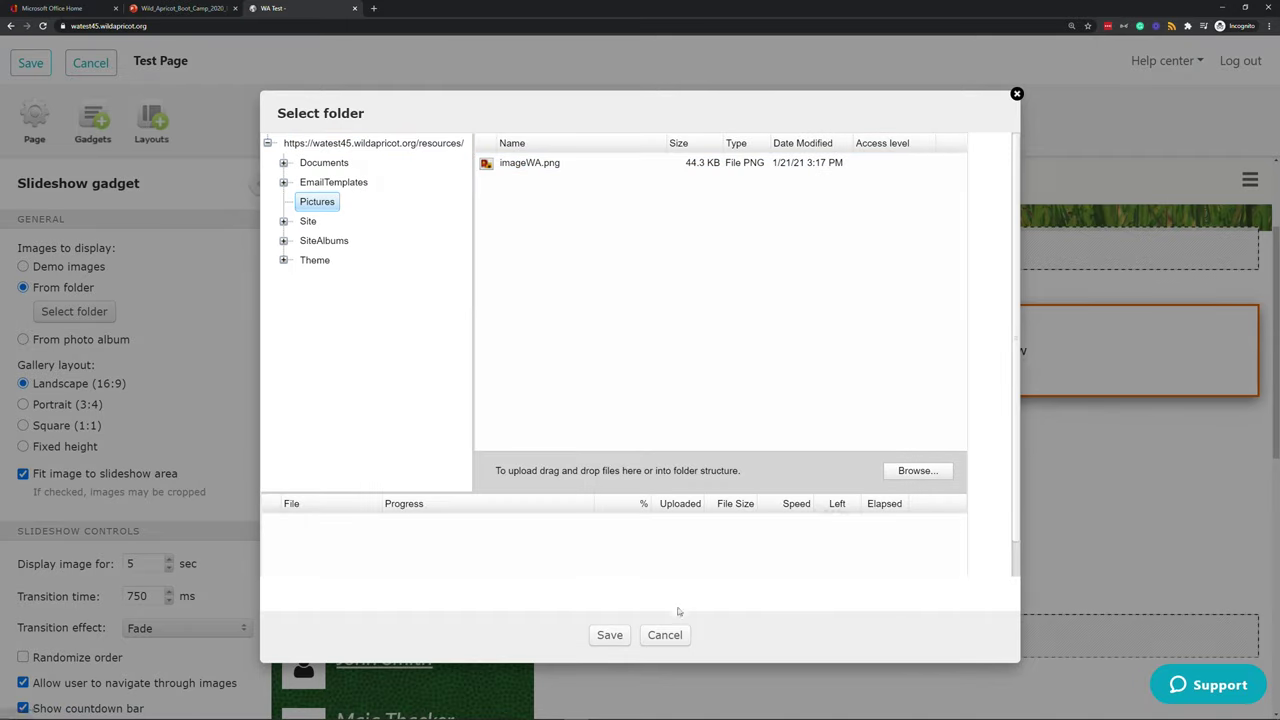
left_click(618, 634)
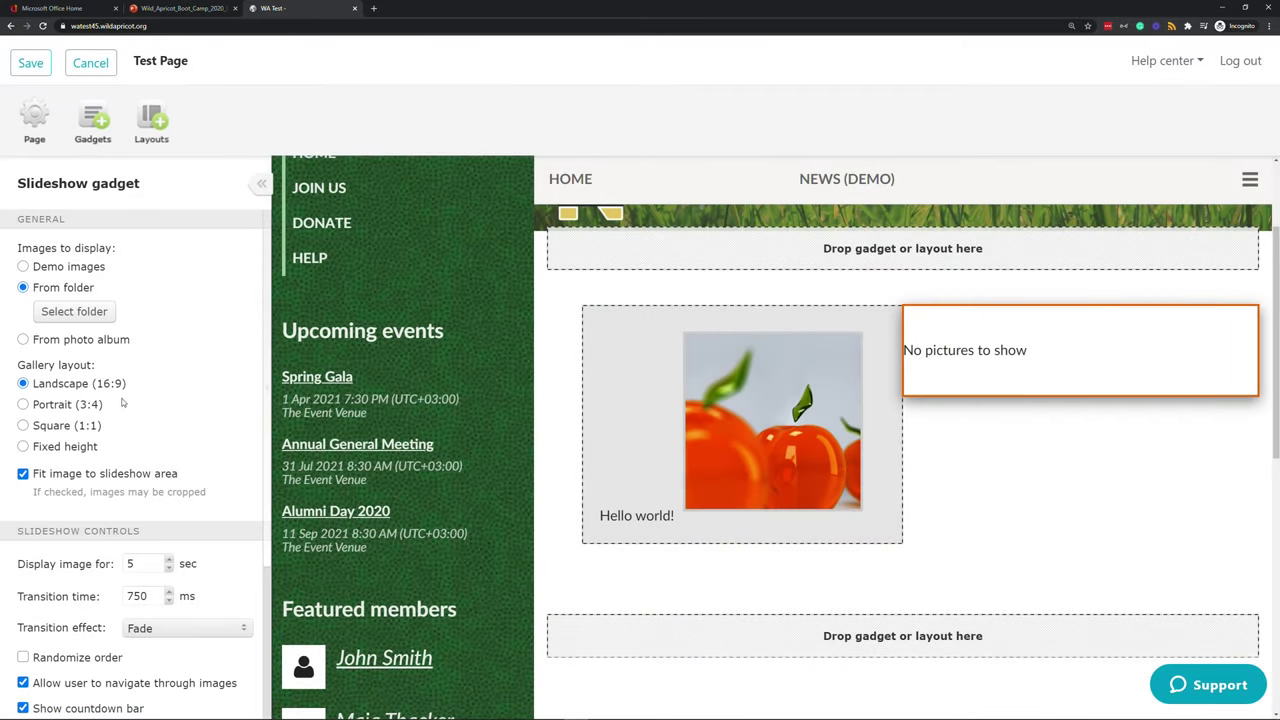
left_click(22, 339)
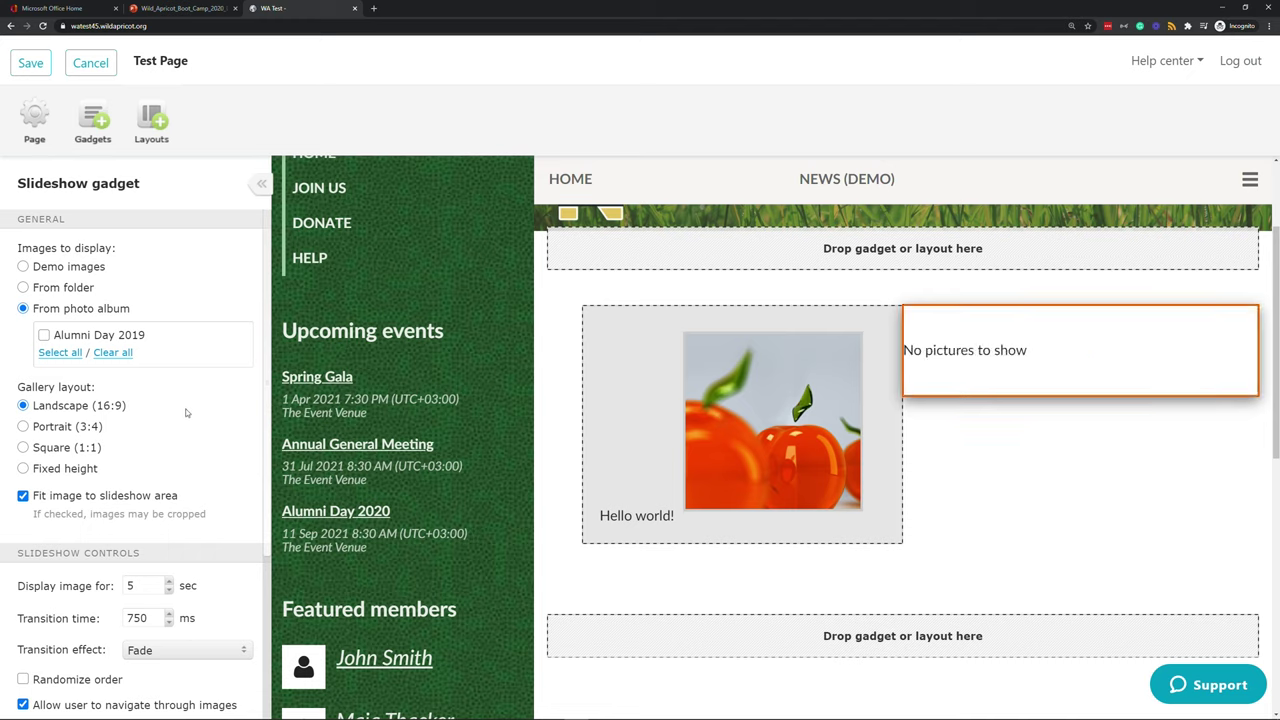
left_click(44, 335)
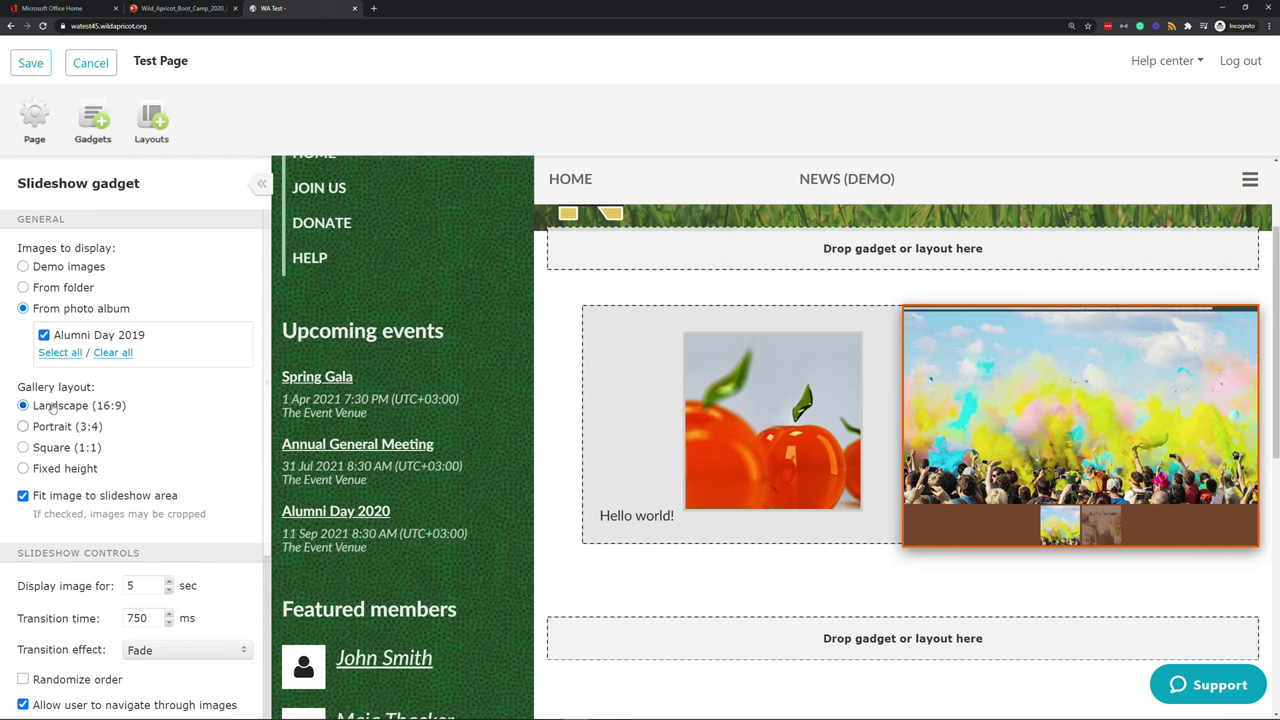
Step: Examine the Website/Email, Site page and Event link options for the slideshow images without inserting a link
scroll(165, 373, "down", 3)
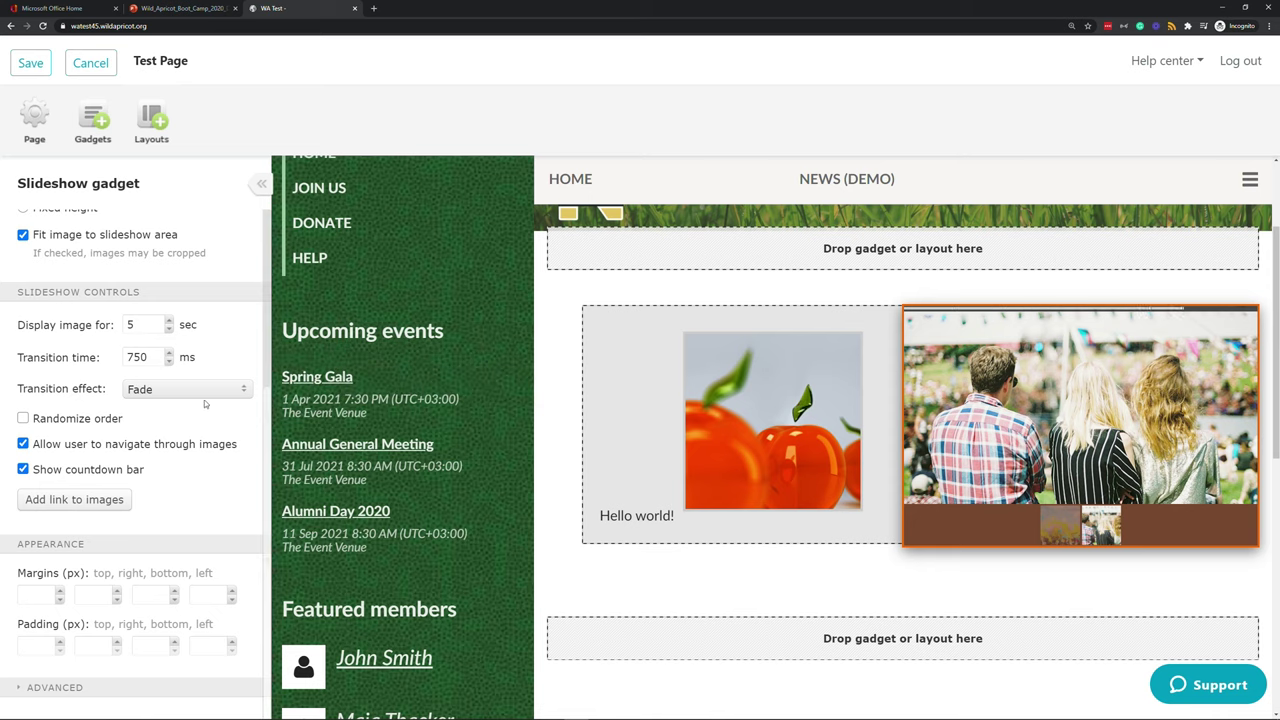
left_click(80, 506)
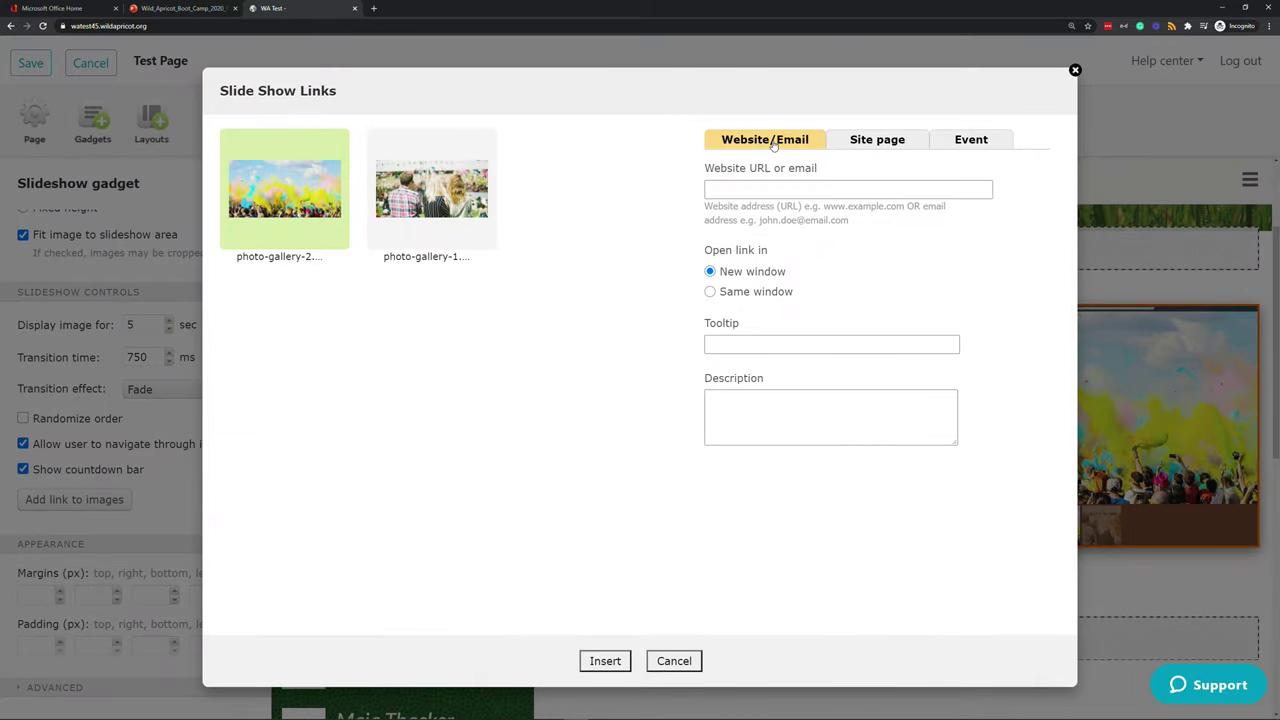
left_click(878, 143)
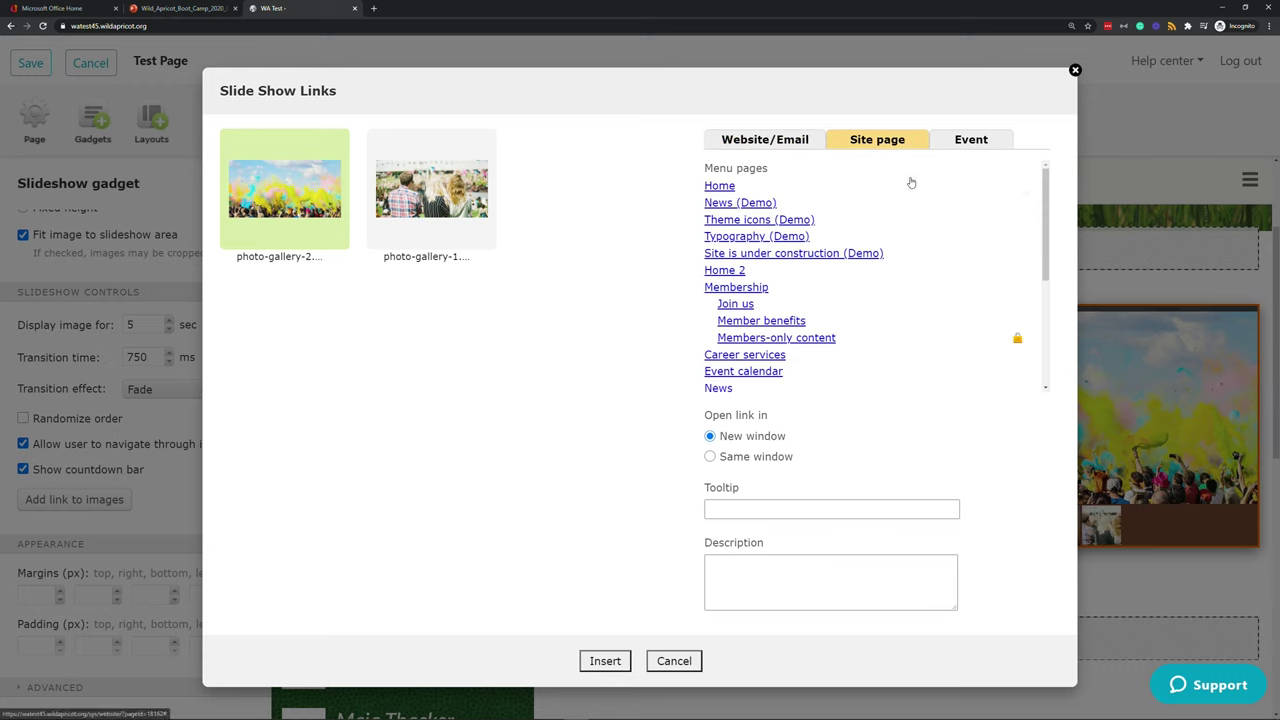
left_click(966, 141)
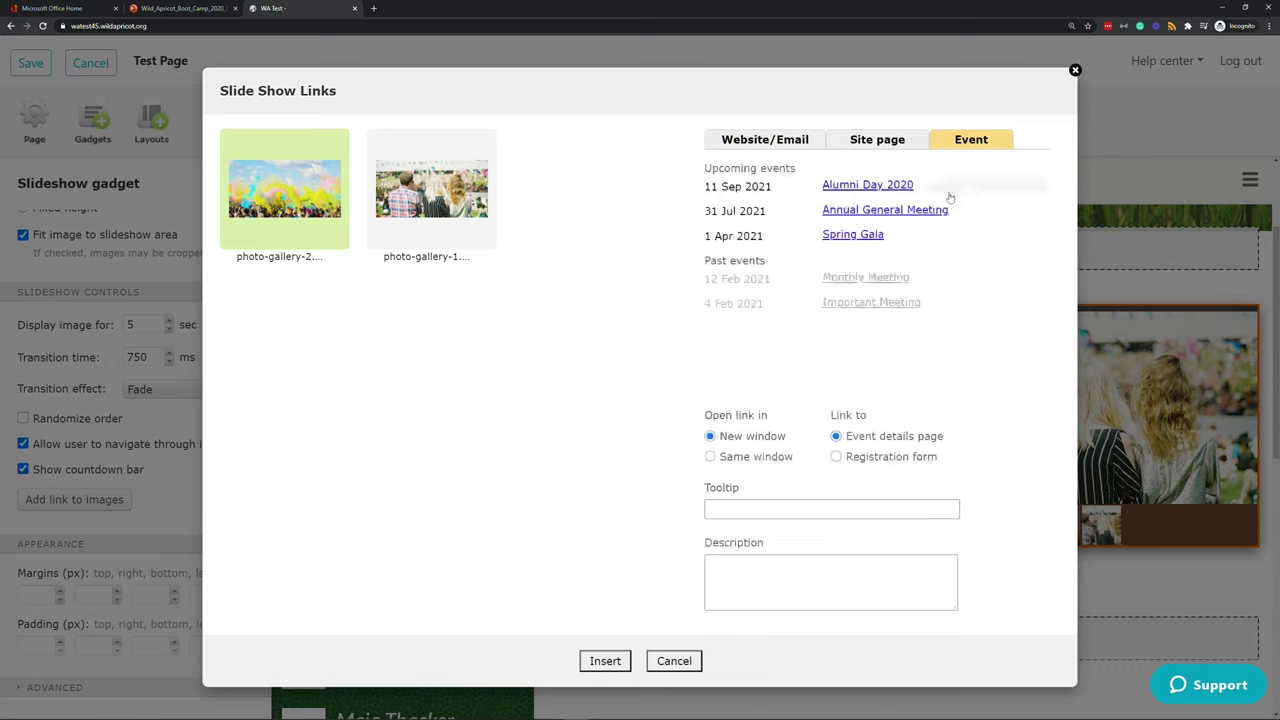
left_click(686, 666)
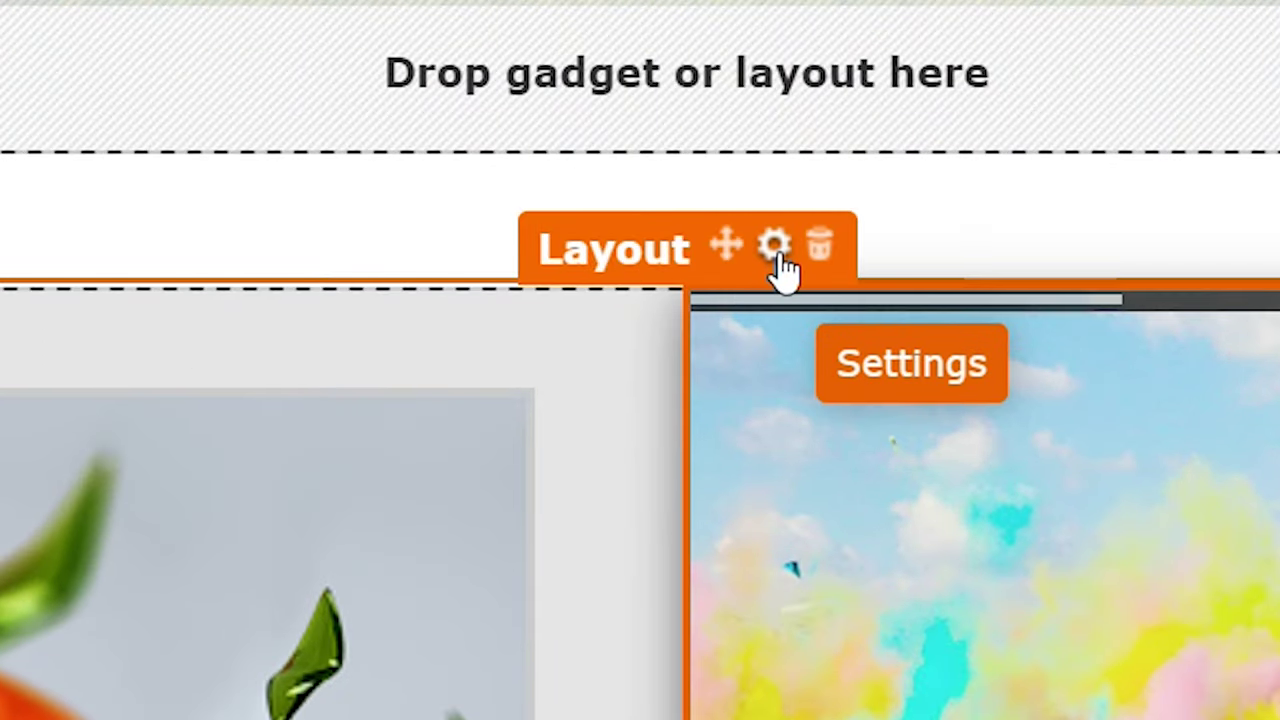
Step: Set the two-column layout's column spacing to 20 px and narrow the column holding the Content gadget
left_click(776, 248)
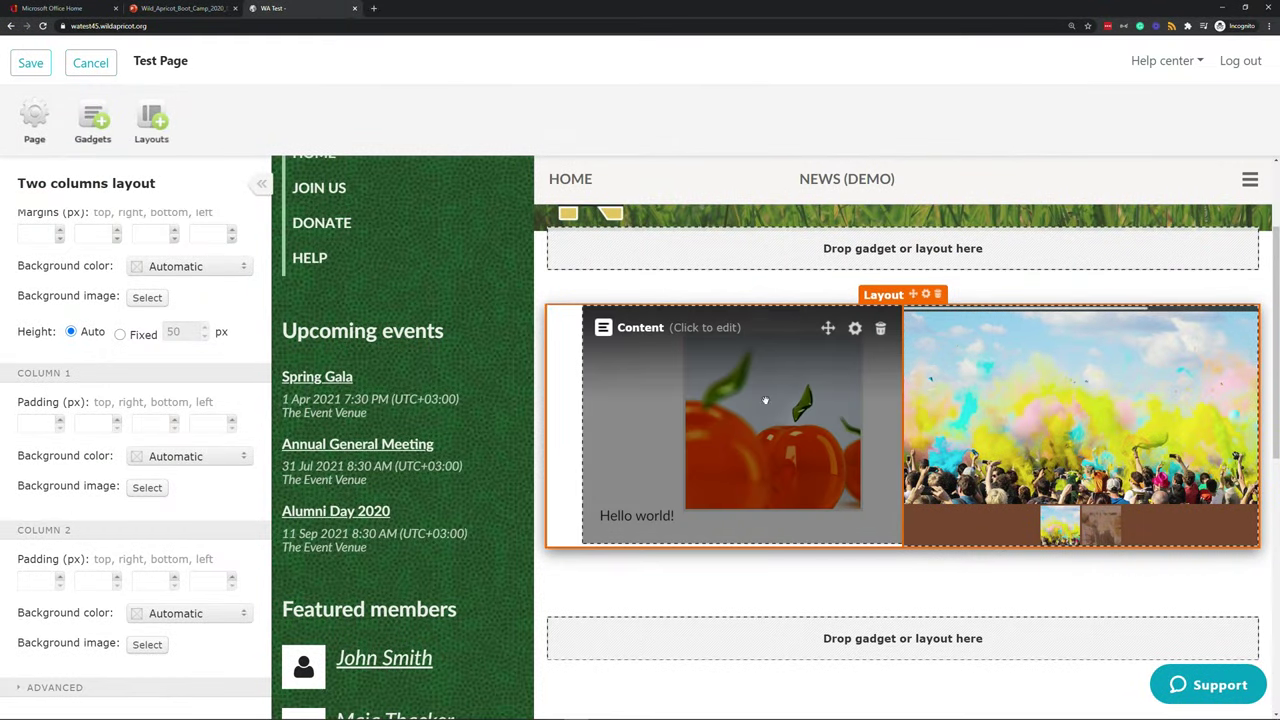
scroll(175, 390, "up", 2)
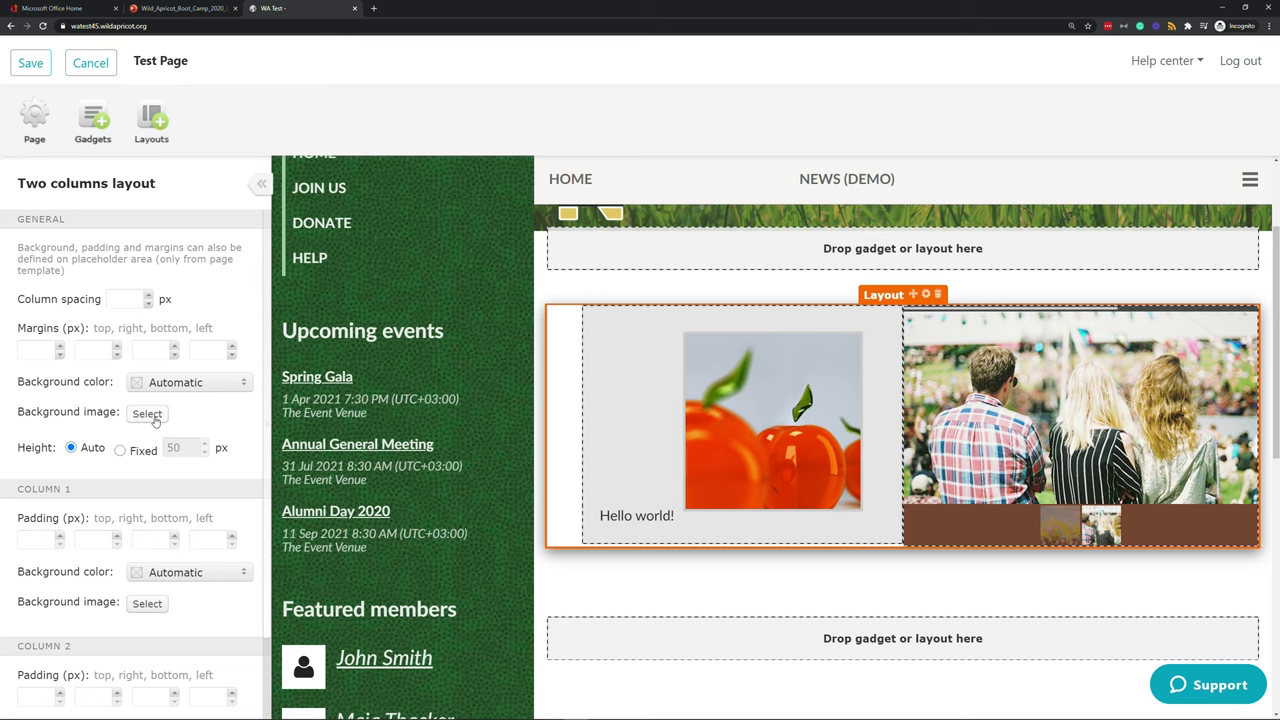
left_click(128, 298)
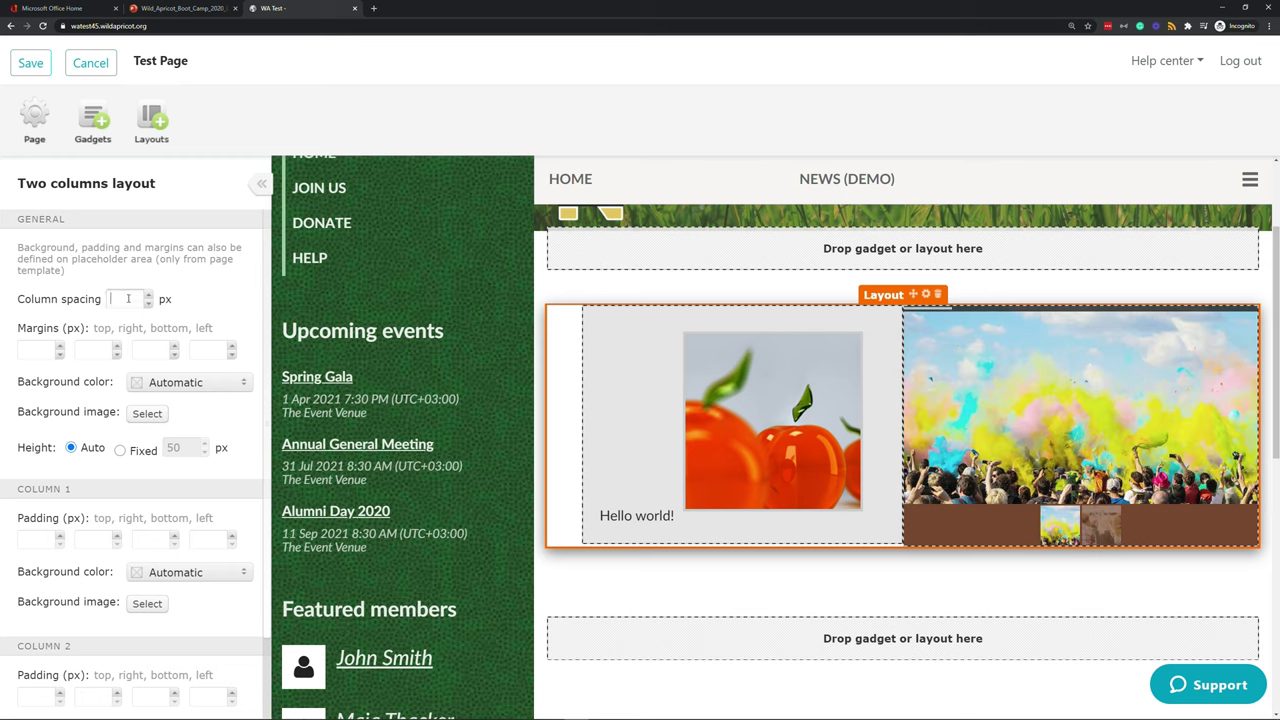
type("20")
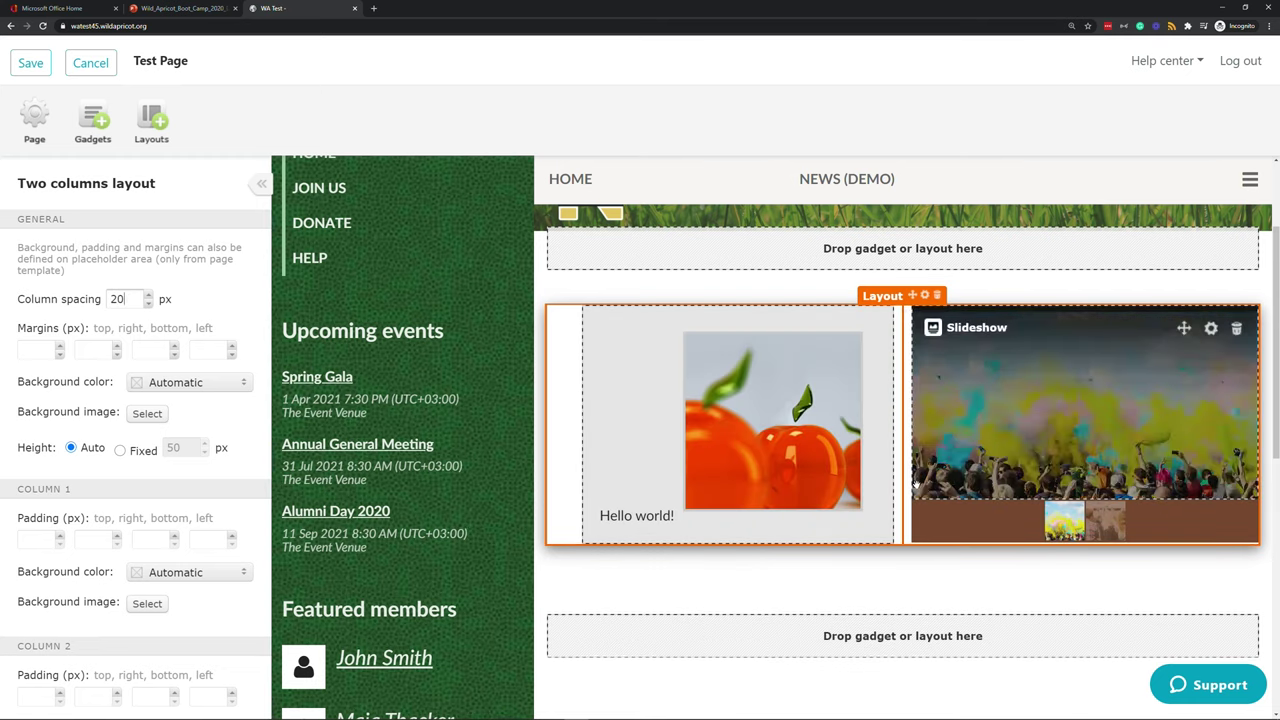
left_click_drag(903, 448, 812, 432)
scroll(7, 412, "down", 1)
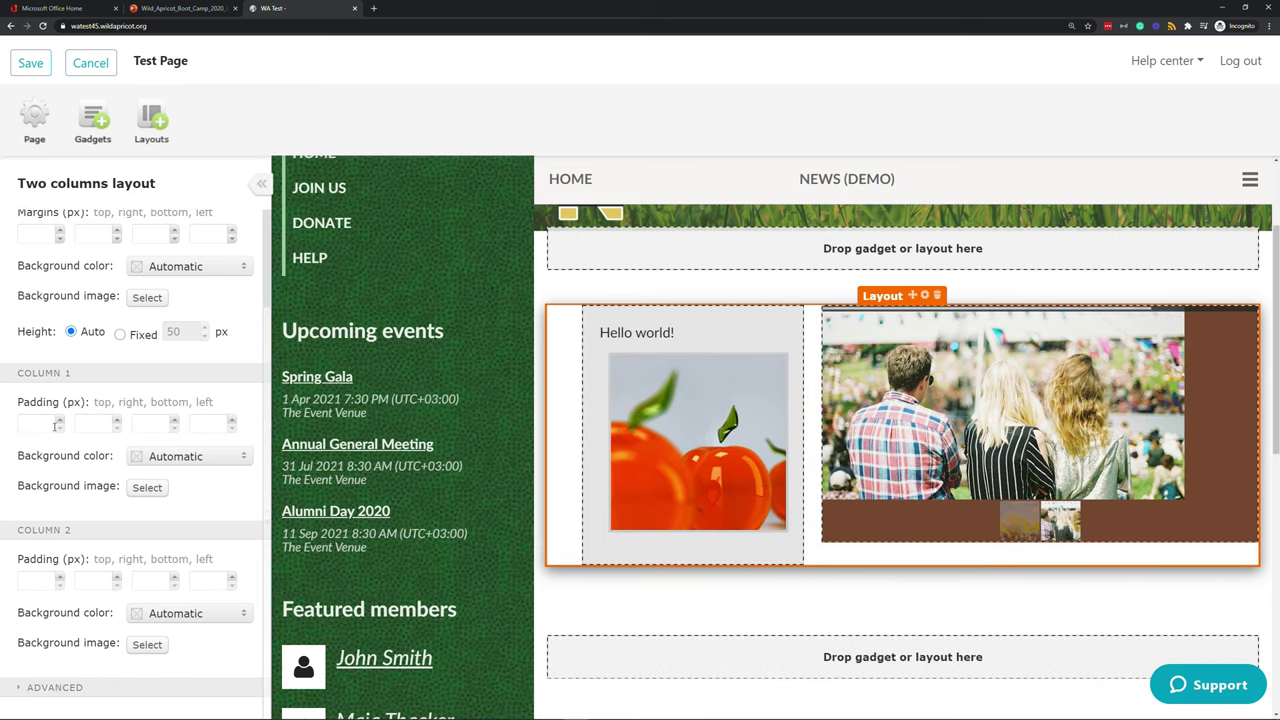
scroll(127, 425, "up", 1)
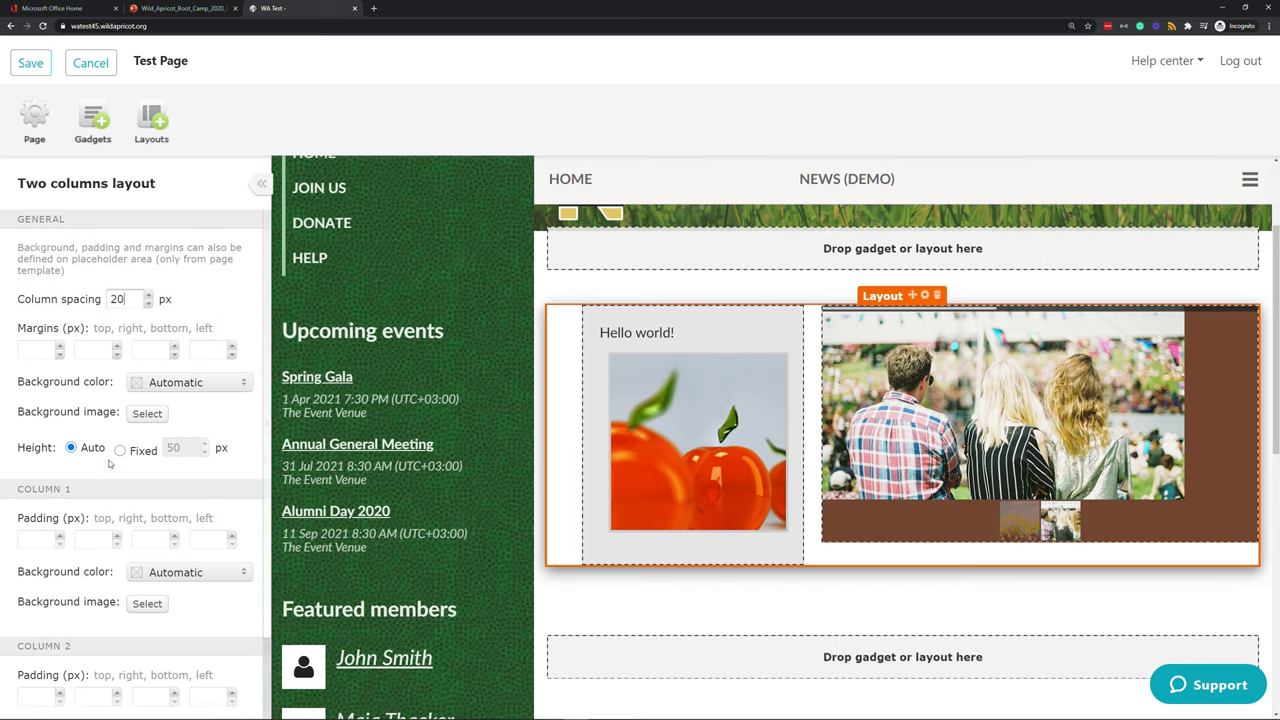
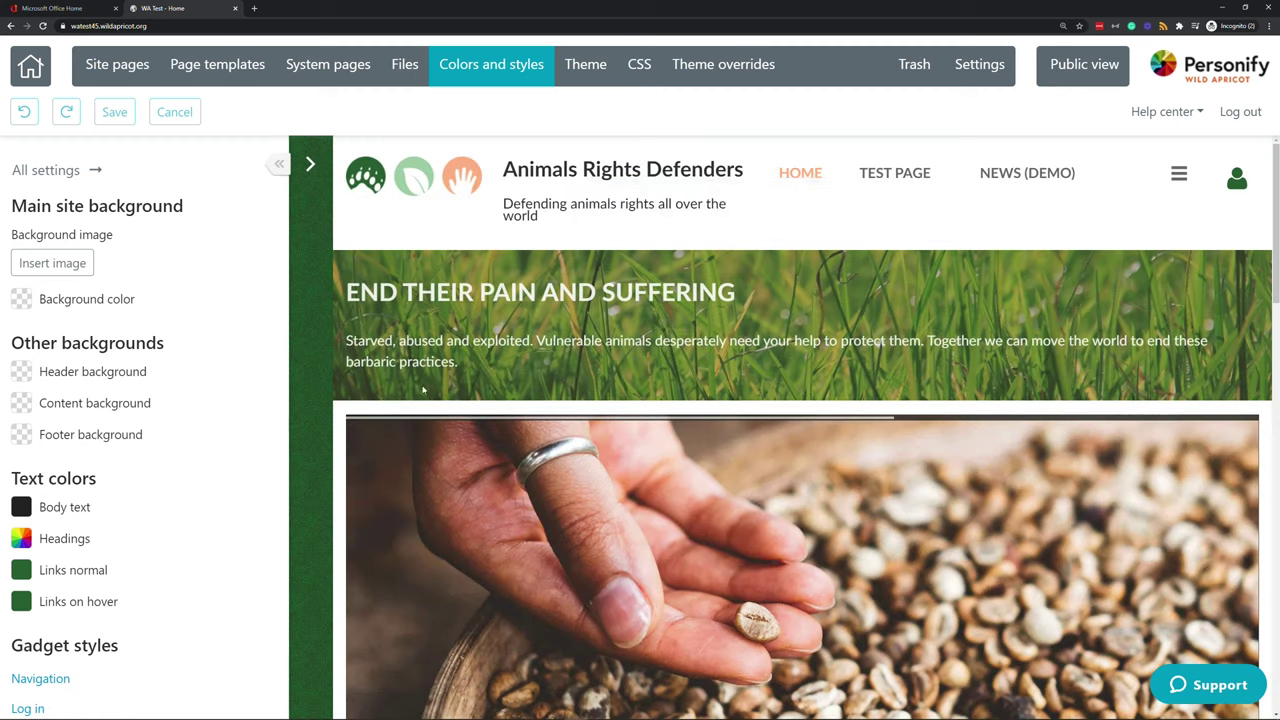
Step: On the Test Page preview, set the main site background color to #5b0a0a and add that color to the custom palette
left_click(870, 178)
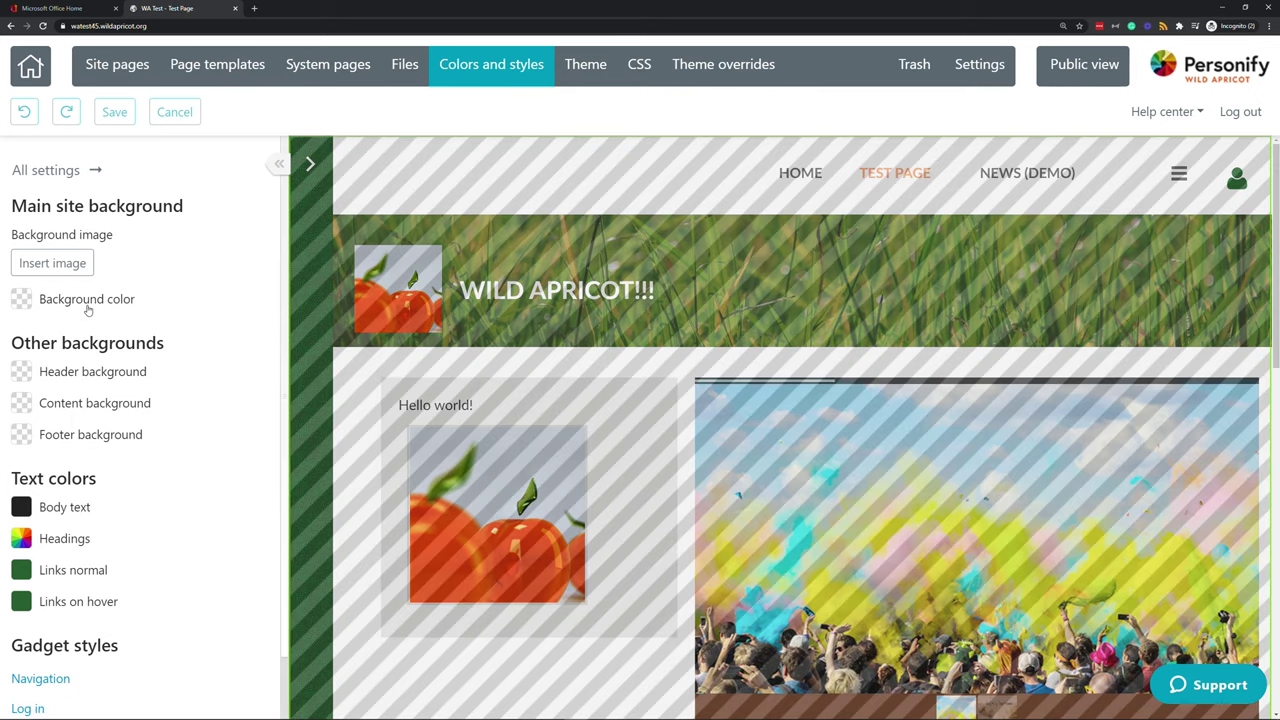
left_click(88, 310)
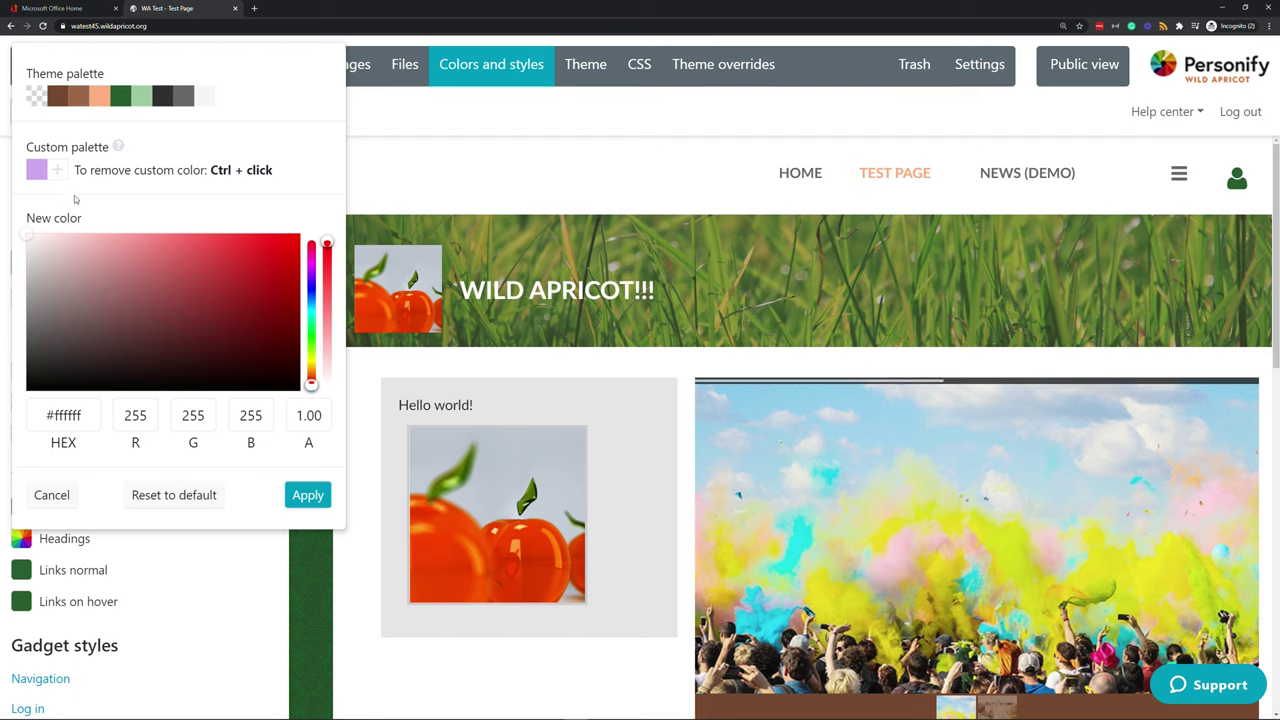
left_click_drag(208, 298, 268, 336)
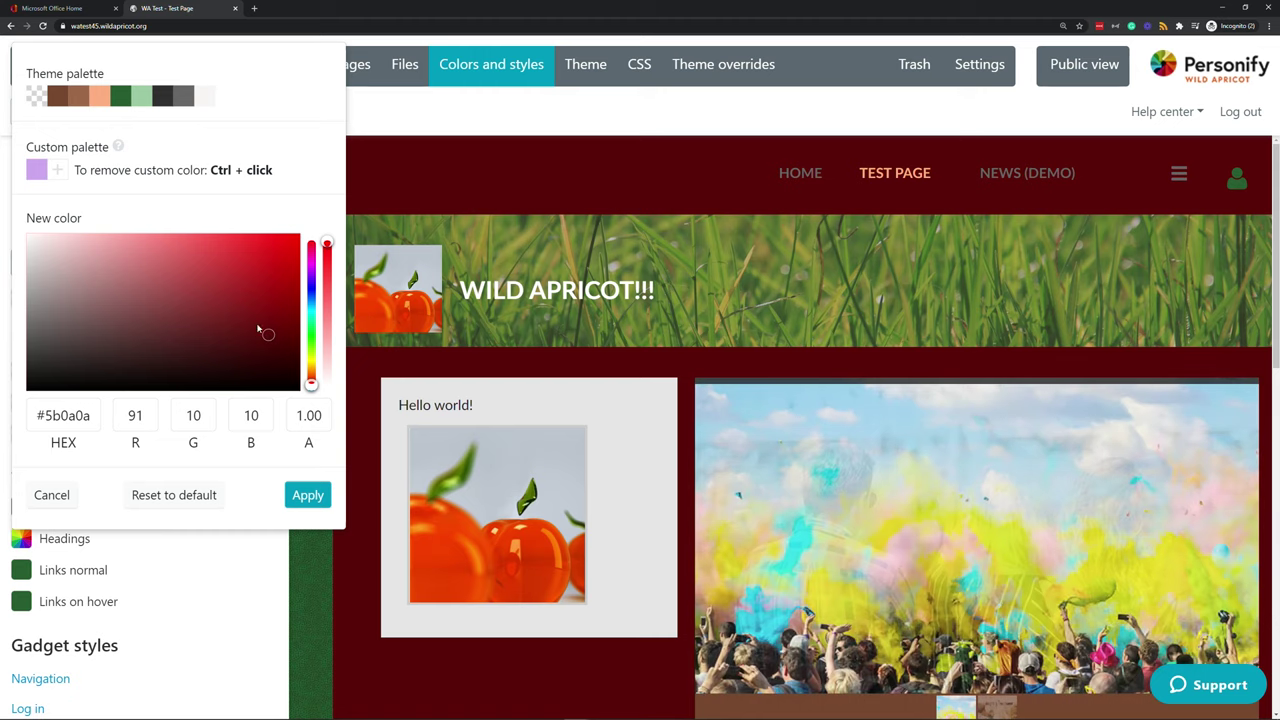
left_click(58, 174)
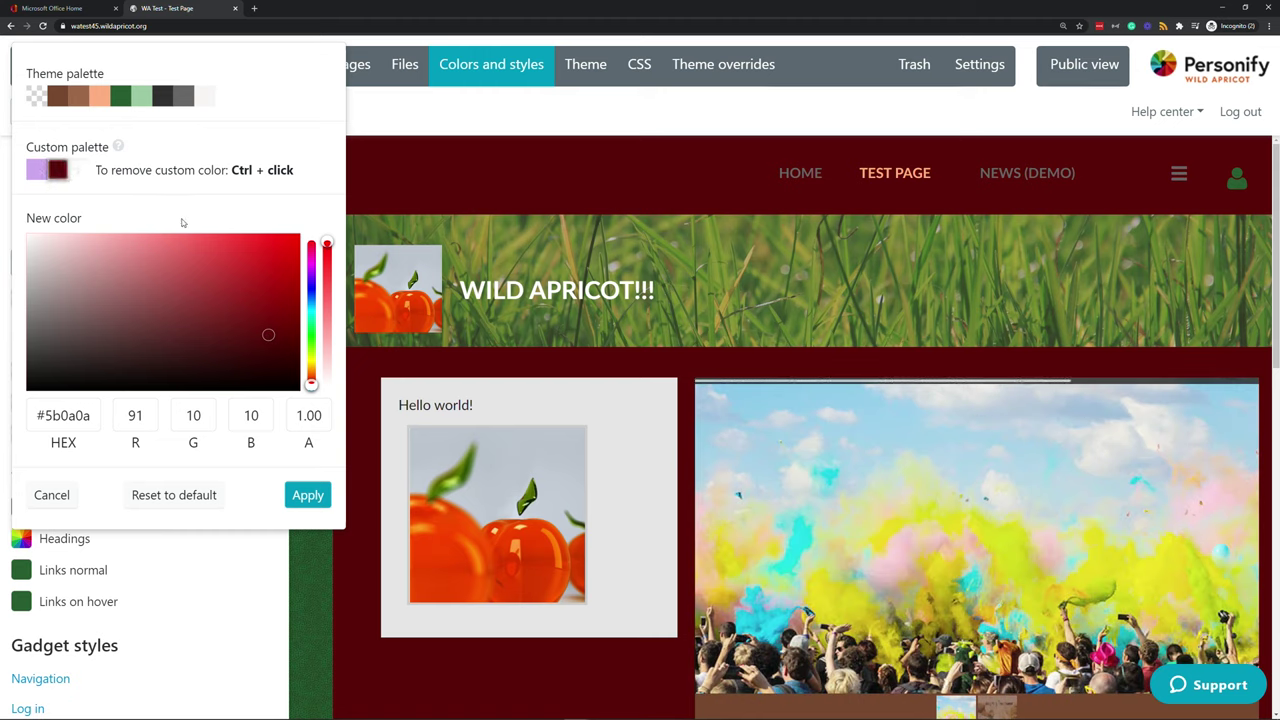
left_click(308, 494)
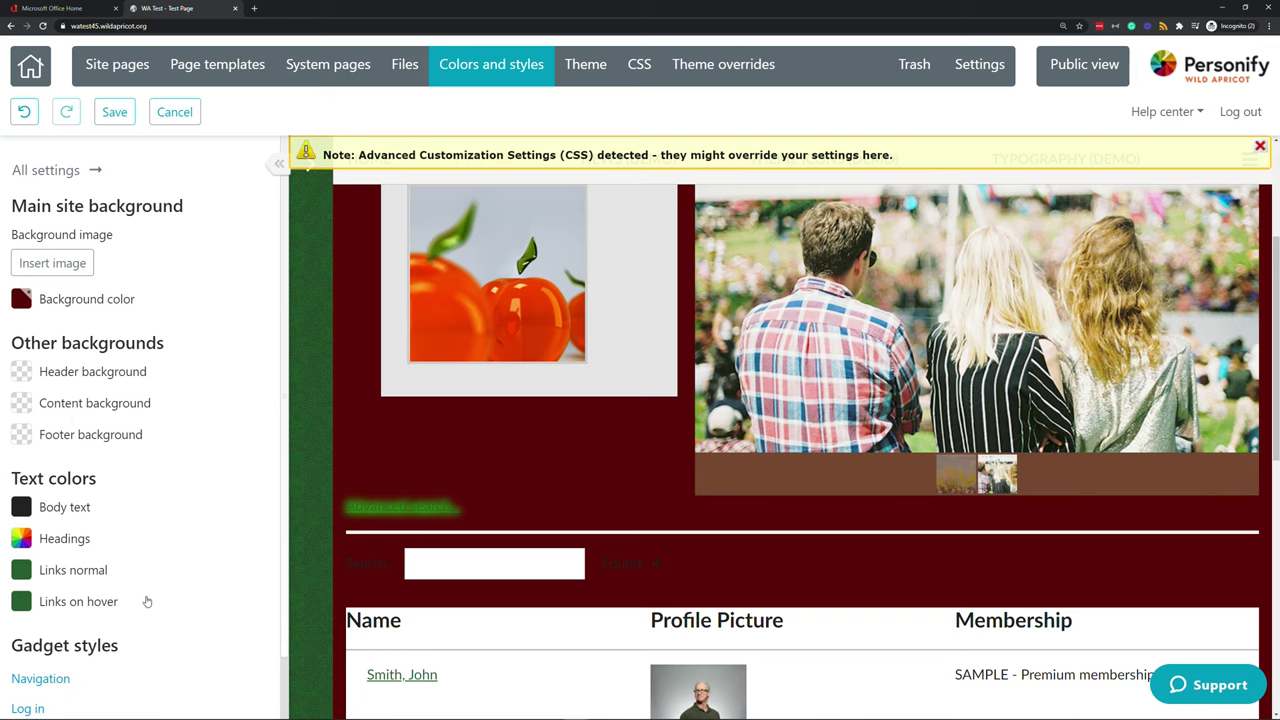
left_click(1260, 148)
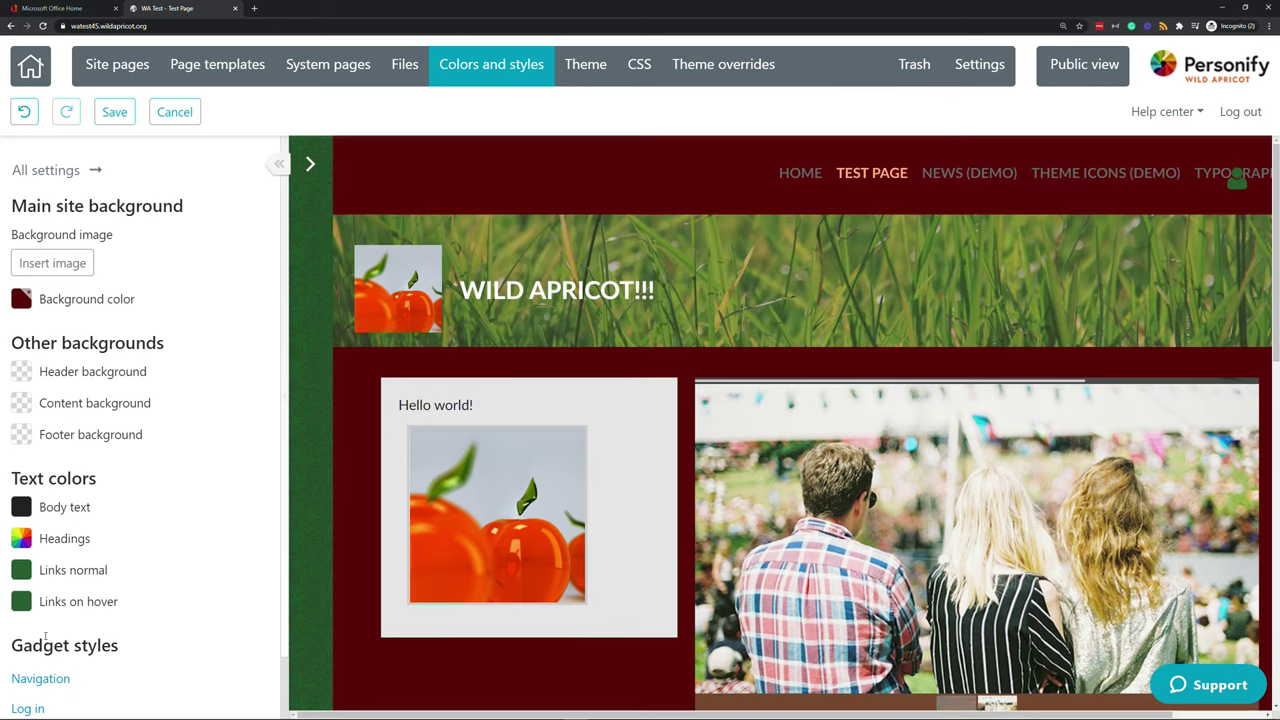
Step: Set the horizontal menu's normal top-level style for light backgrounds to Comic Sans MS at 0.90 em in the Navigation gadget styles
scroll(123, 529, "down", 1)
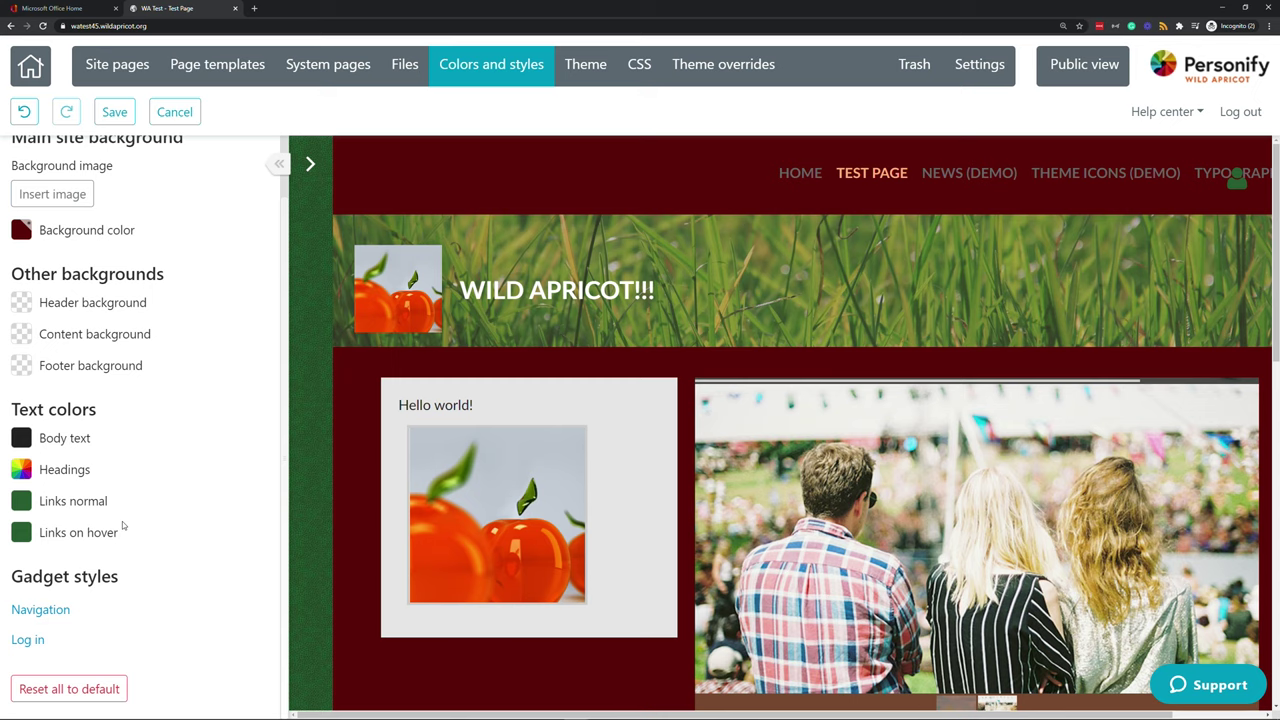
left_click(49, 611)
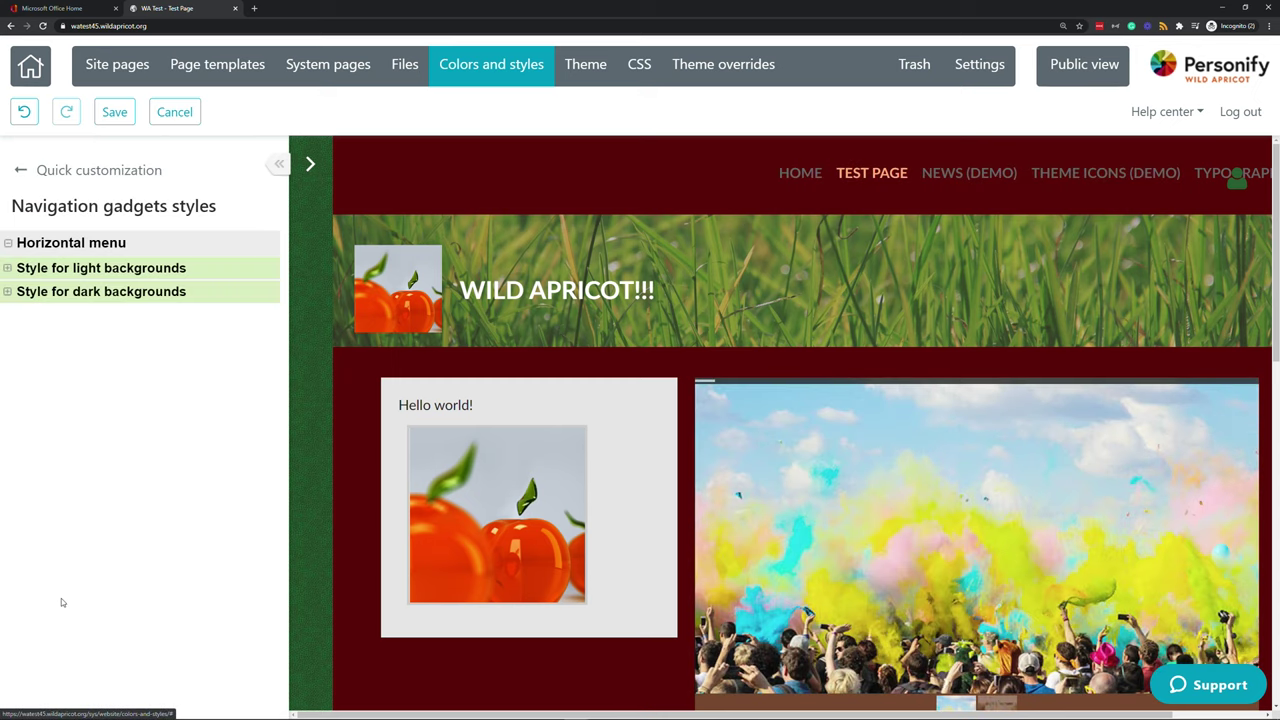
left_click(12, 270)
left_click(15, 292)
left_click(26, 316)
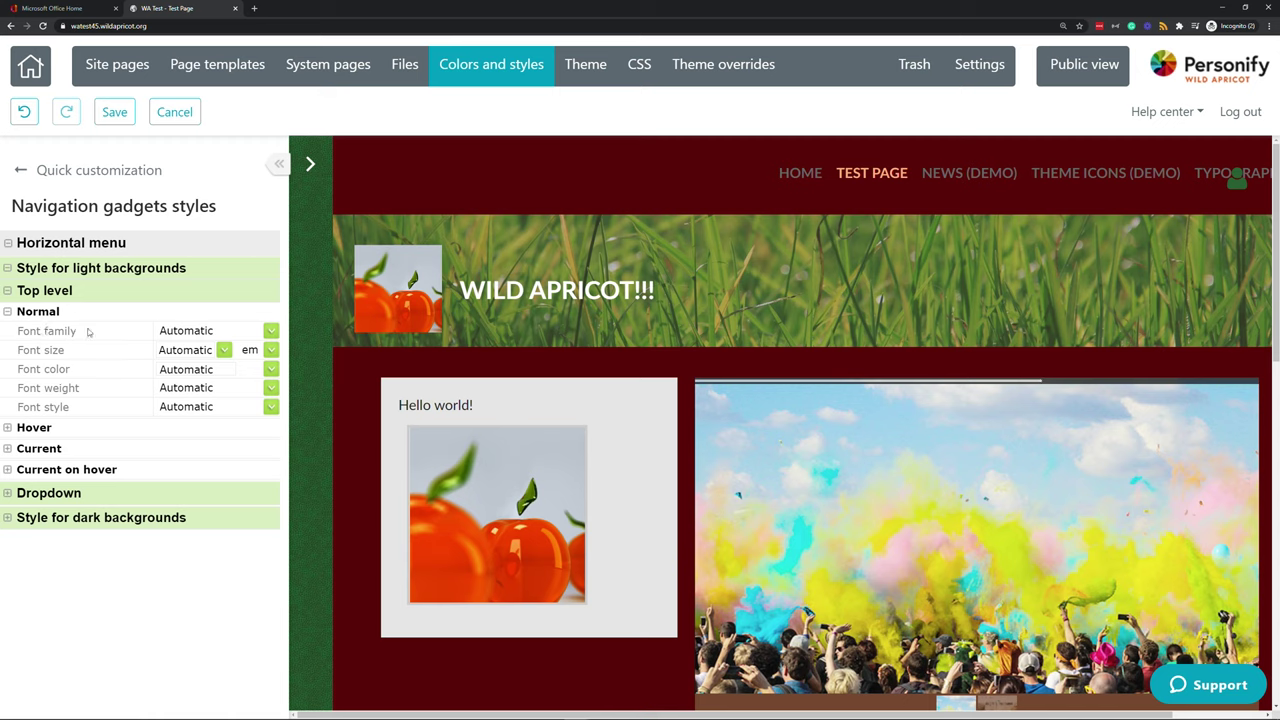
left_click(270, 331)
left_click(242, 377)
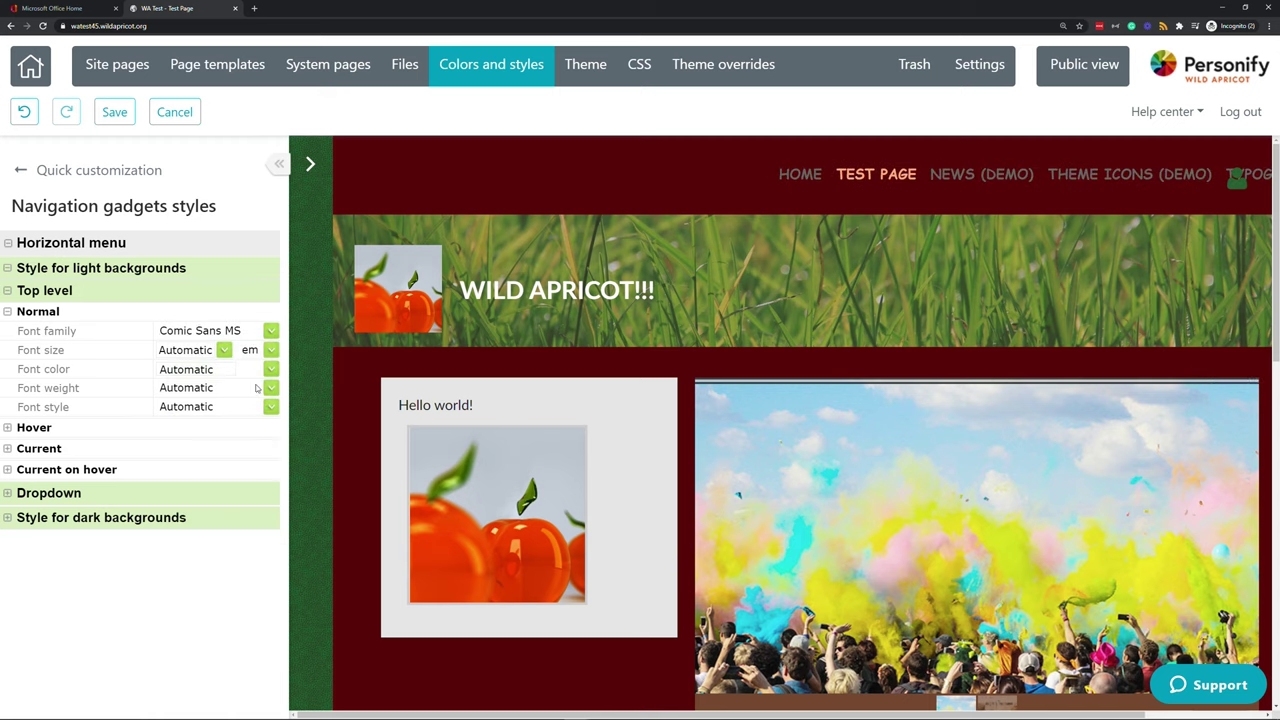
left_click(226, 351)
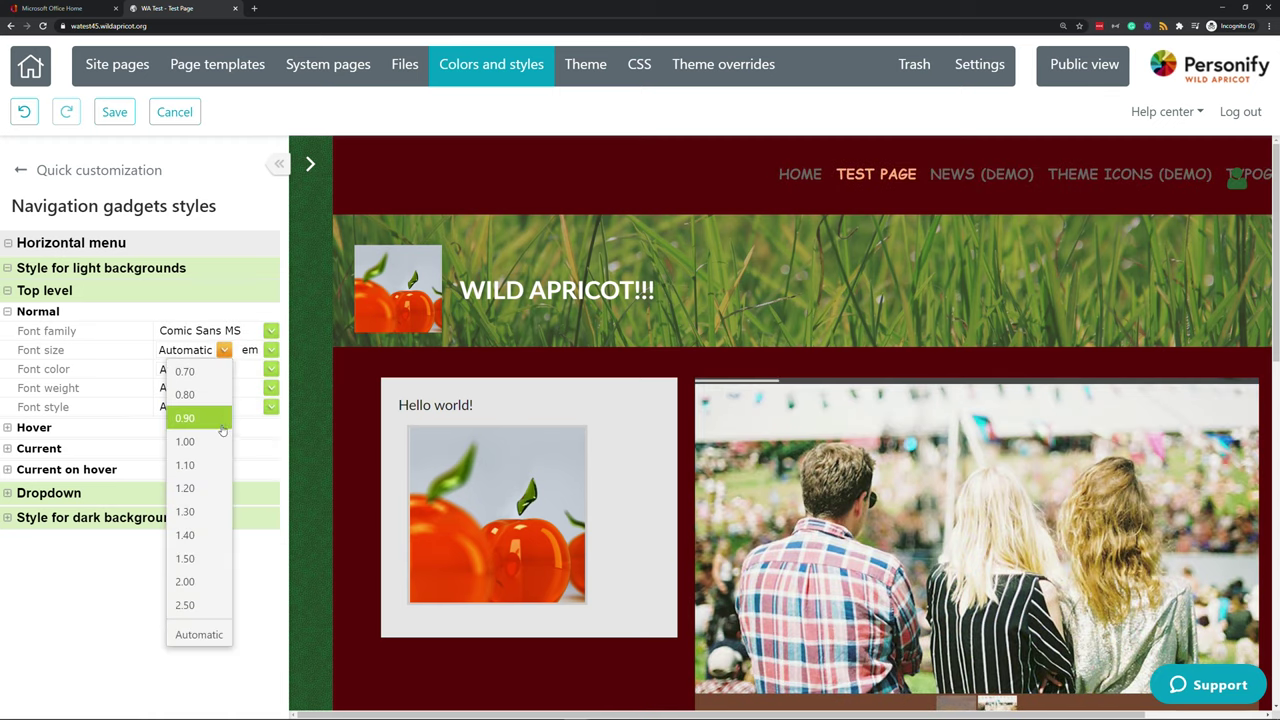
left_click(222, 424)
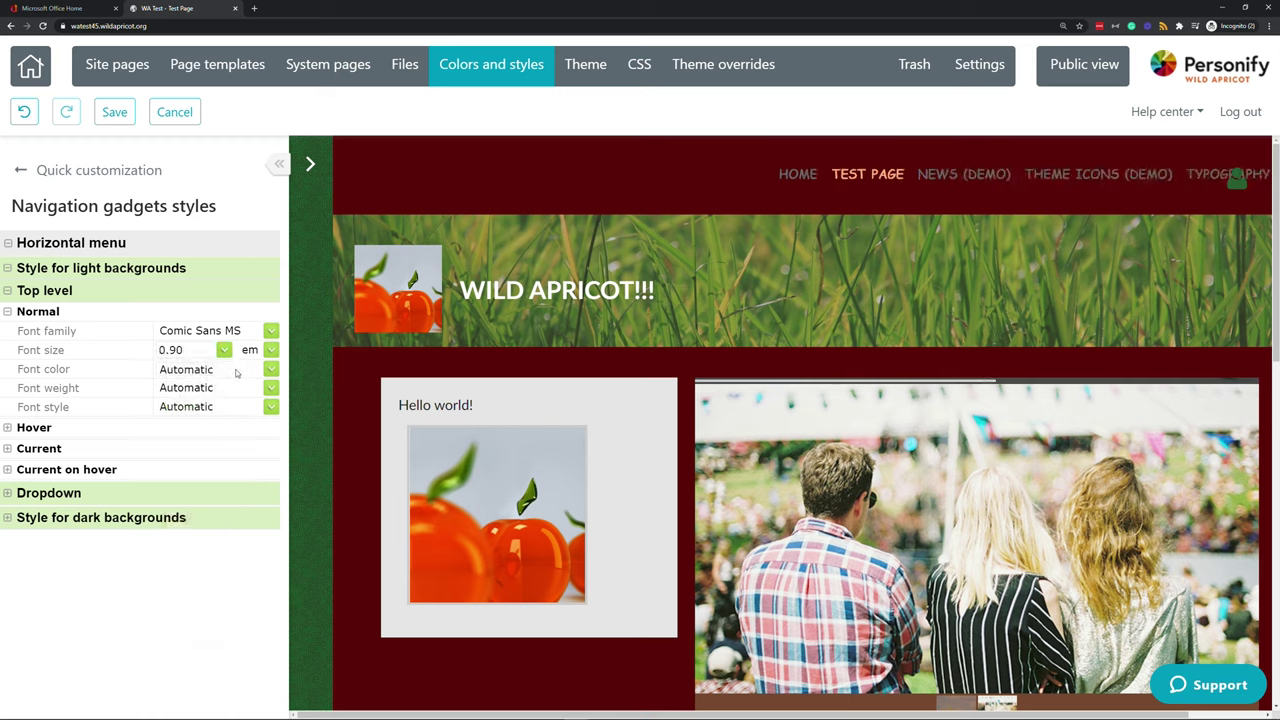
Step: Examine the horizontal menu's Hover, Current and Dropdown style options and the Log in gadget style categories
left_click(60, 428)
left_click(88, 470)
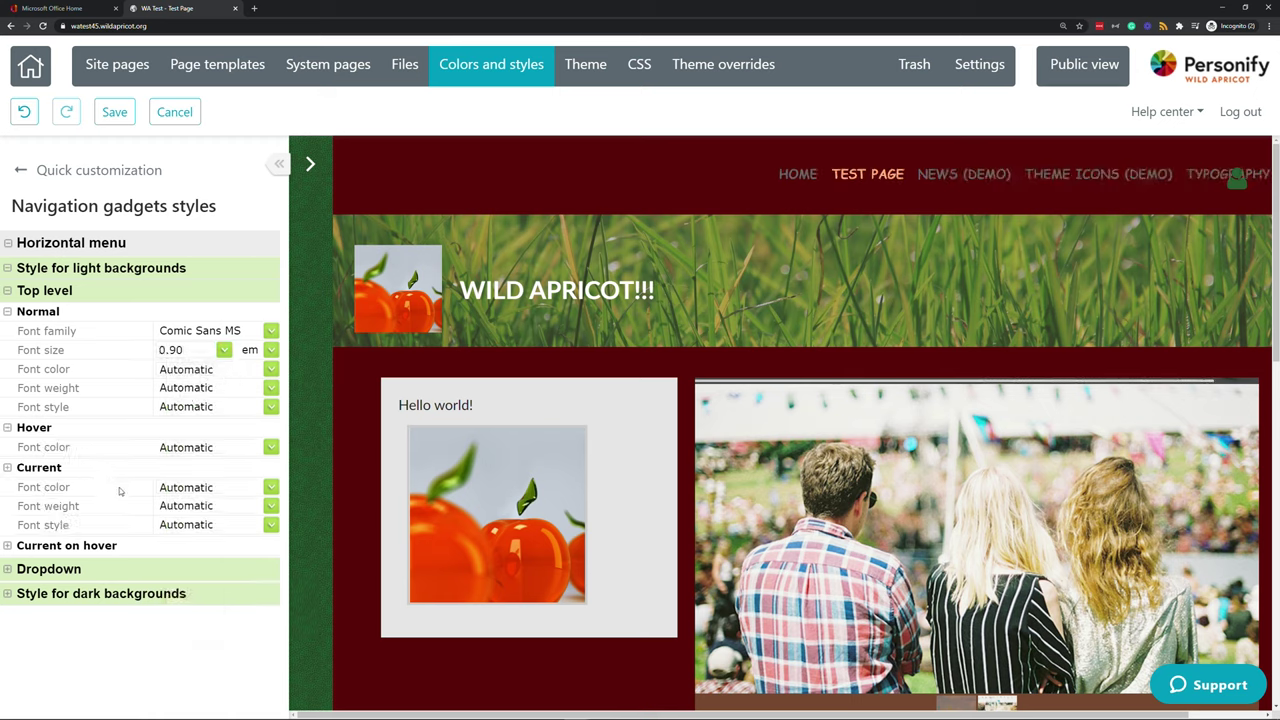
left_click(155, 570)
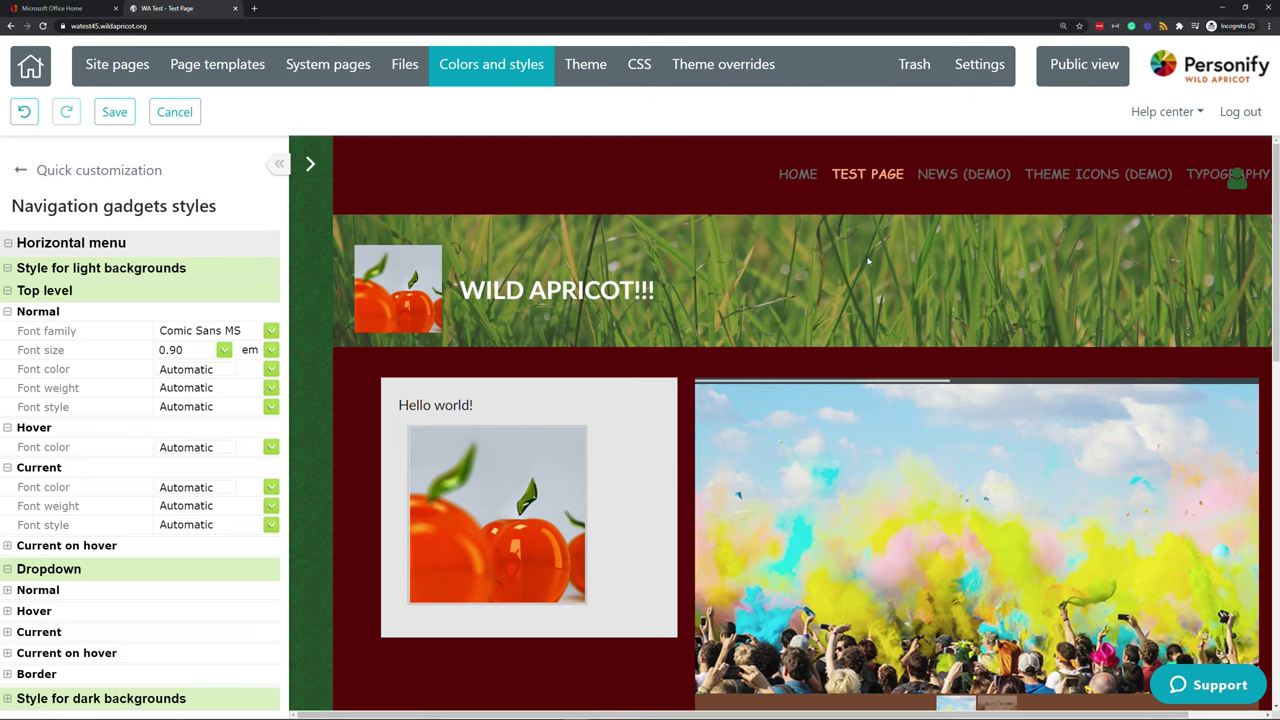
left_click(99, 170)
scroll(104, 645, "down", 1)
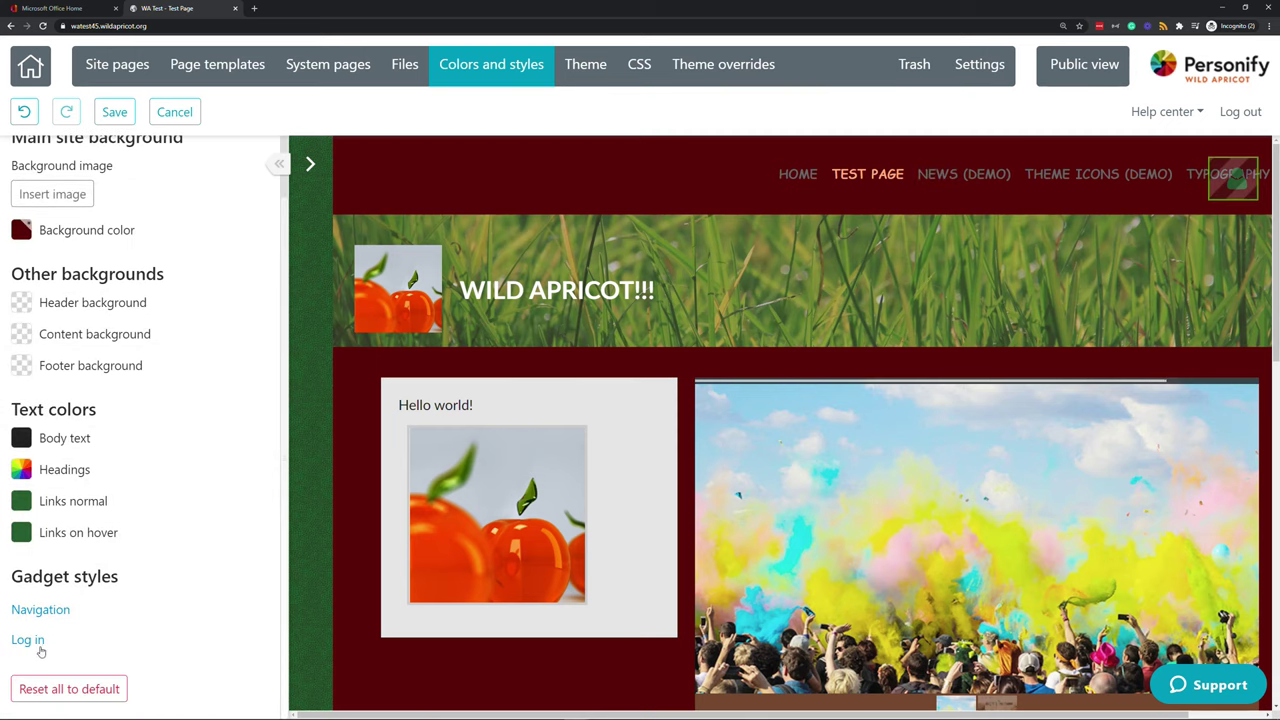
left_click(40, 640)
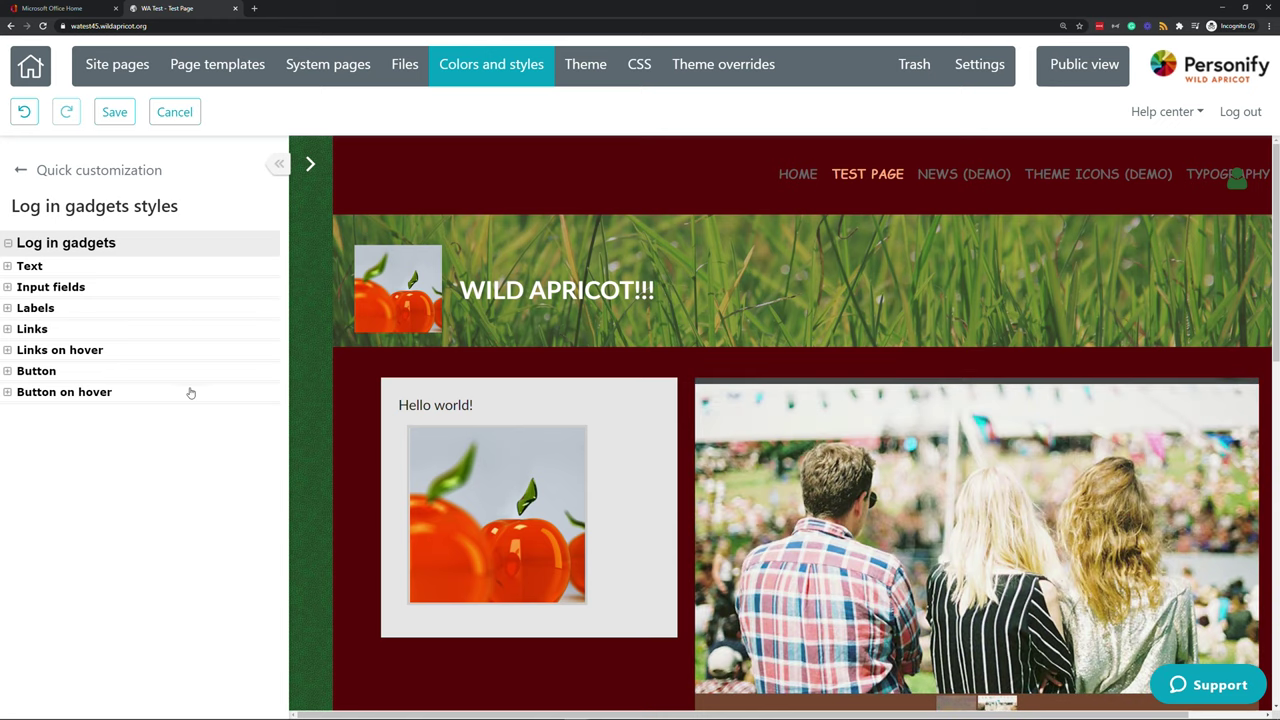
Step: Return to quick customization and reset the main site background color to default
left_click(100, 171)
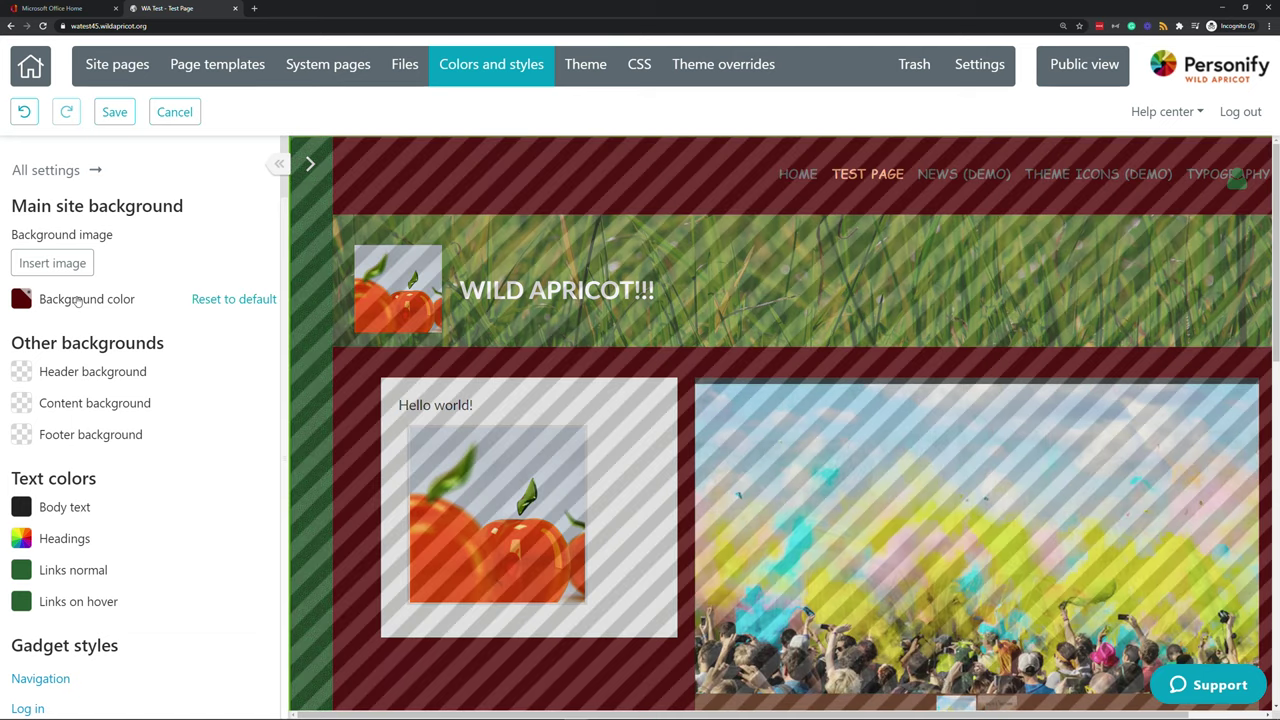
left_click(22, 298)
left_click(180, 500)
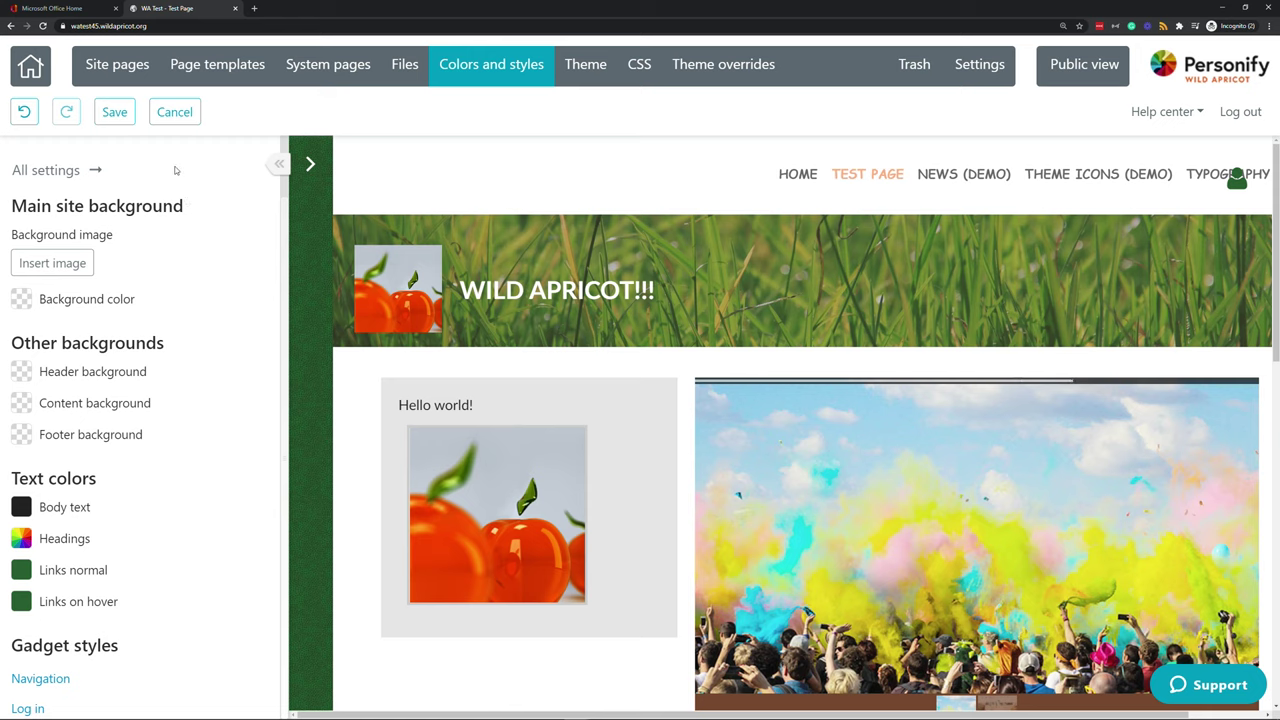
Step: Examine the full list of style settings, including Backgrounds, Header 1, Basic typography, Heading 1 and Heading 3
left_click(86, 171)
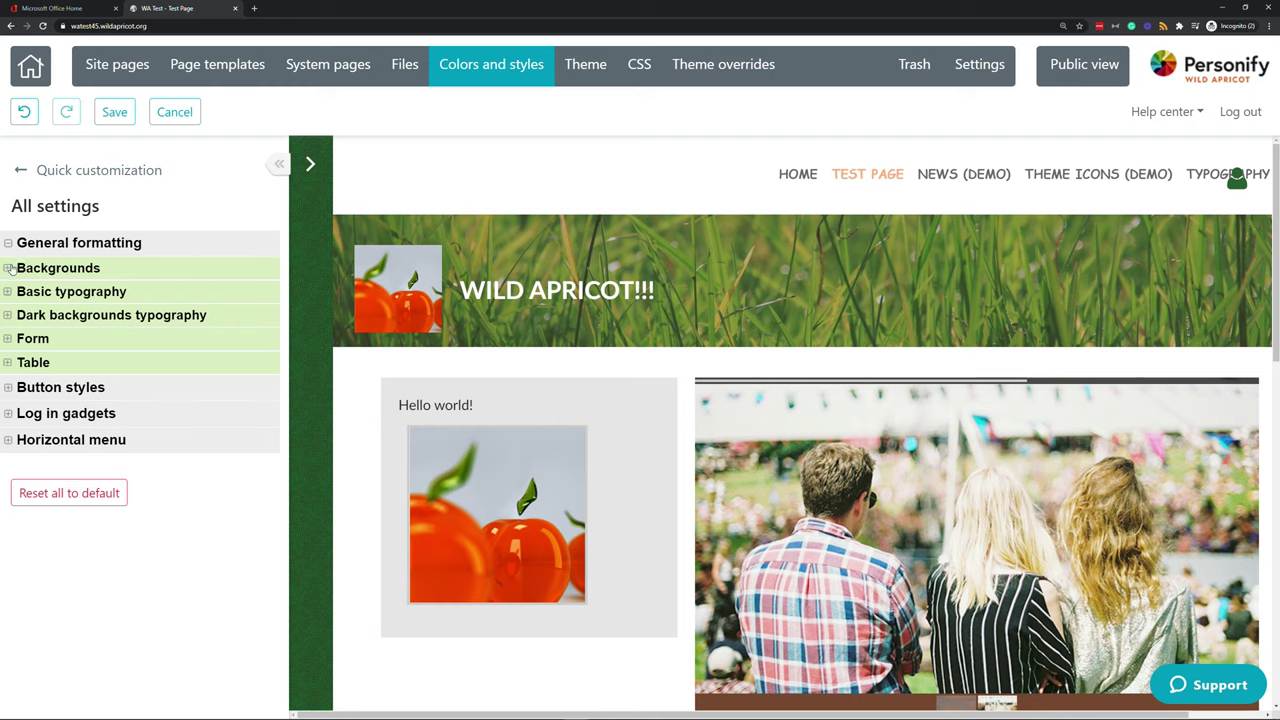
left_click(40, 268)
left_click(63, 480)
scroll(150, 300, "down", 4)
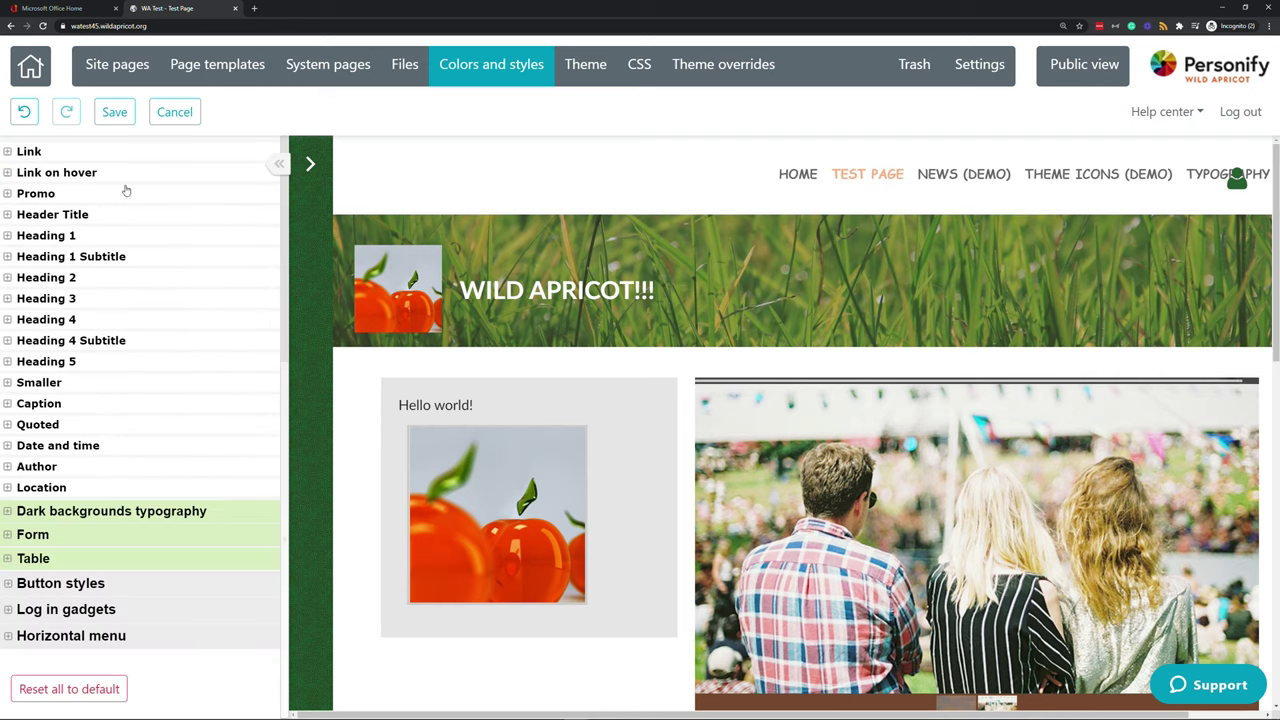
scroll(174, 387, "up", 4)
left_click(84, 312)
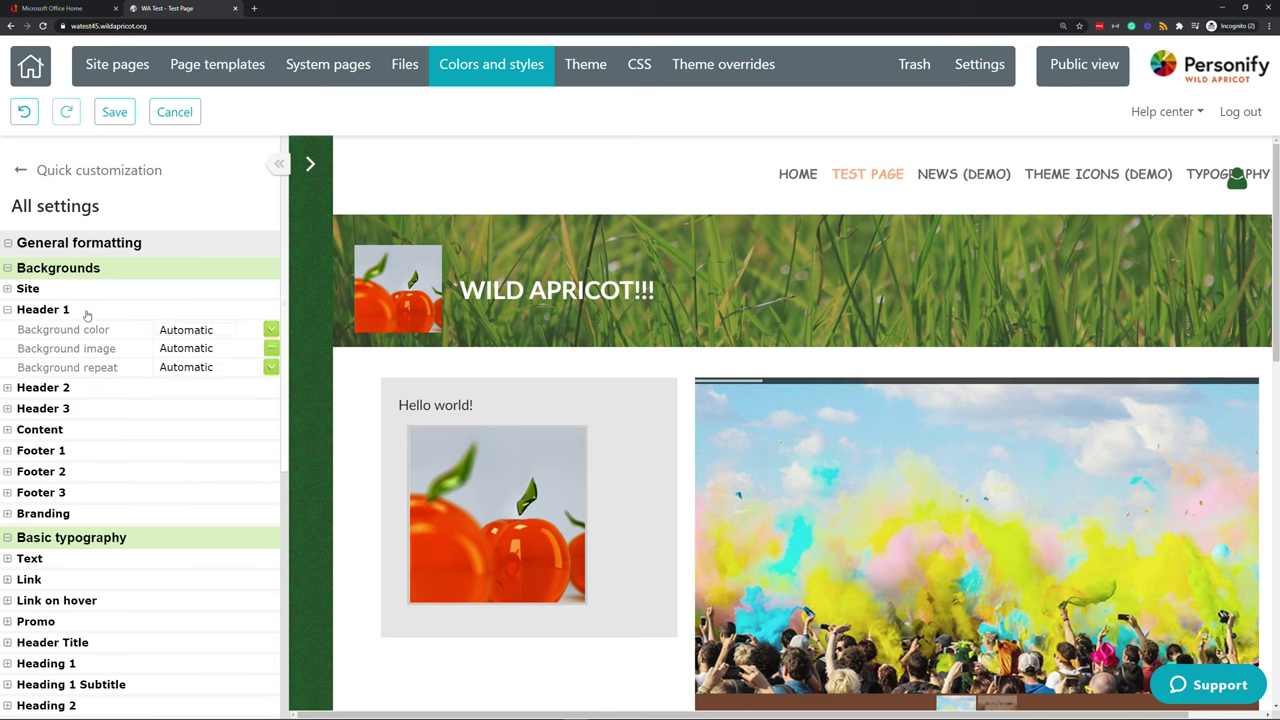
left_click(86, 312)
scroll(100, 364, "down", 3)
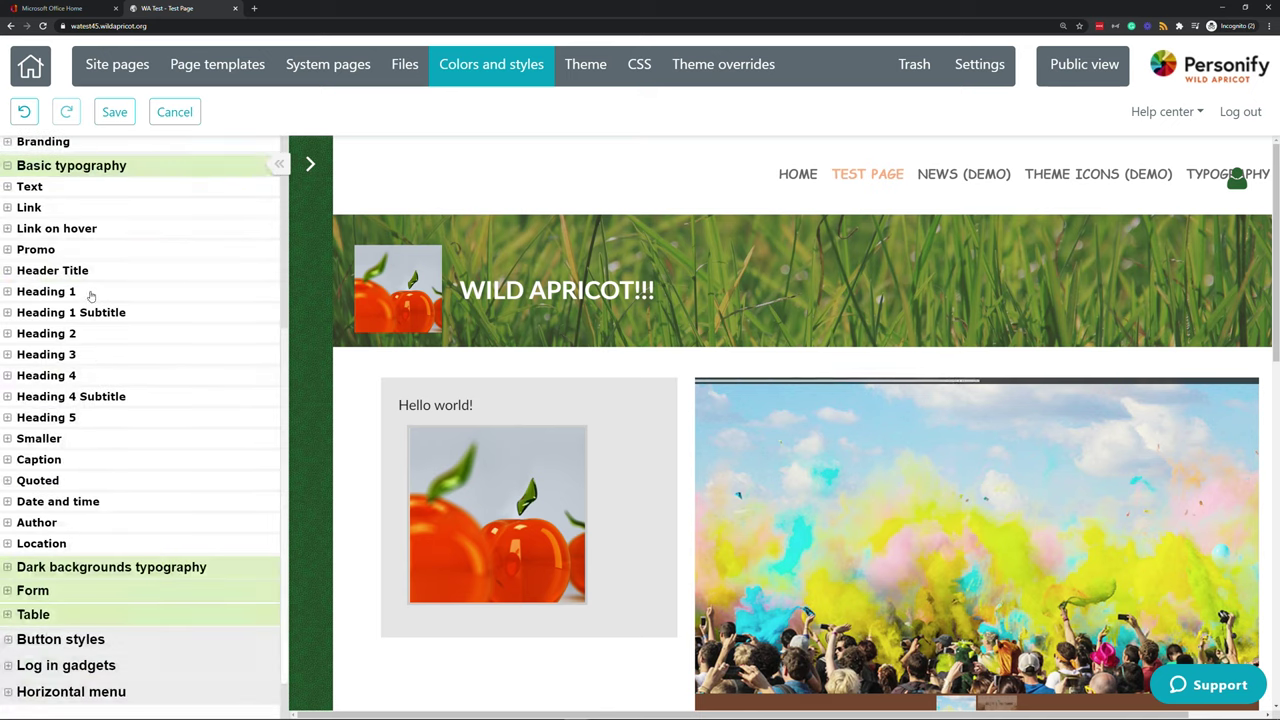
left_click(90, 293)
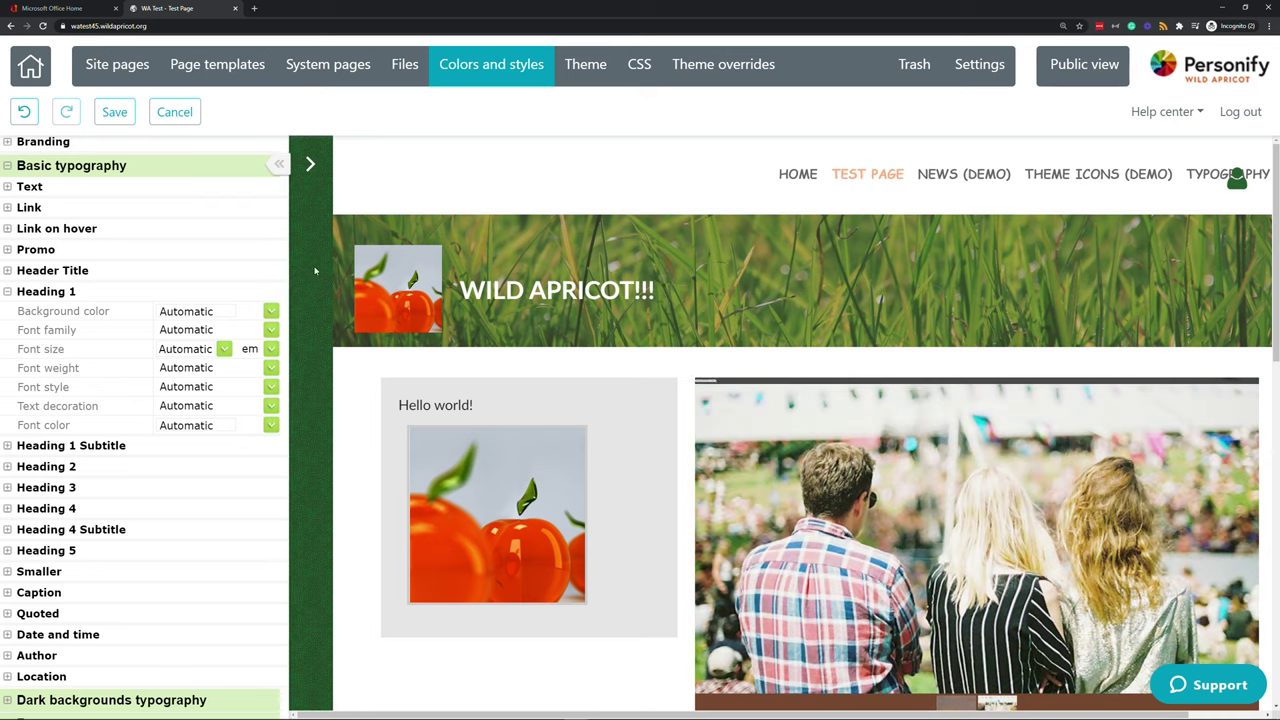
scroll(55, 260, "down", 2)
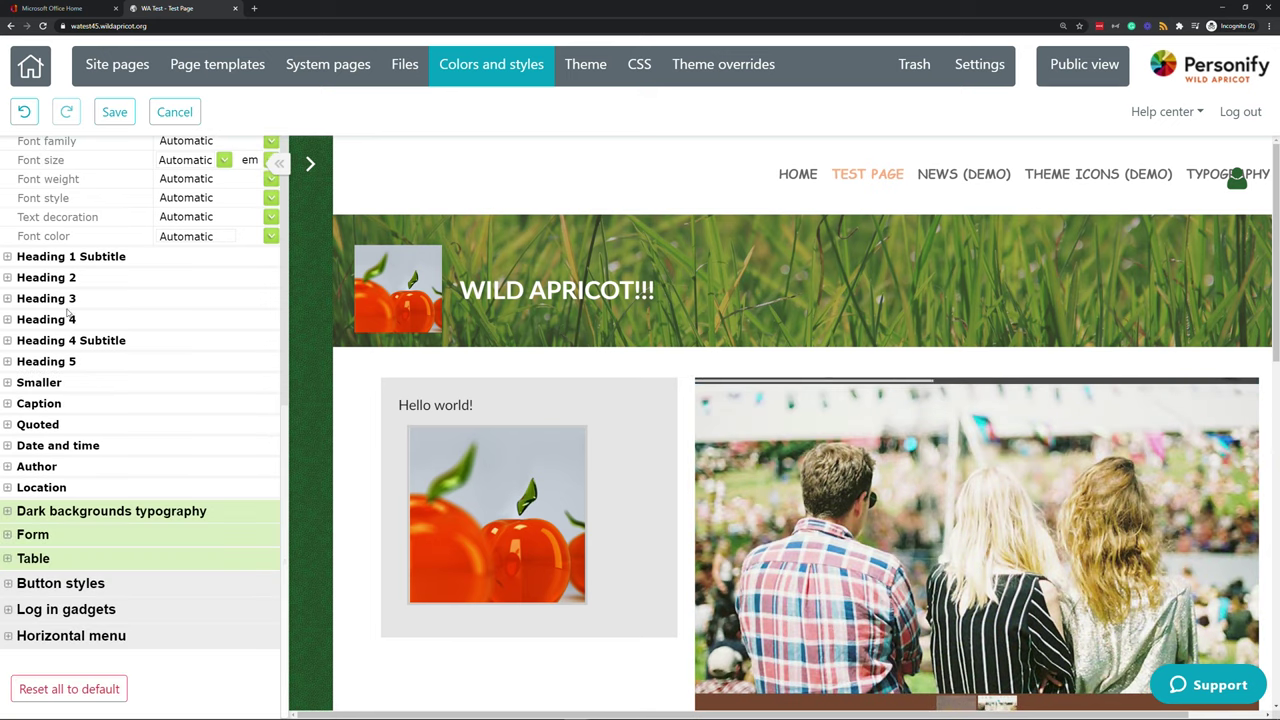
left_click(68, 299)
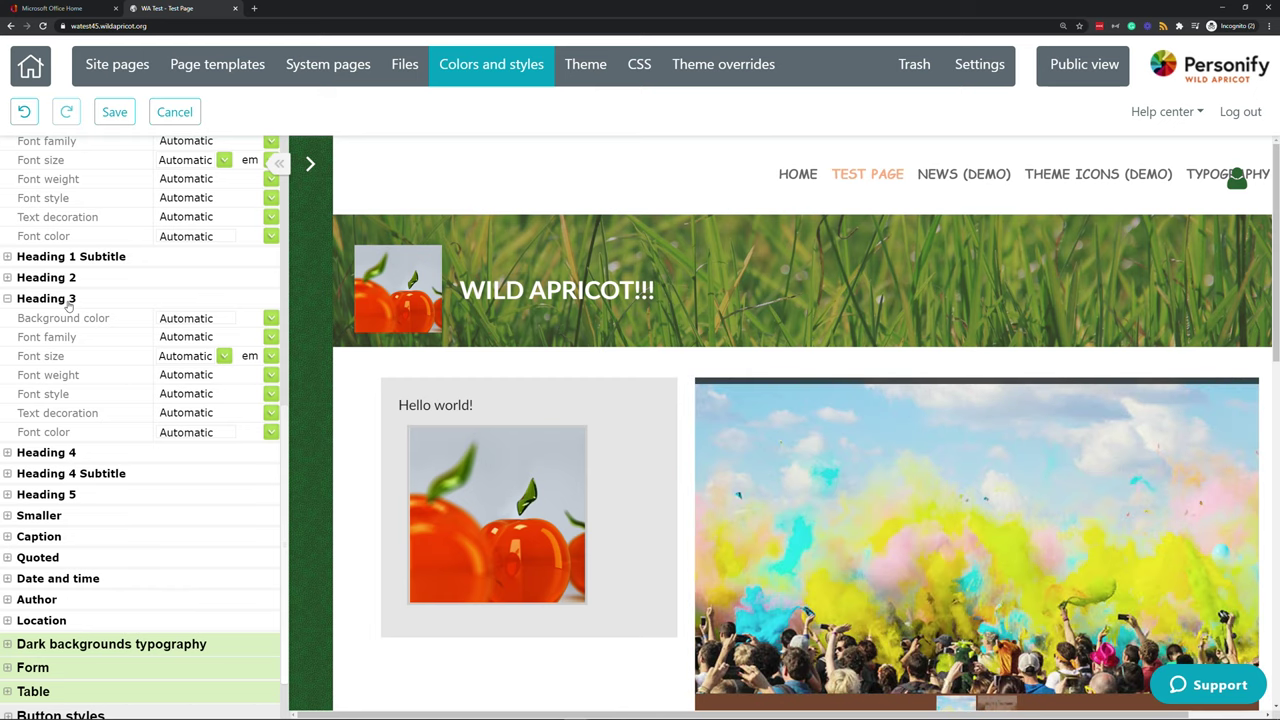
scroll(100, 400, "down", 2)
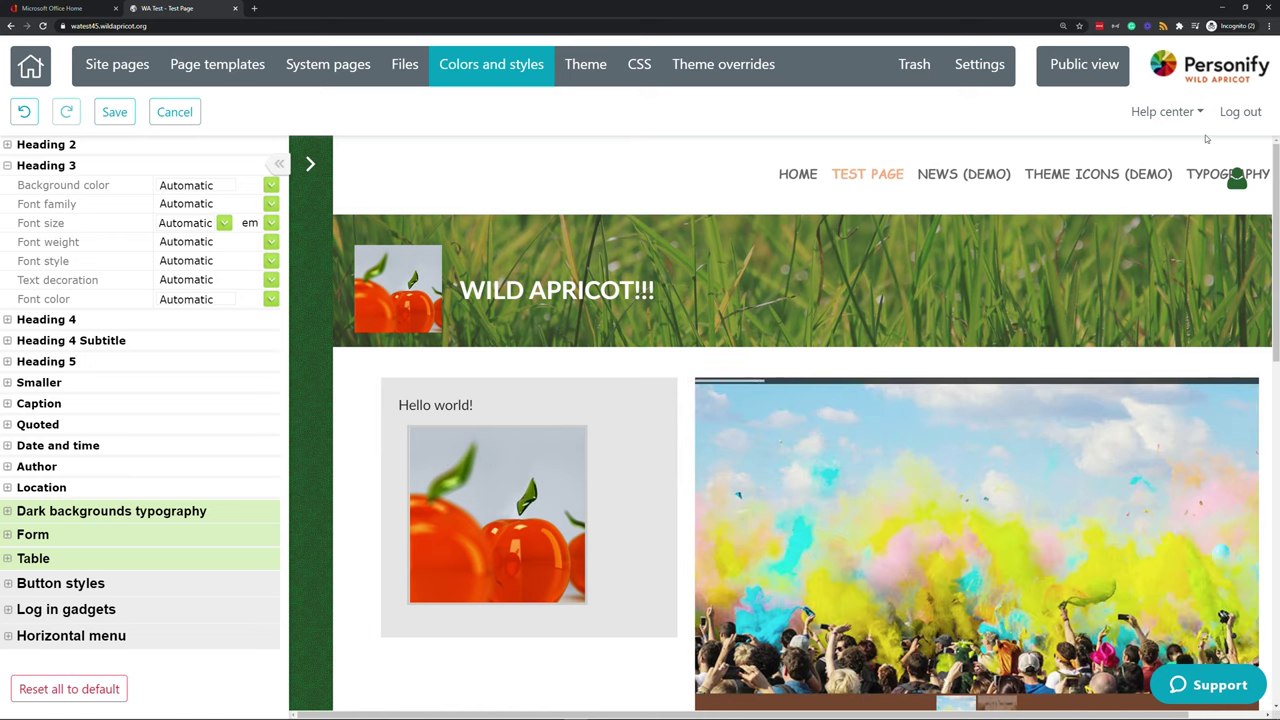
Step: Search the Help Center for "directory" and open the Member directory gadget article
left_click(1199, 114)
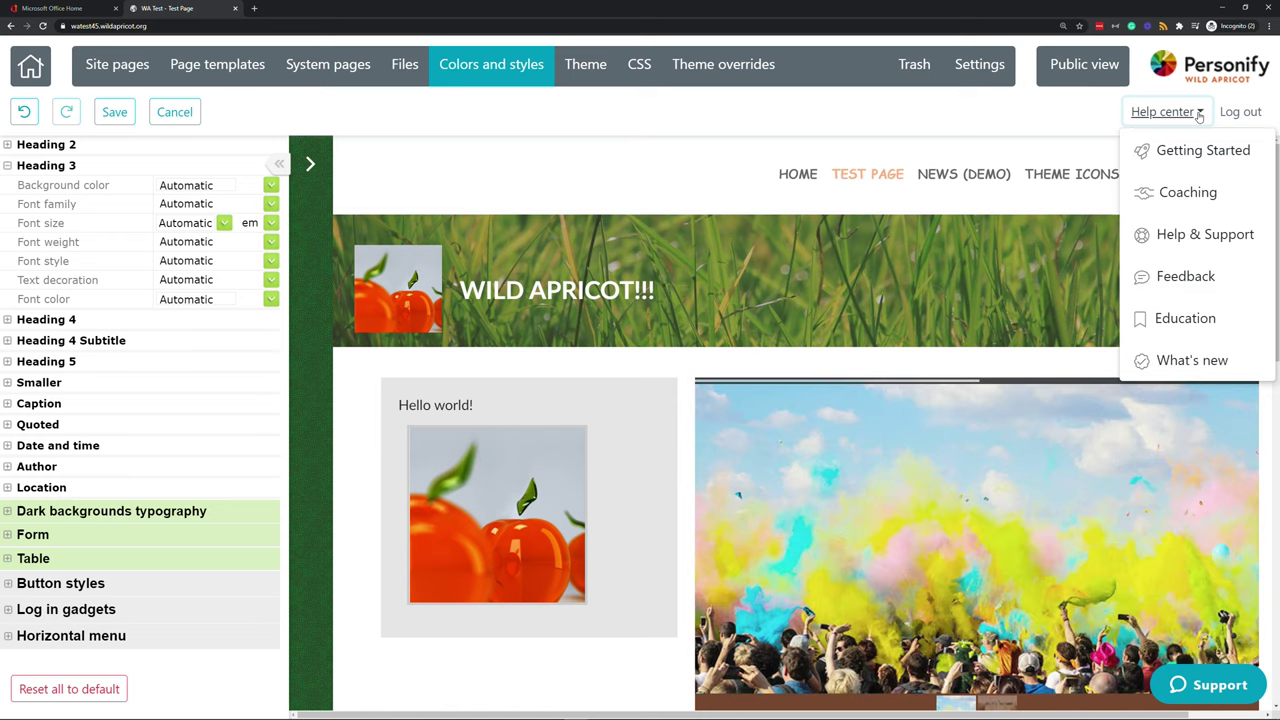
left_click(1210, 232)
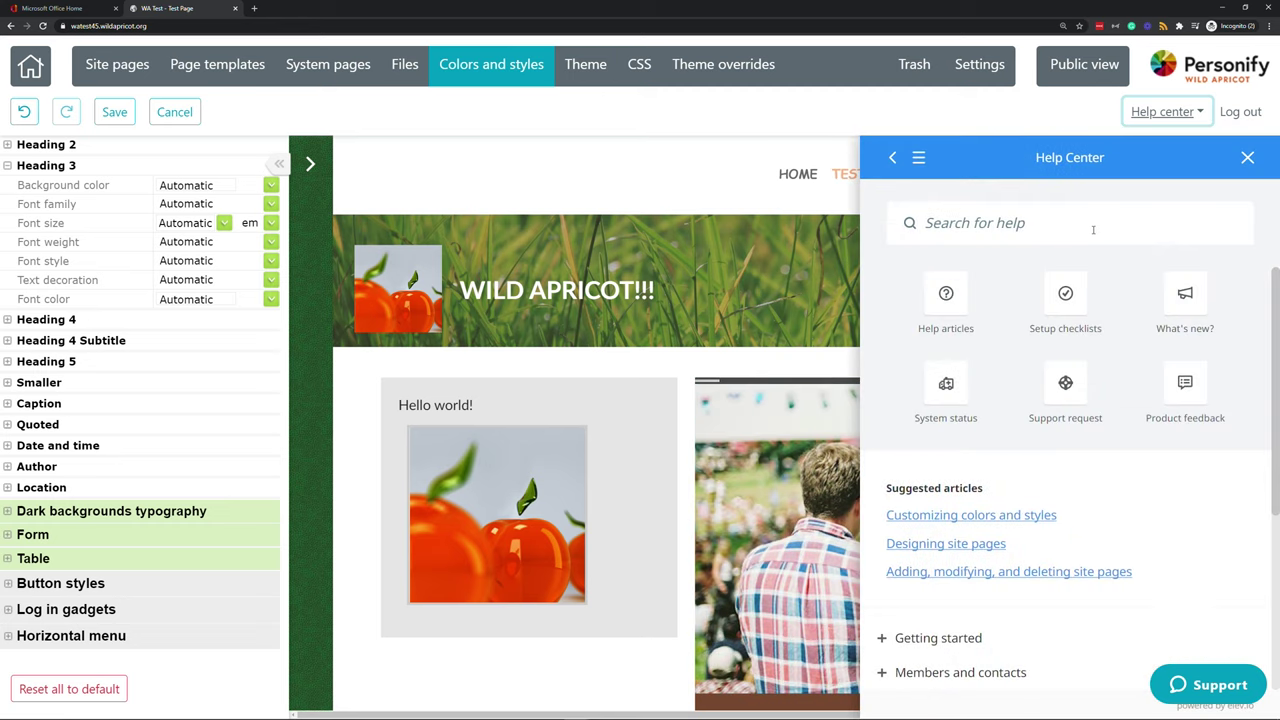
left_click(1025, 220)
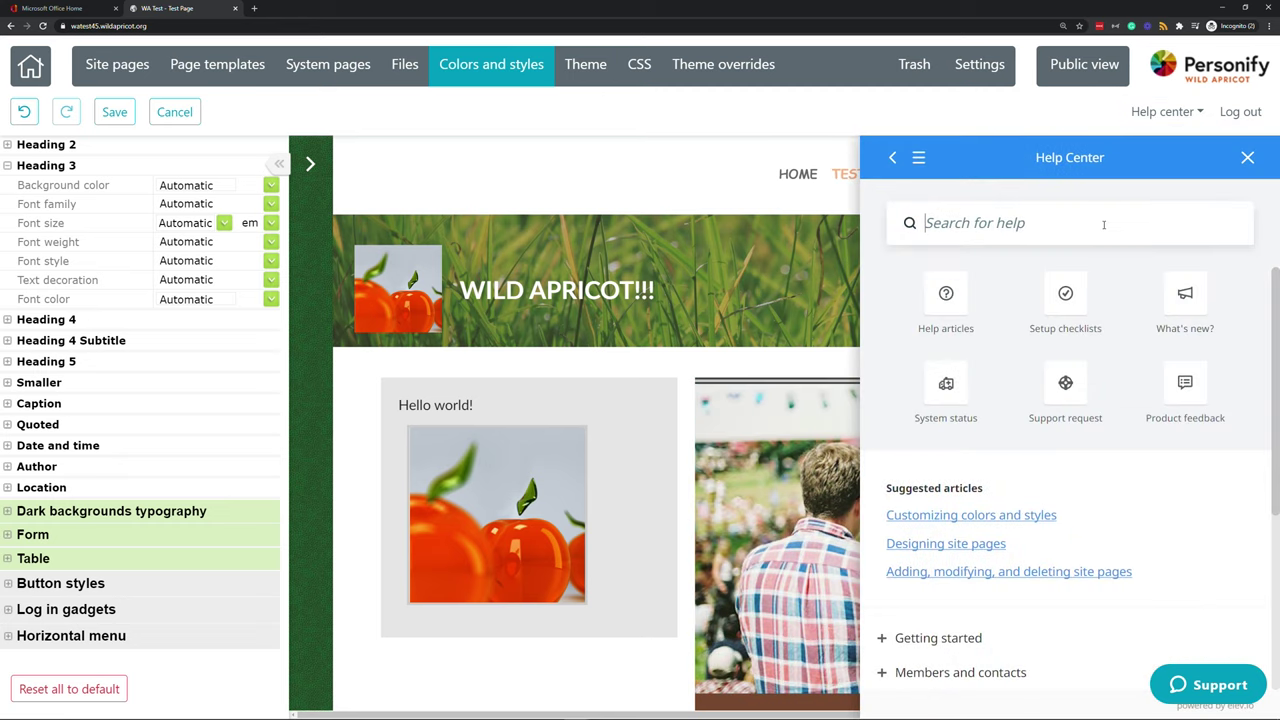
scroll(793, 300, "down", 8)
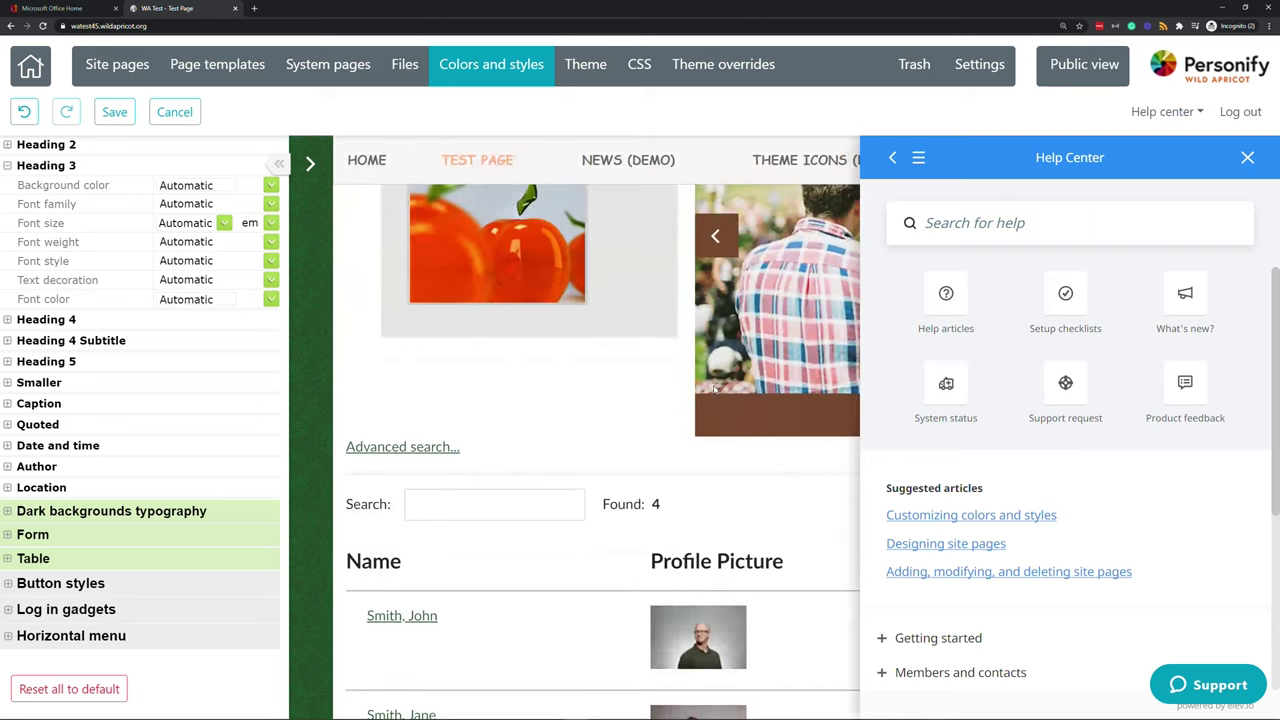
left_click(940, 236)
type("directory")
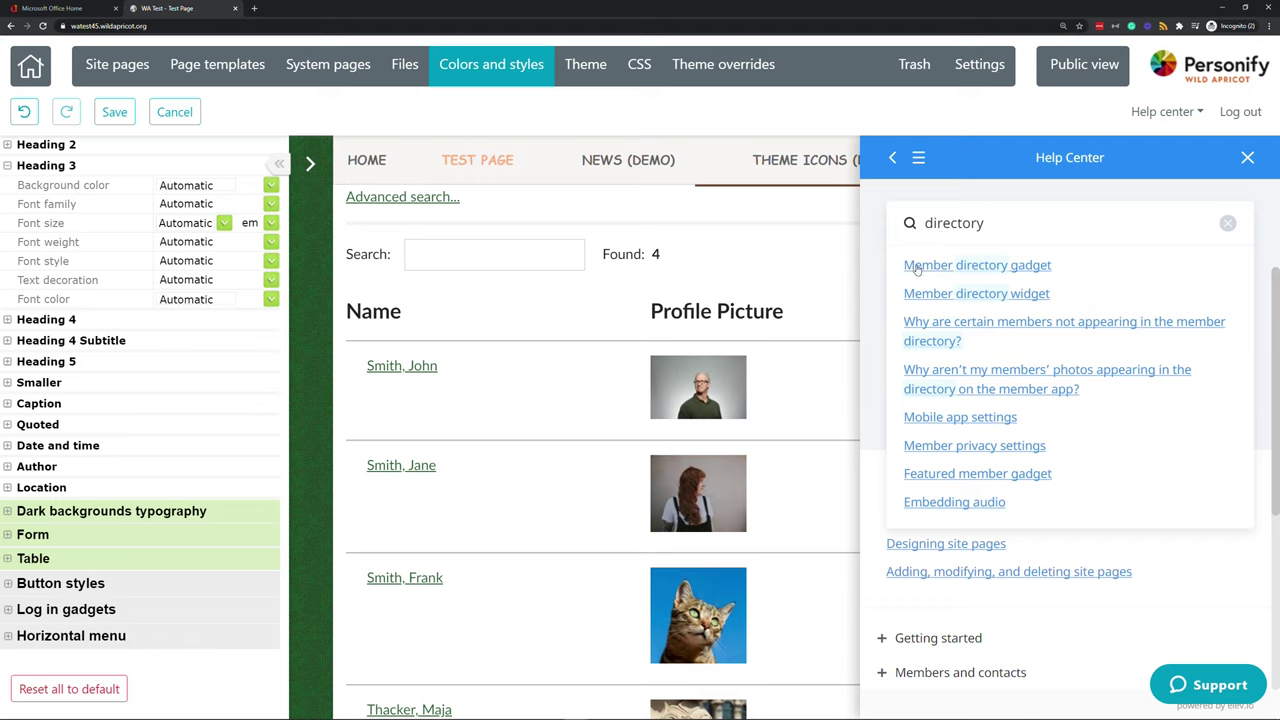
left_click(1000, 269)
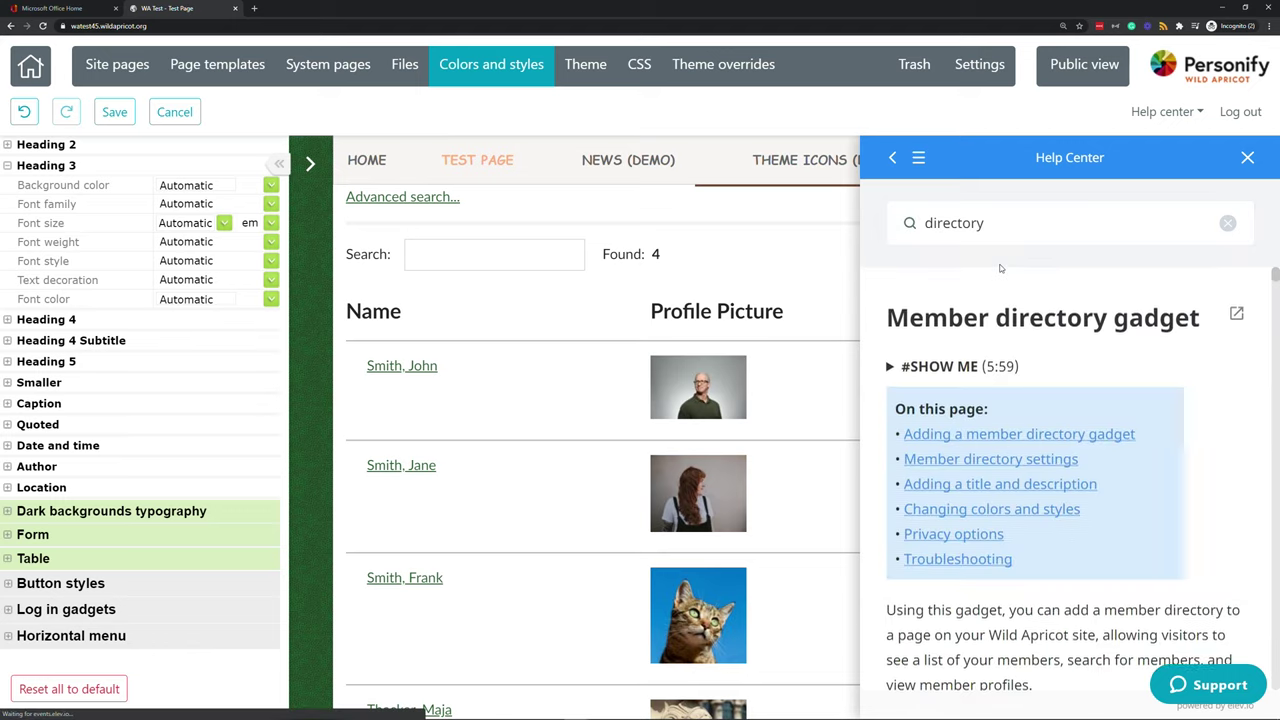
Step: Read the article's section on changing colors and styles to see which settings control each member directory element
left_click(976, 512)
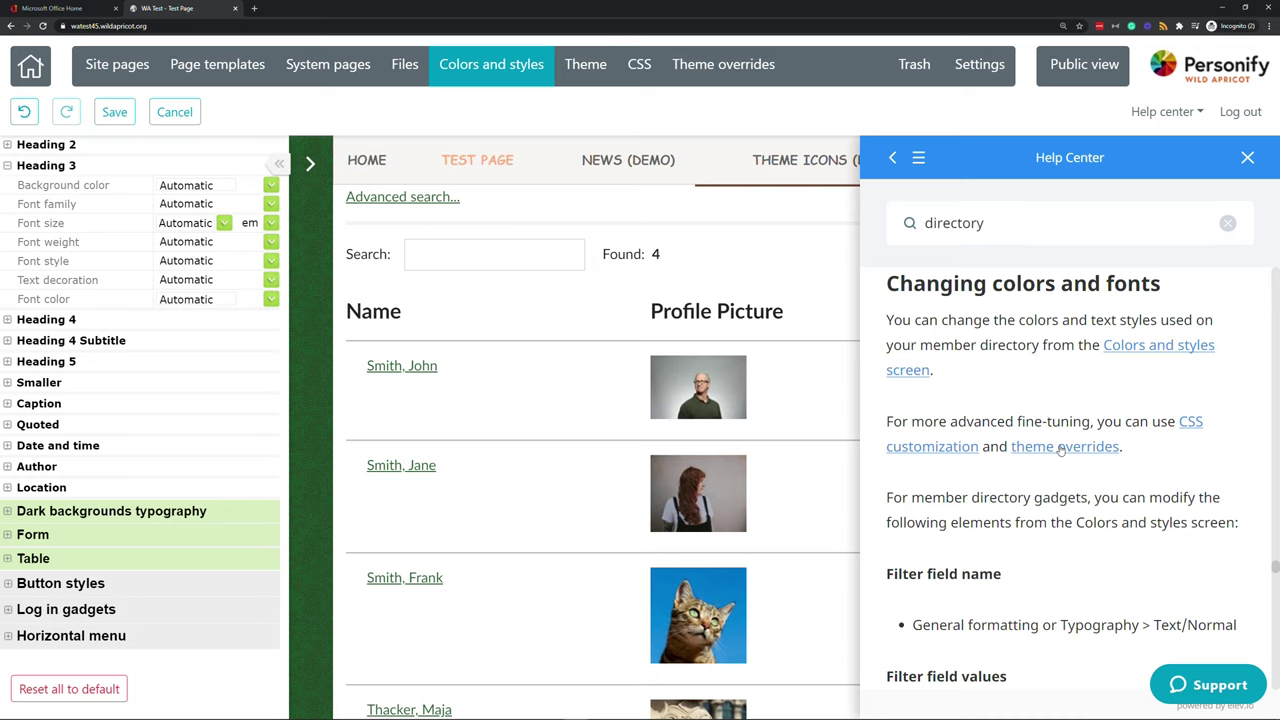
scroll(1060, 449, "down", 2)
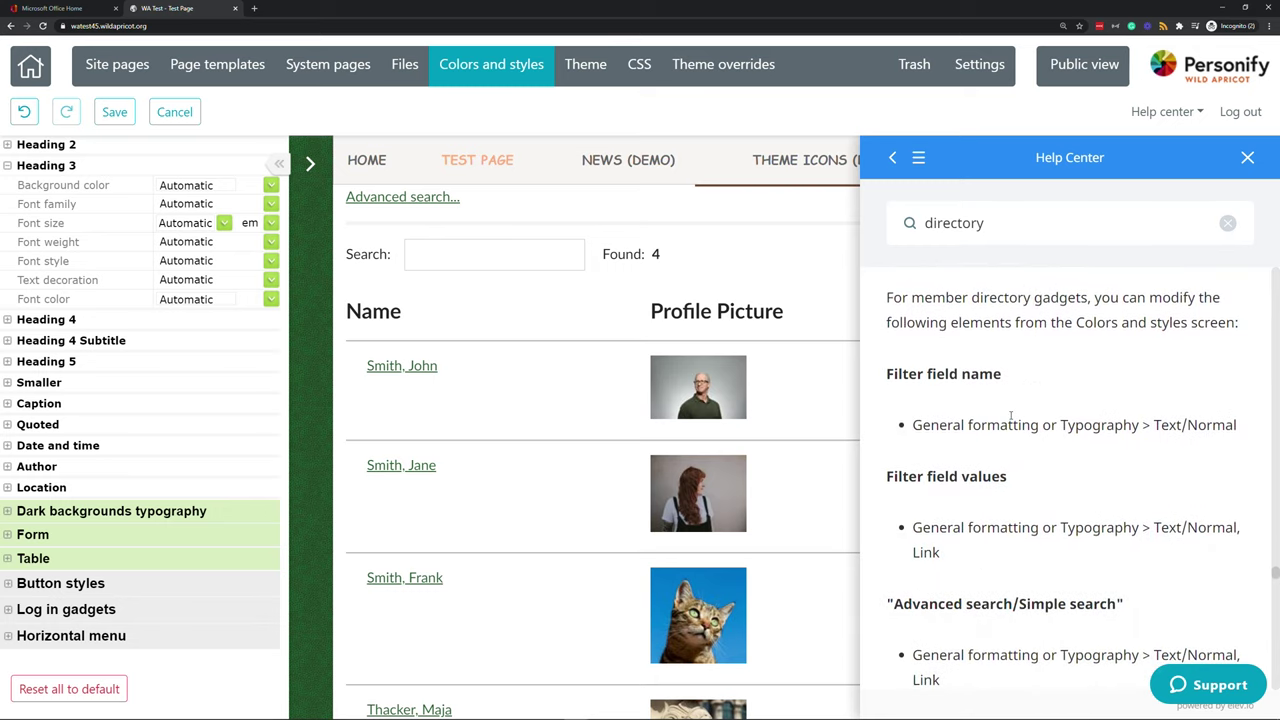
scroll(1010, 416, "down", 1)
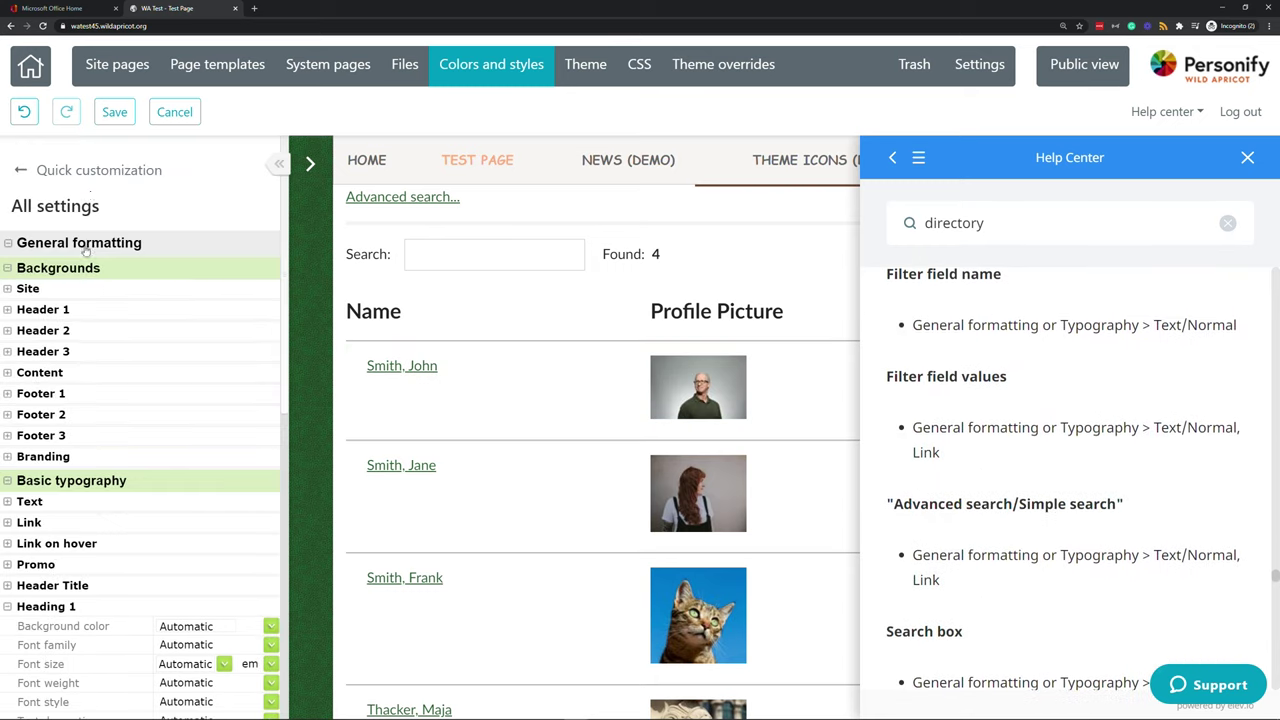
scroll(1060, 430, "down", 2)
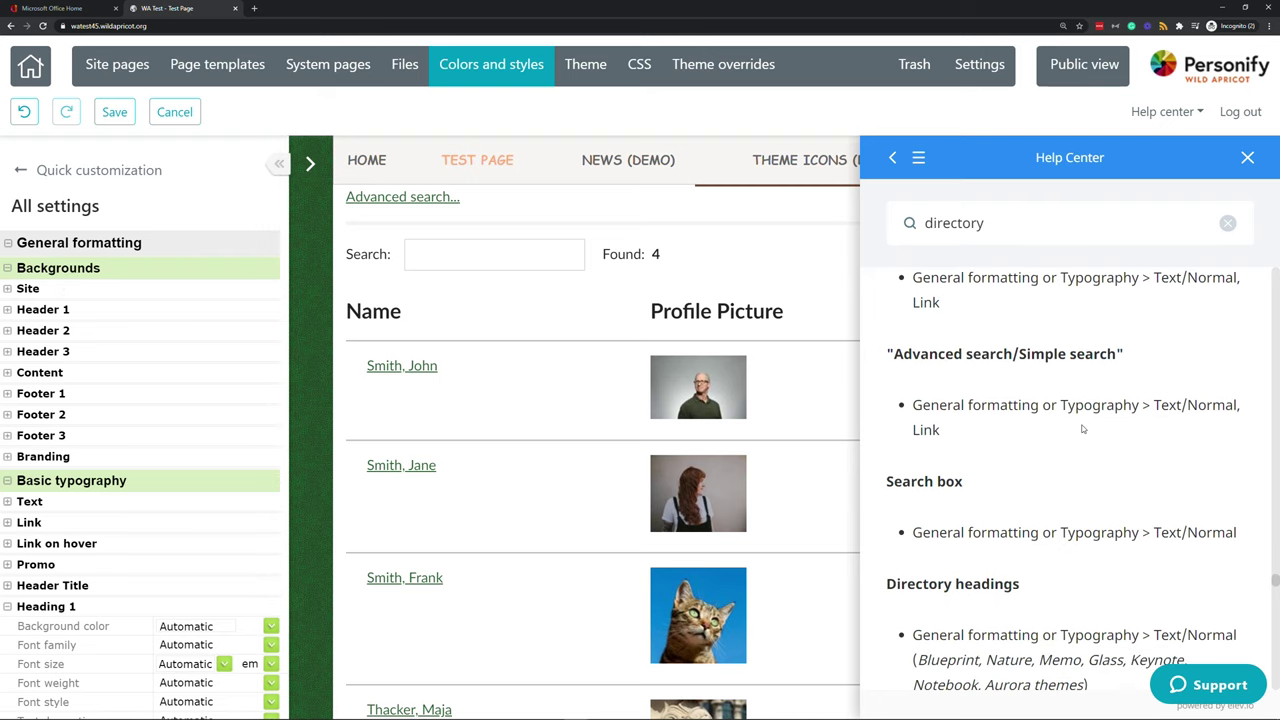
scroll(1082, 428, "down", 2)
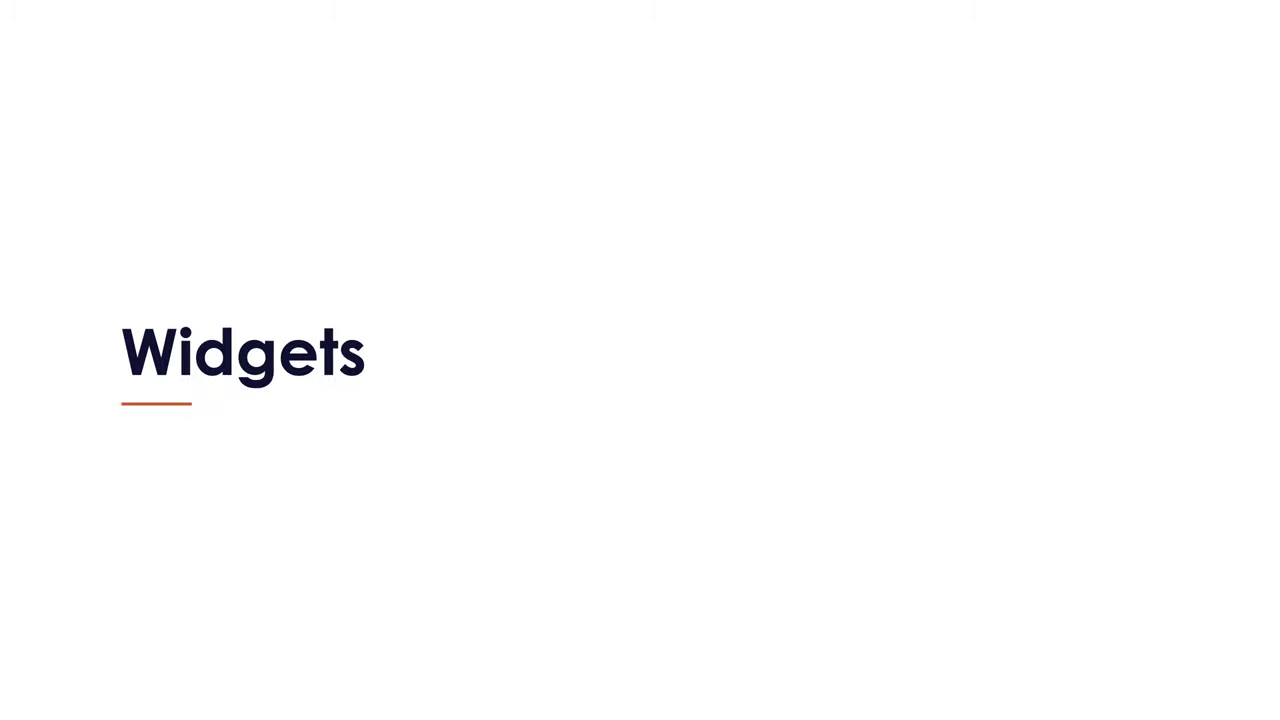
key("Right")
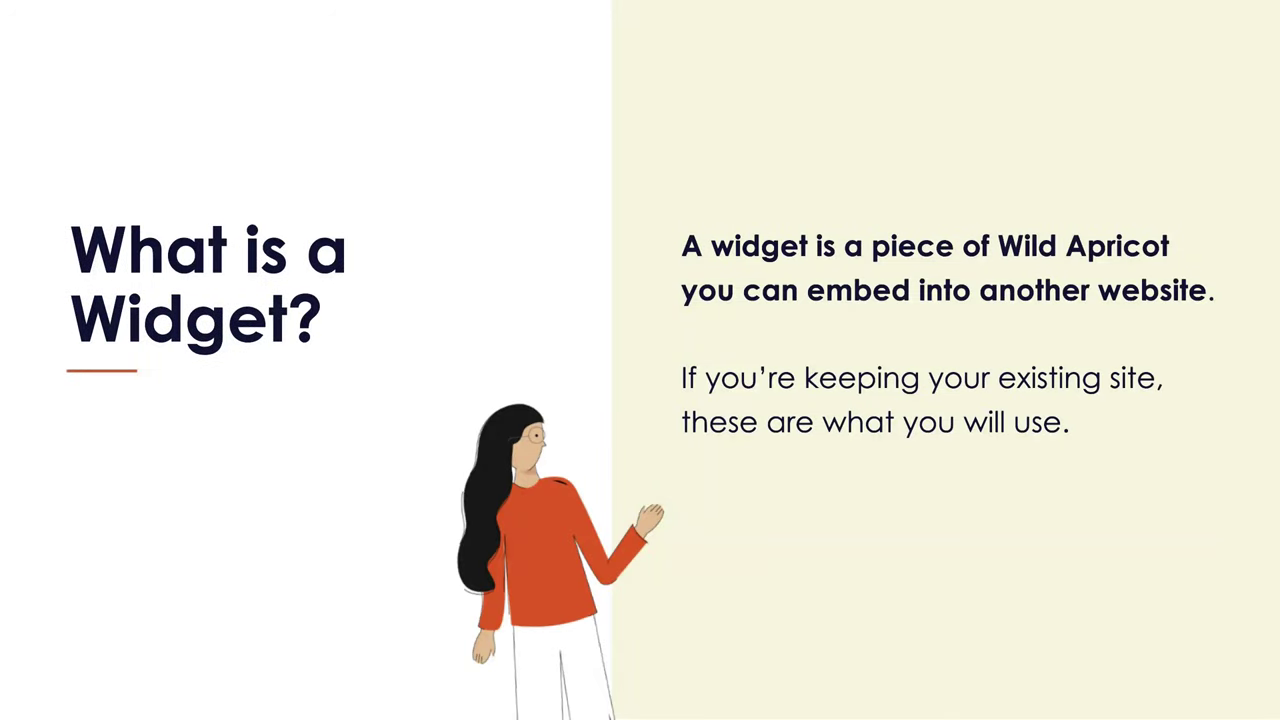